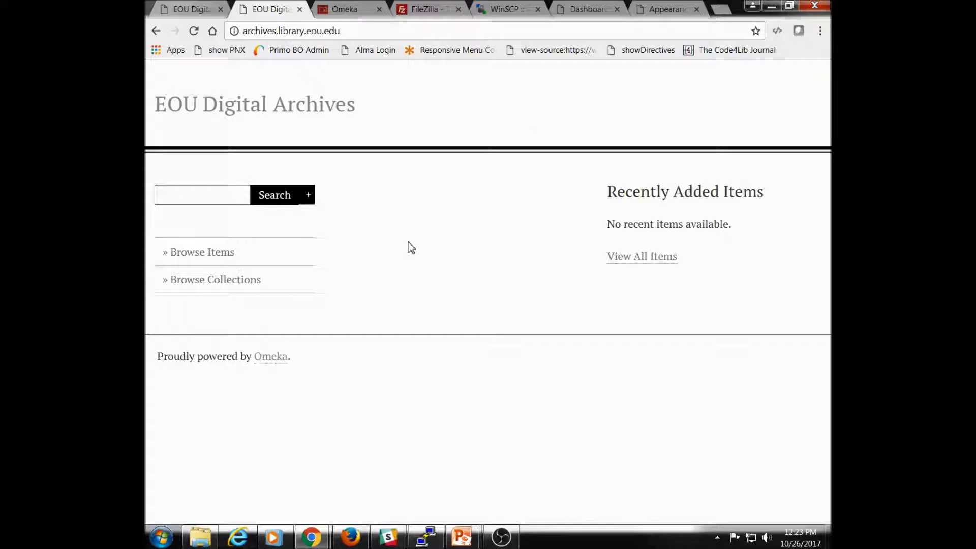
Step: Compare the customized dev2 archives homepage with the plain live archives site, then view omeka.org
{"action": "left_click", "coordinate": [189, 11]}
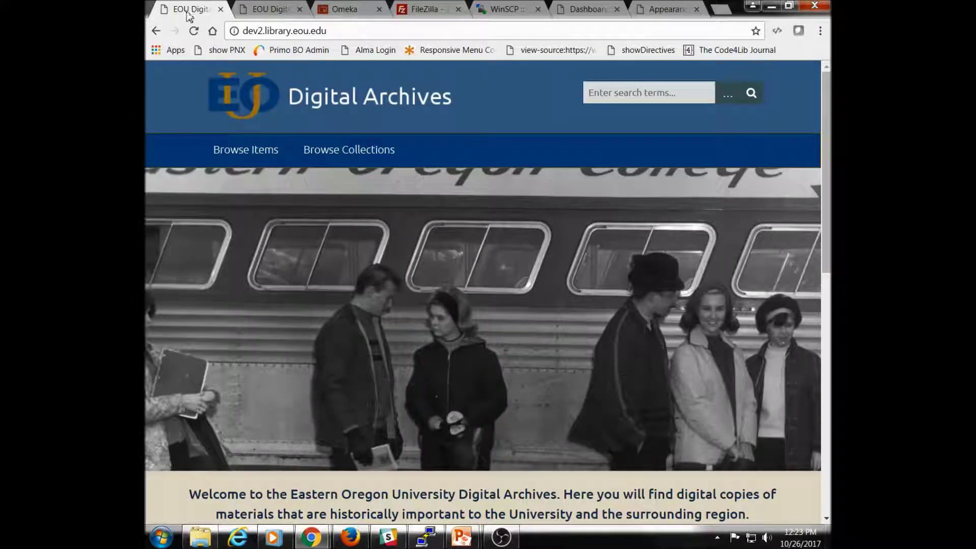
{"action": "scroll", "coordinate": [539, 316], "scroll_direction": "down", "scroll_amount": 2}
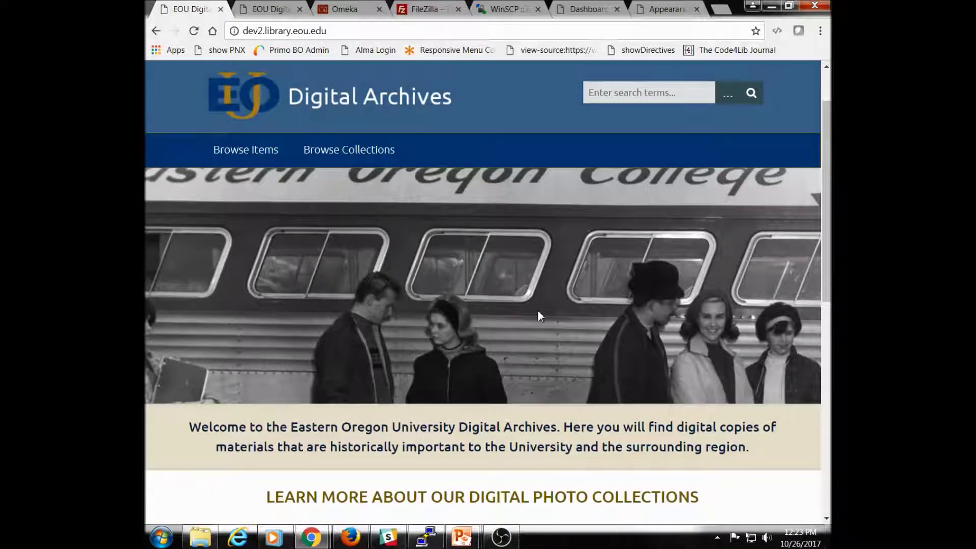
{"action": "scroll", "coordinate": [539, 316], "scroll_direction": "down", "scroll_amount": 1}
{"action": "scroll", "coordinate": [539, 316], "scroll_direction": "up", "scroll_amount": 3}
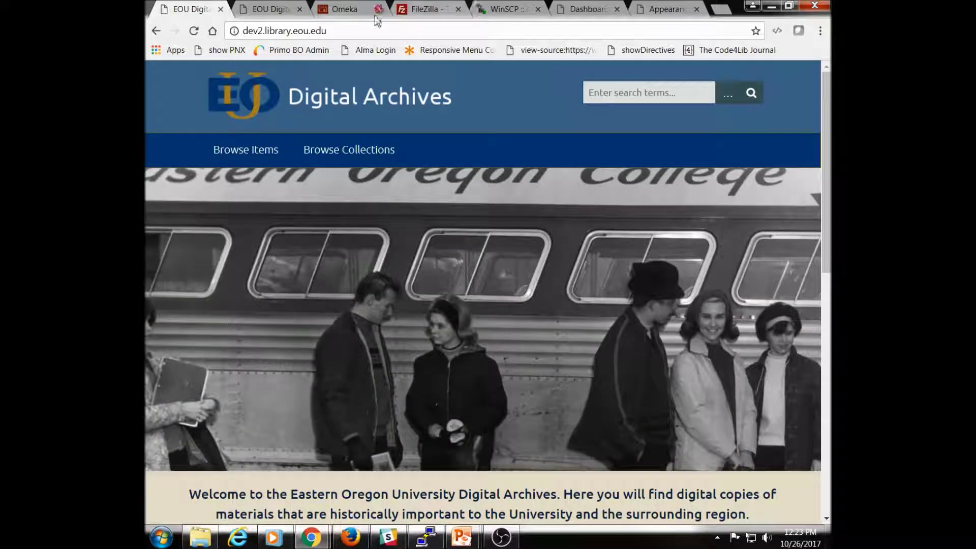
{"action": "left_click", "coordinate": [270, 11]}
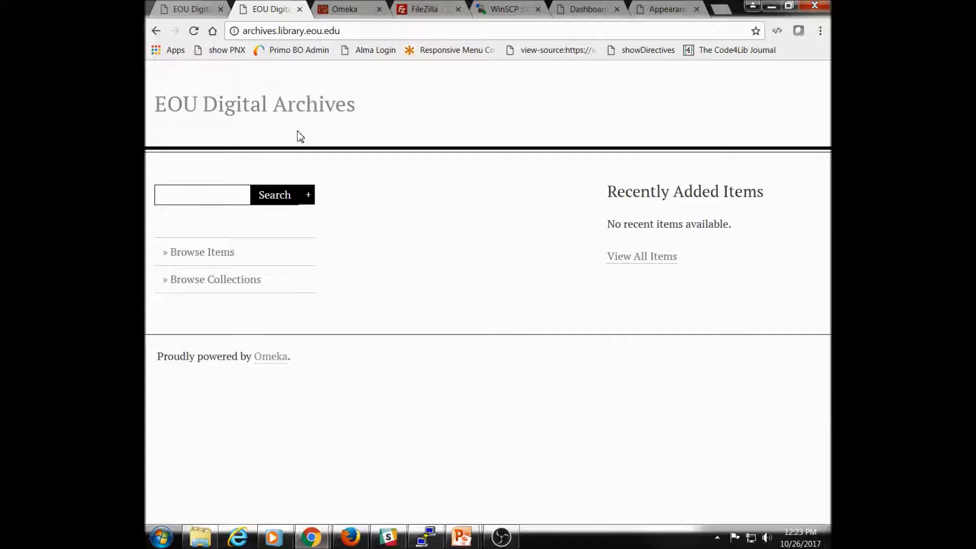
{"action": "left_click", "coordinate": [348, 14]}
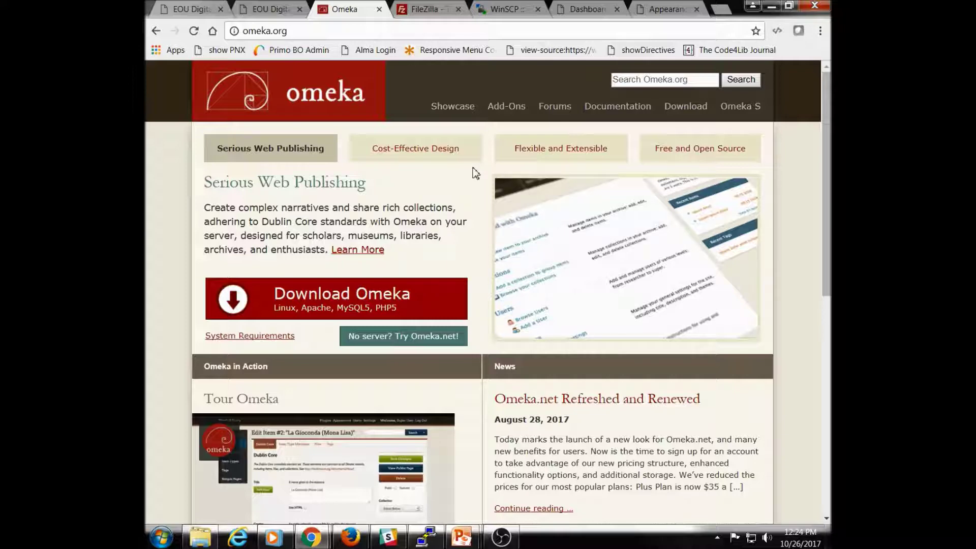
Step: Read omeka.org's Add-Ons 'Design a New Theme' guide, then return to the dev2 Digital Archives tab
{"action": "left_click", "coordinate": [504, 106]}
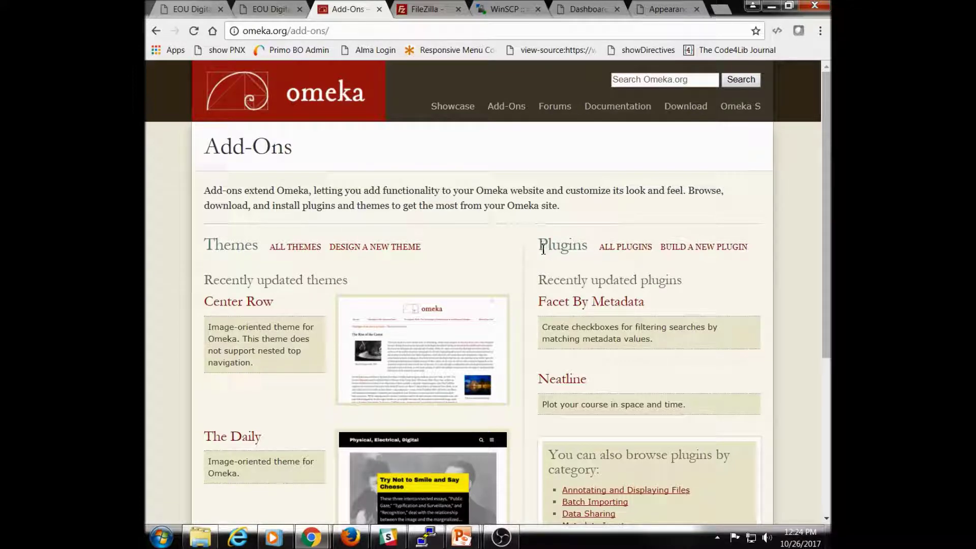
{"action": "left_click_drag", "start_coordinate": [545, 249], "coordinate": [761, 244]}
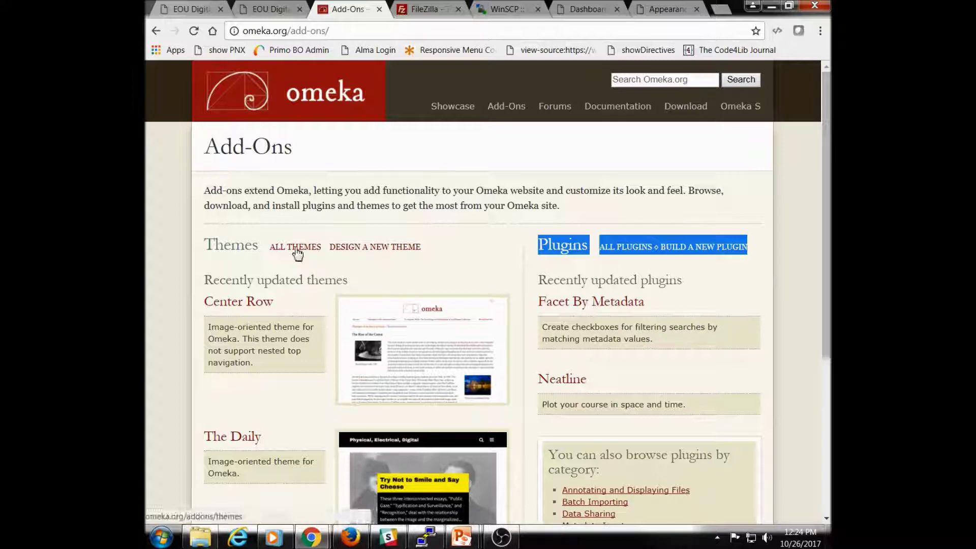
{"action": "left_click", "coordinate": [366, 253]}
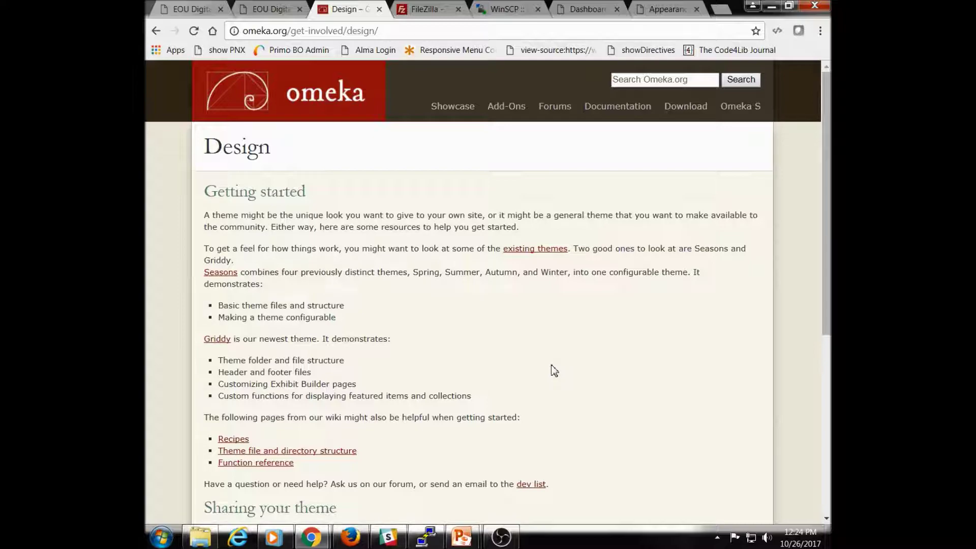
{"action": "scroll", "coordinate": [554, 370], "scroll_direction": "down", "scroll_amount": 5}
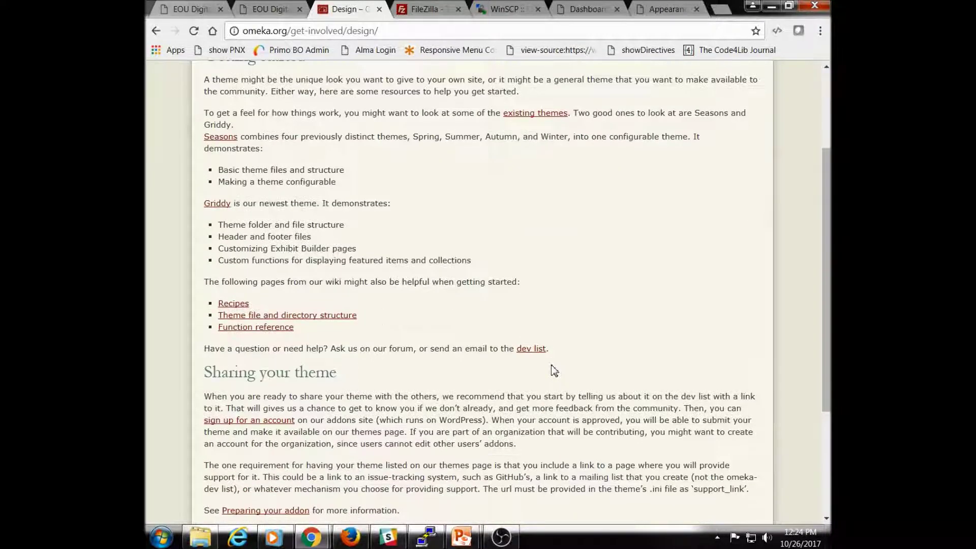
{"action": "scroll", "coordinate": [553, 370], "scroll_direction": "up", "scroll_amount": 5}
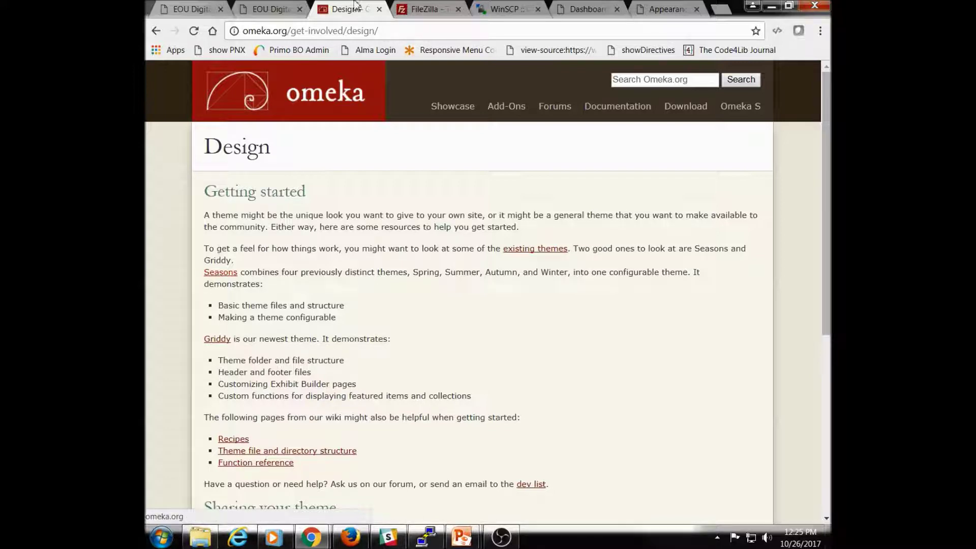
{"action": "left_click", "coordinate": [189, 10]}
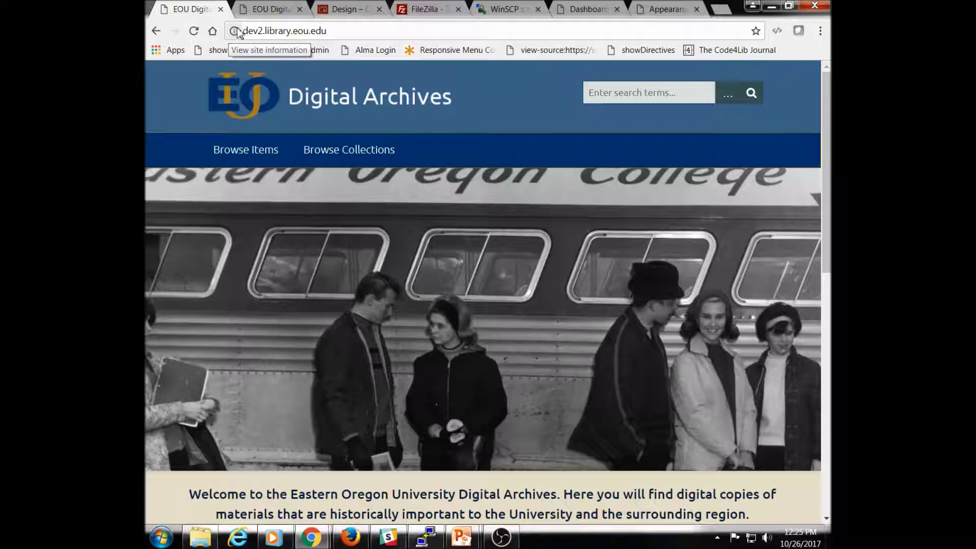
Step: Switch between the theme design guide and the dev2 site, then go back toward Add-Ons
{"action": "left_click", "coordinate": [343, 18]}
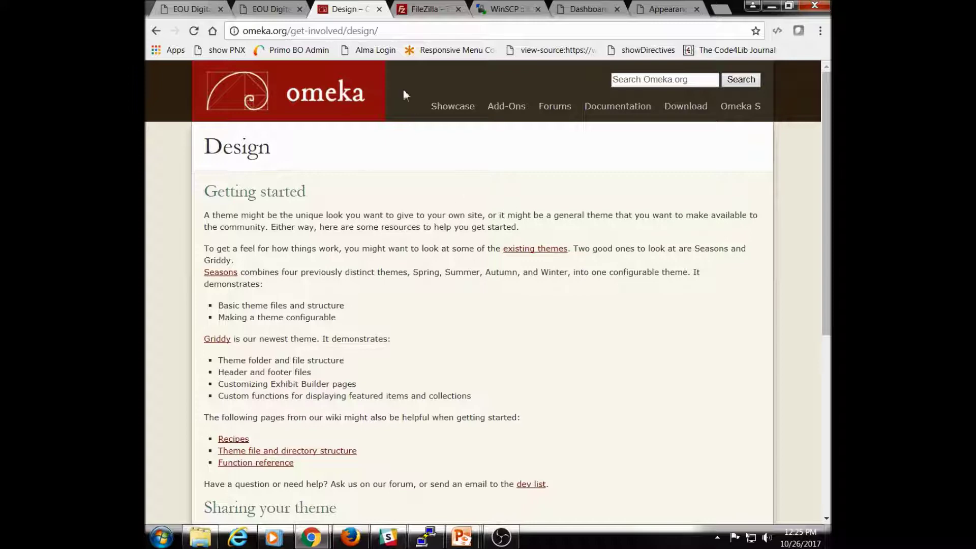
{"action": "left_click", "coordinate": [181, 16]}
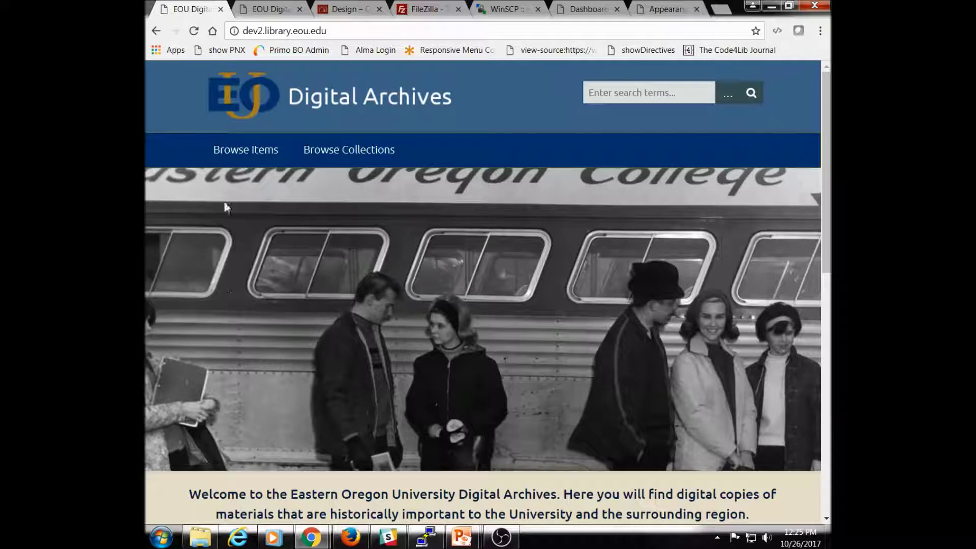
{"action": "left_click", "coordinate": [342, 9]}
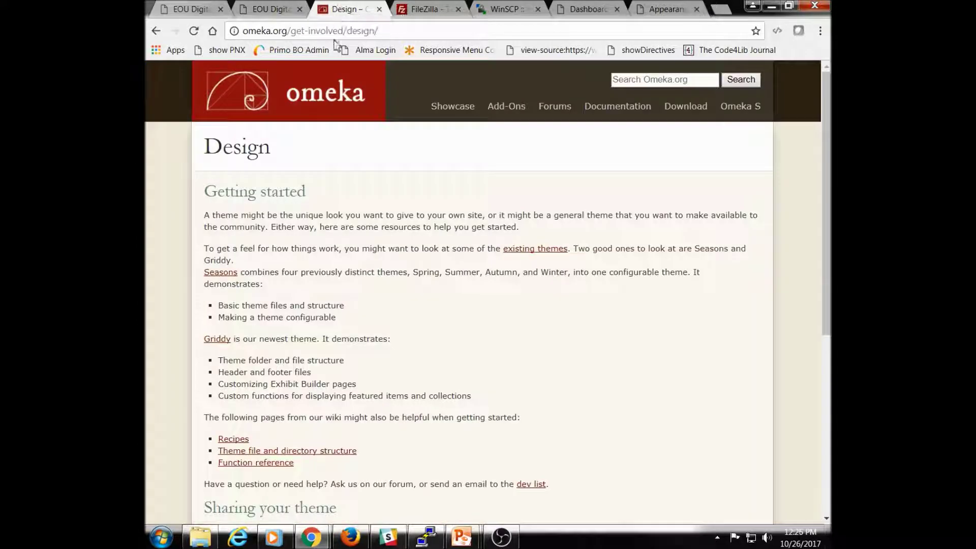
{"action": "left_click", "coordinate": [156, 31]}
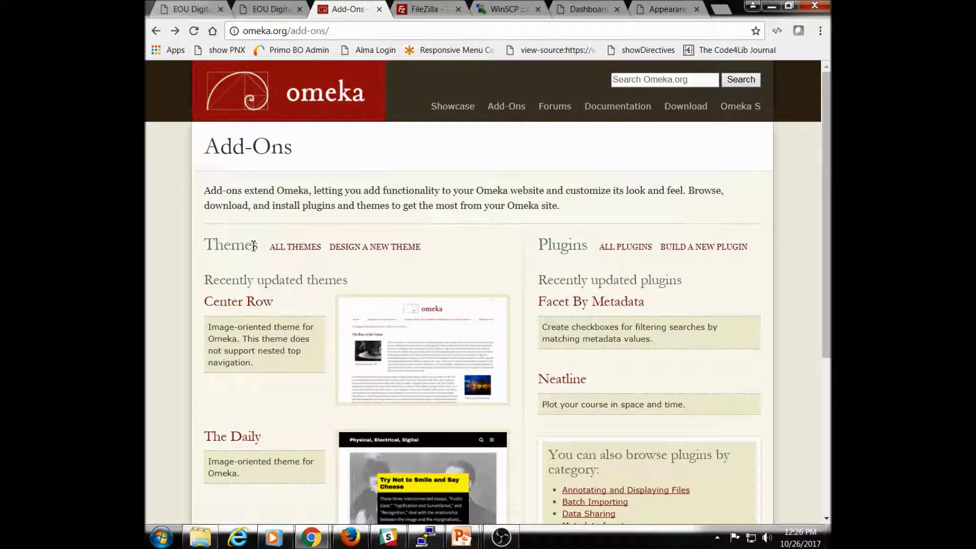
Step: Open All Themes, view the Seasons theme page and version history, then return to the list
{"action": "left_click", "coordinate": [287, 253]}
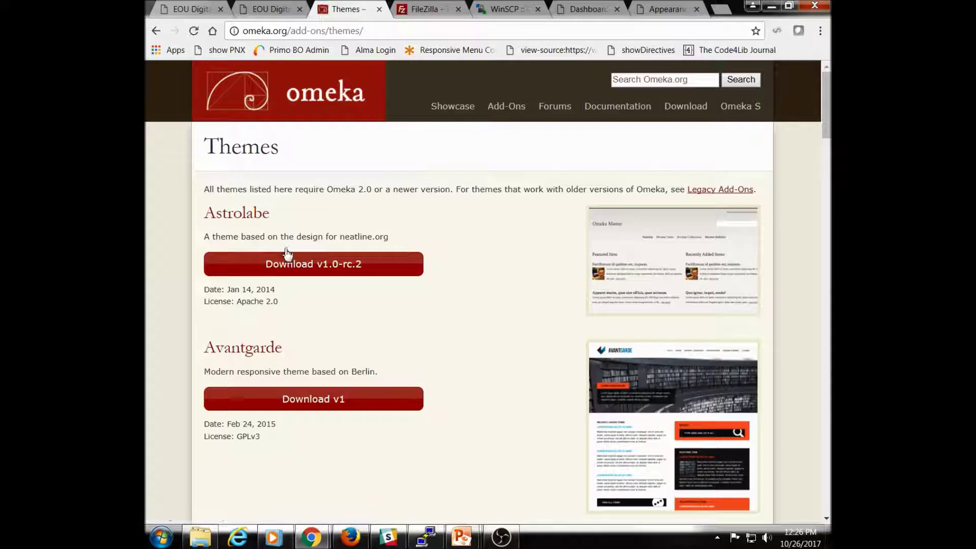
{"action": "scroll", "coordinate": [432, 281], "scroll_direction": "down", "scroll_amount": 1}
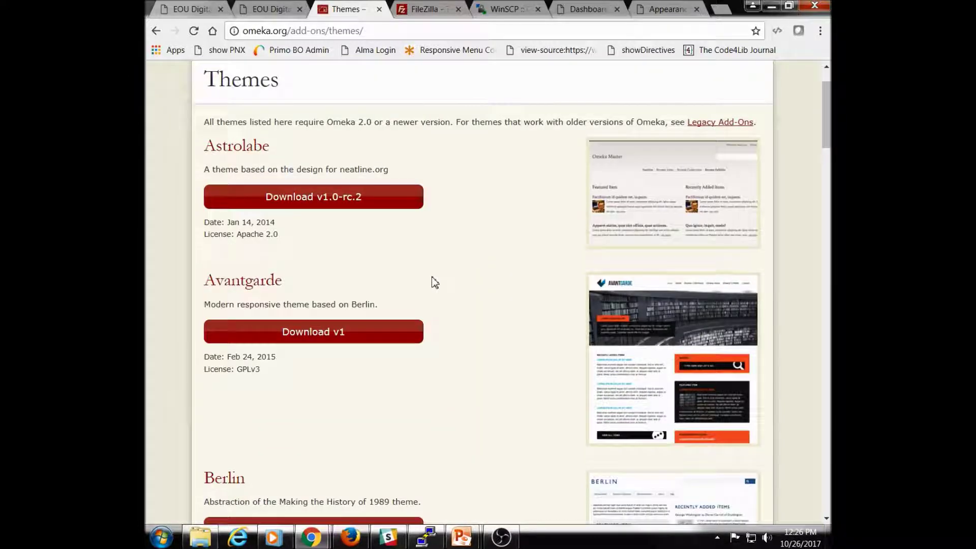
{"action": "left_click_drag", "start_coordinate": [824, 142], "coordinate": [824, 431]}
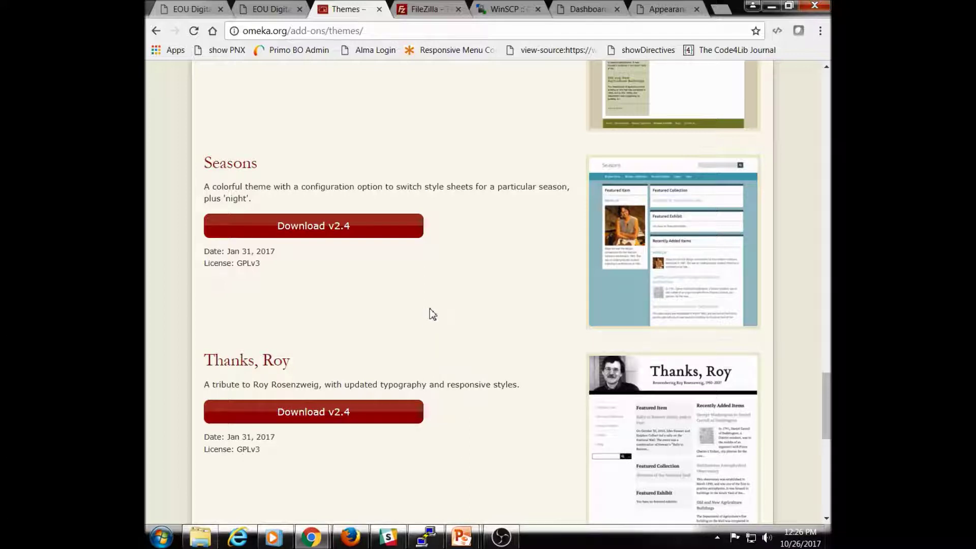
{"action": "left_click", "coordinate": [655, 252]}
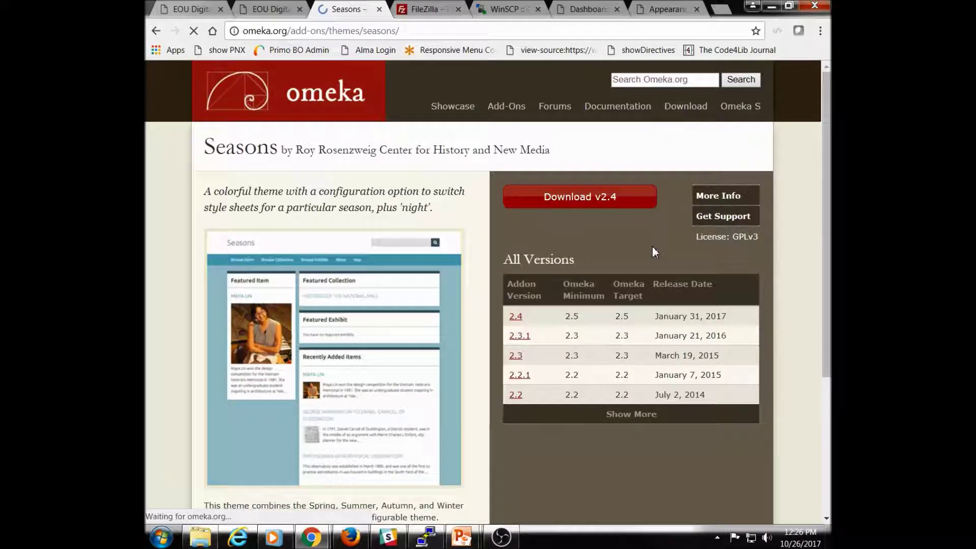
{"action": "scroll", "coordinate": [404, 278], "scroll_direction": "down", "scroll_amount": 3}
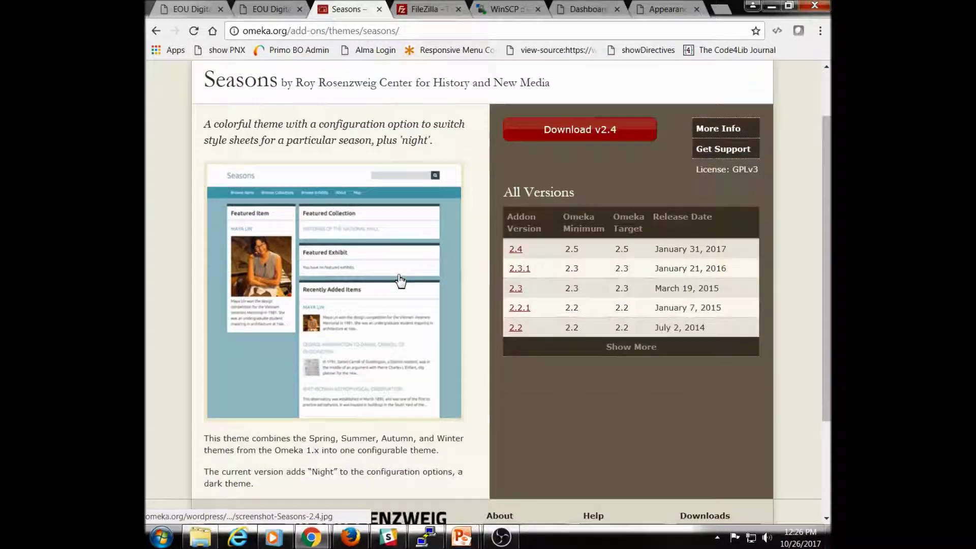
{"action": "scroll", "coordinate": [369, 300], "scroll_direction": "up", "scroll_amount": 3}
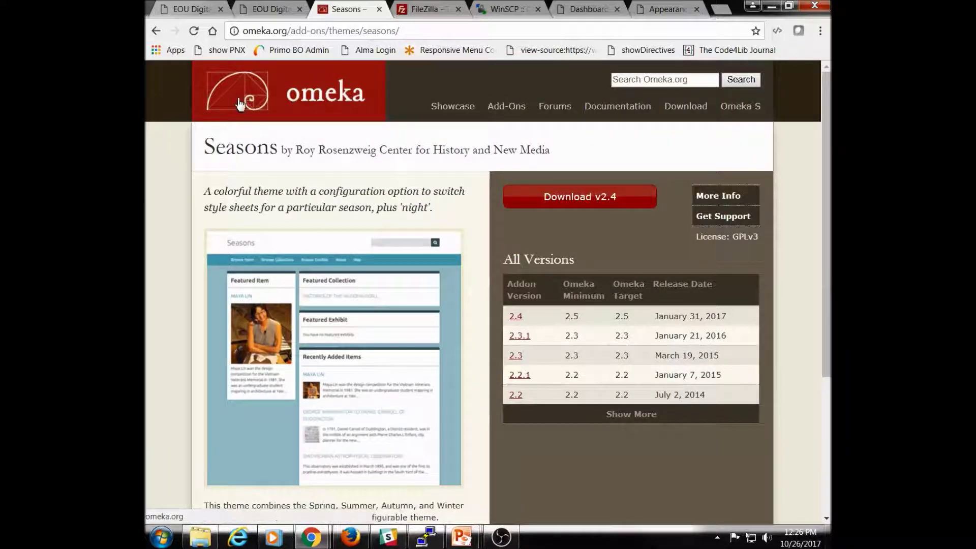
{"action": "left_click", "coordinate": [154, 32]}
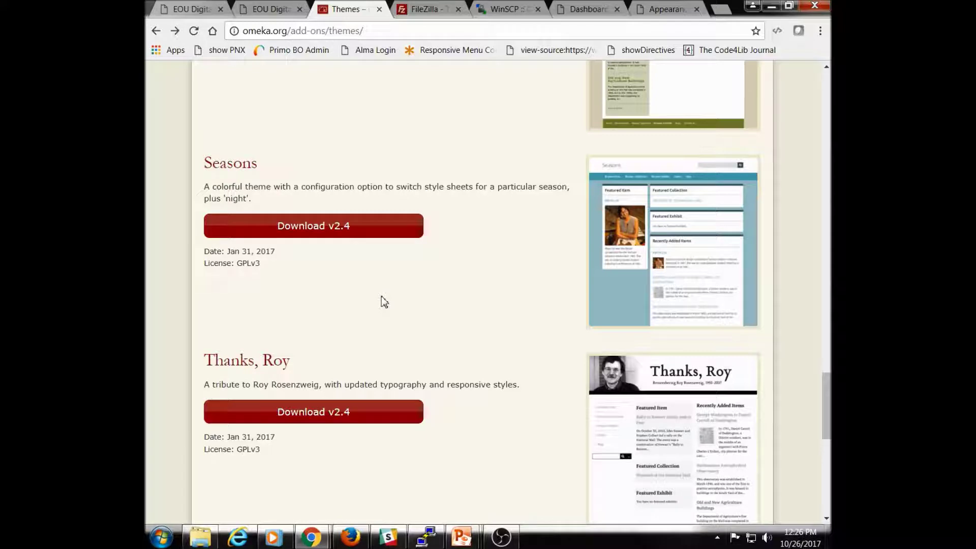
{"action": "scroll", "coordinate": [419, 309], "scroll_direction": "up", "scroll_amount": 3}
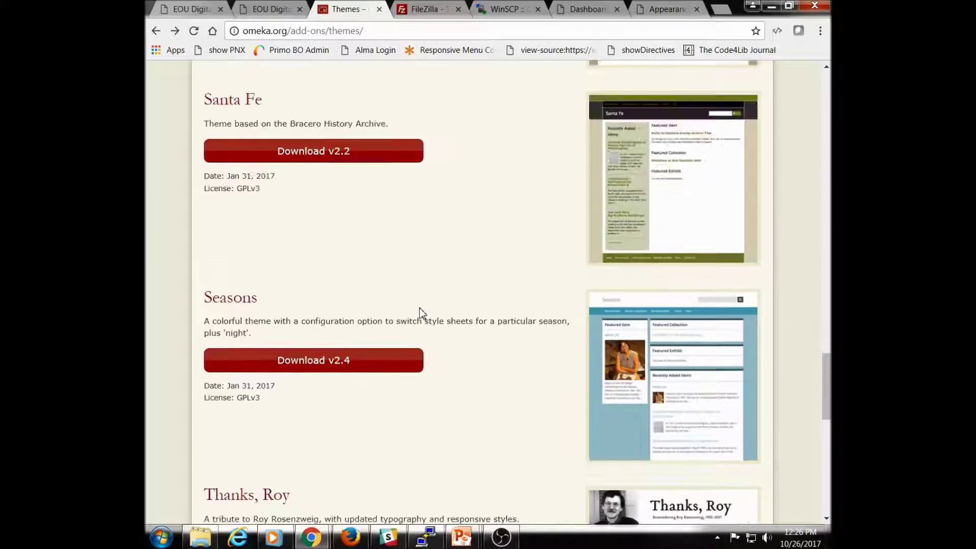
Step: Scroll up the Themes list until the Neatscape entry is visible
{"action": "scroll", "coordinate": [419, 312], "scroll_direction": "up", "scroll_amount": 12}
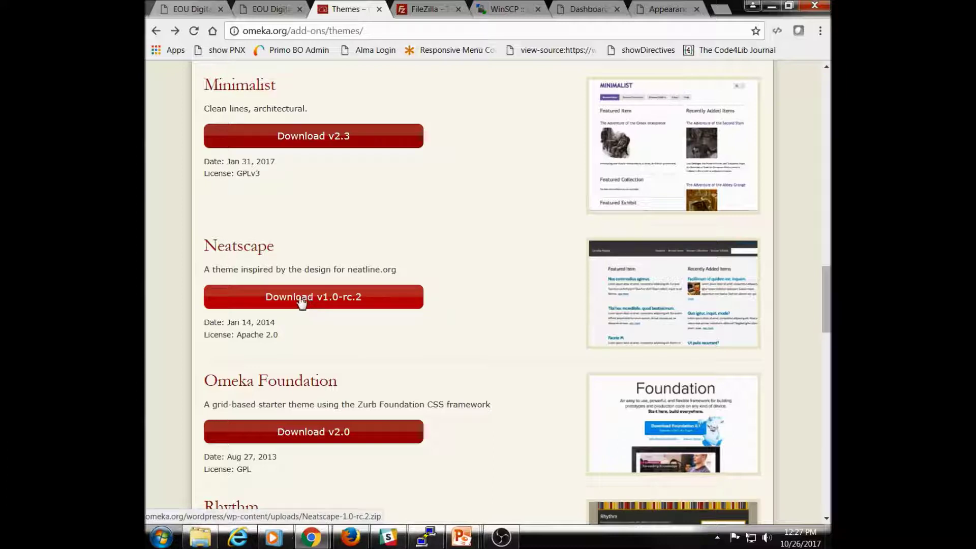
Step: Download Neatscape-1.0-rc.2.zip and copy it from the download shelf onto the desktop
{"action": "left_click", "coordinate": [298, 302]}
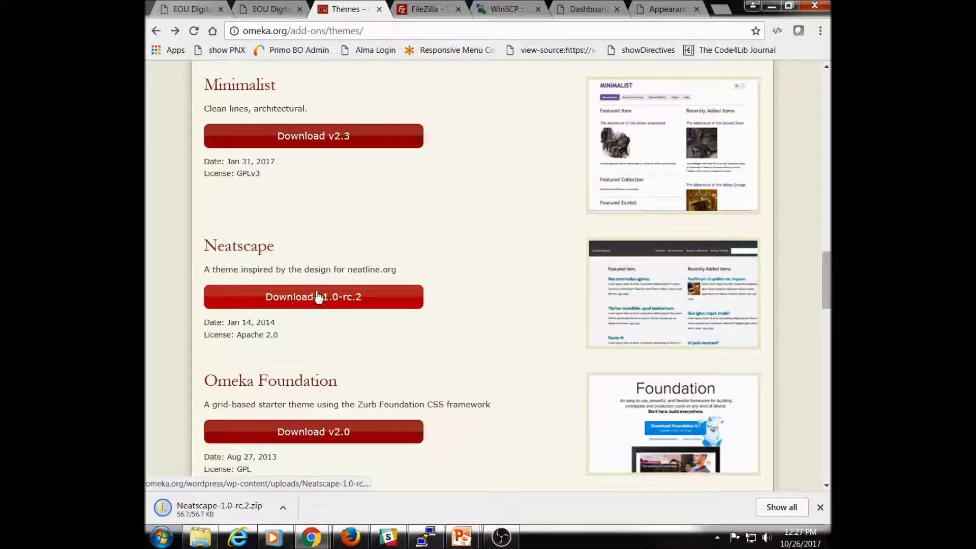
{"action": "key", "text": "super+Down"}
{"action": "left_click_drag", "start_coordinate": [276, 509], "coordinate": [742, 122]}
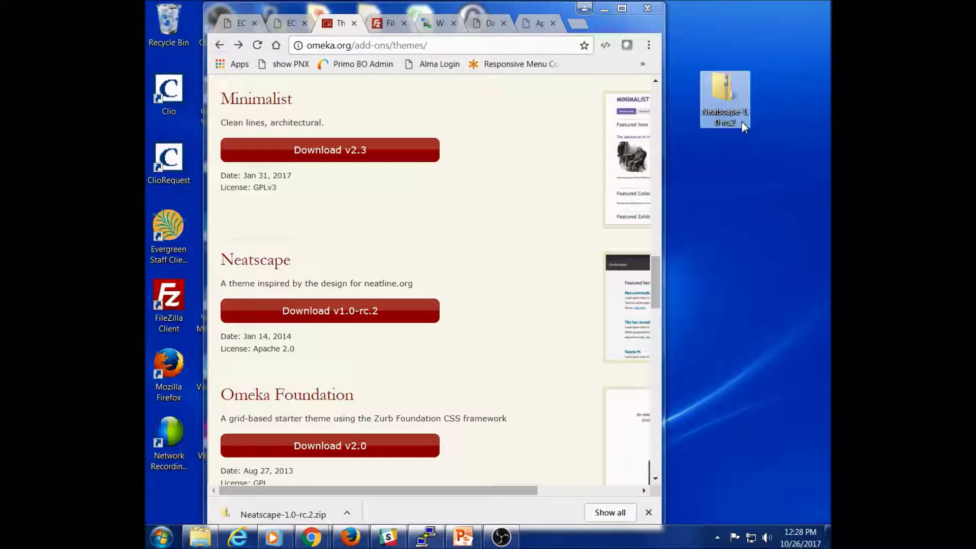
Step: Extract the Neatscape zip with 7-Zip 'Extract Here' into a neatscape folder
{"action": "right_click", "coordinate": [723, 100]}
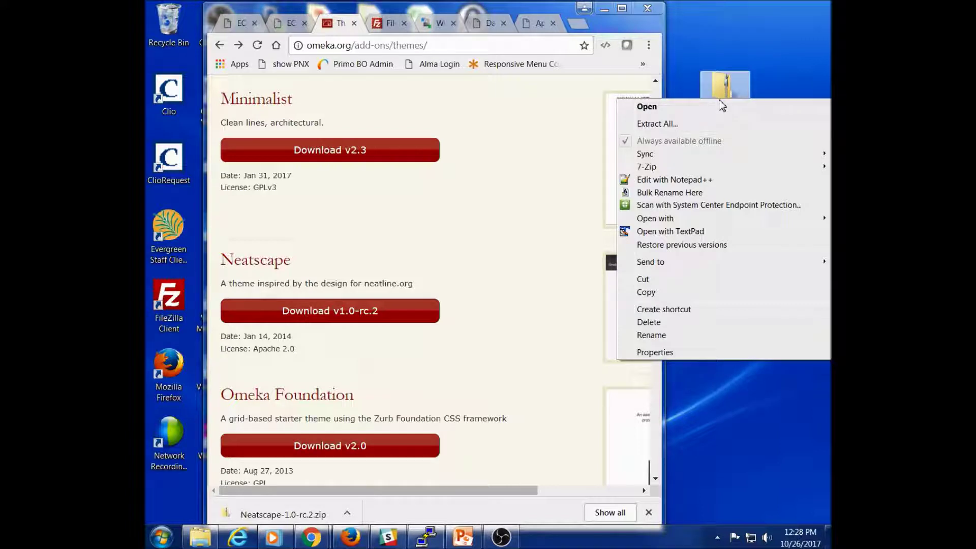
{"action": "mouse_move", "coordinate": [650, 172]}
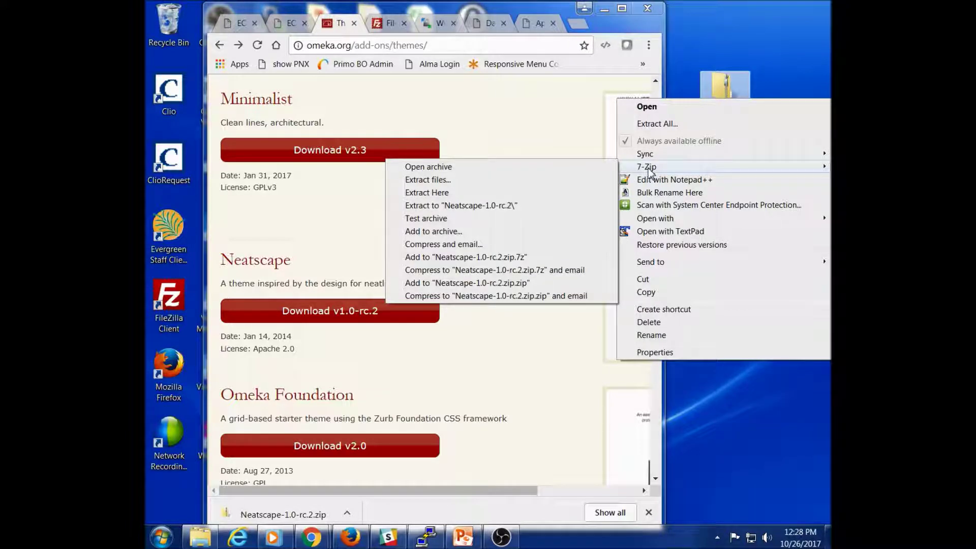
{"action": "left_click", "coordinate": [427, 193]}
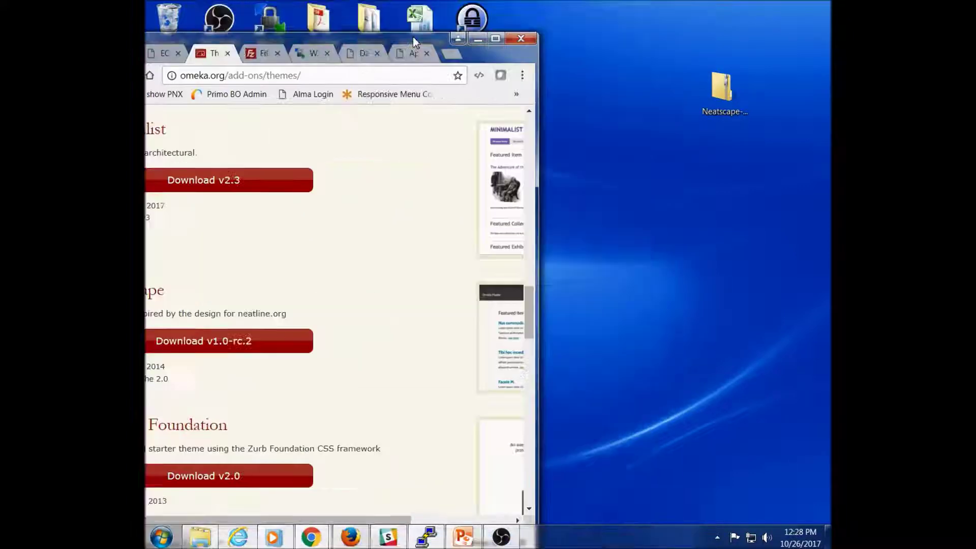
{"action": "left_click", "coordinate": [604, 8]}
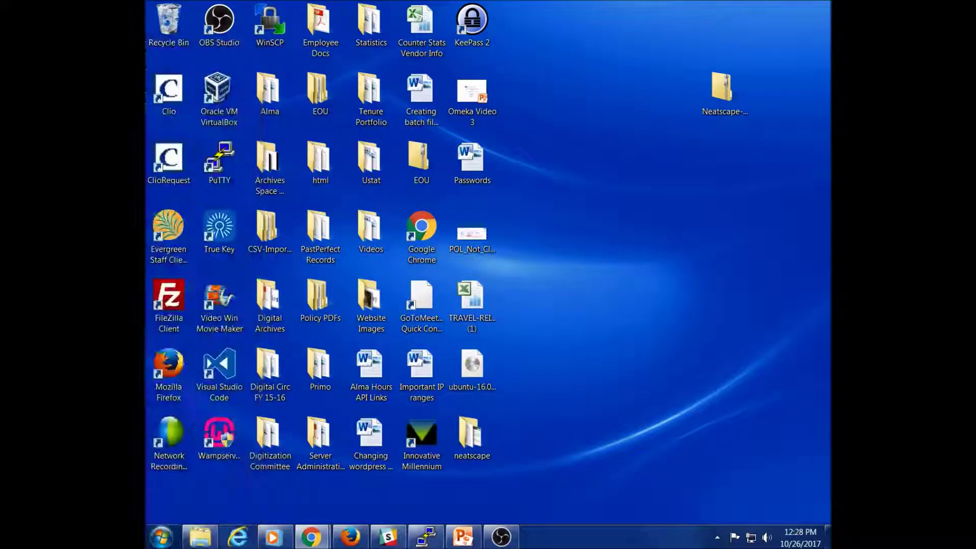
Step: Place the neatscape folder beside the zip and restore Chrome maximized on the Themes page
{"action": "left_click_drag", "start_coordinate": [468, 440], "coordinate": [591, 101]}
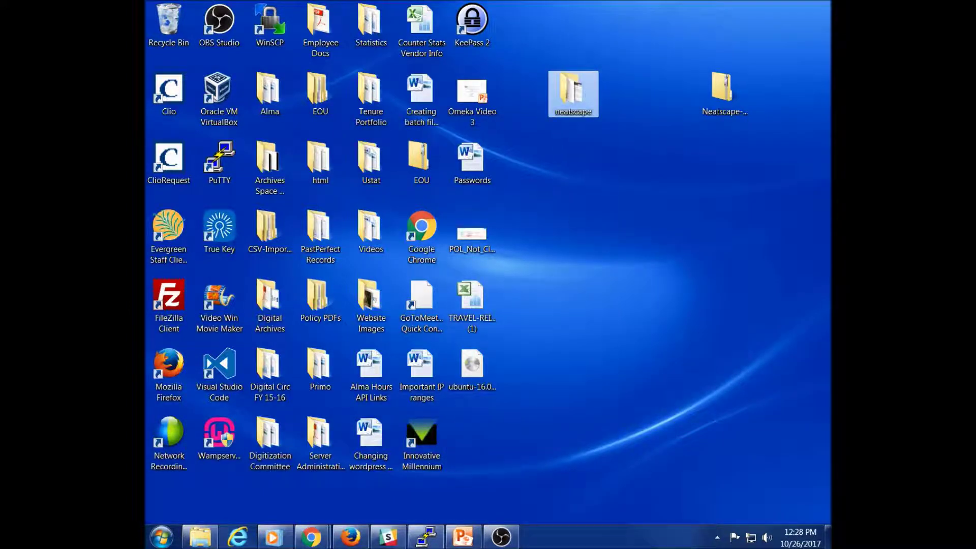
{"action": "left_click", "coordinate": [311, 536]}
{"action": "left_click_drag", "start_coordinate": [365, 17], "coordinate": [446, 10]}
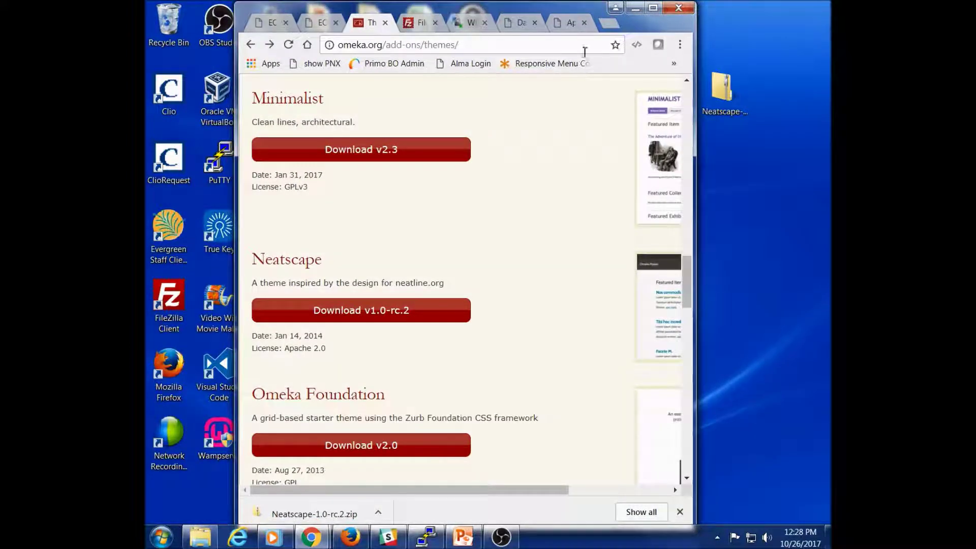
{"action": "left_click", "coordinate": [654, 9]}
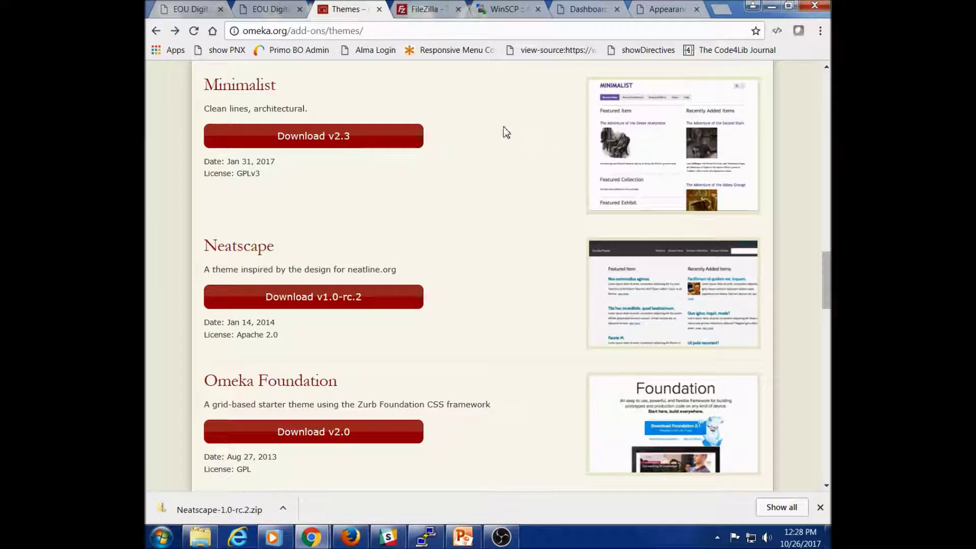
Step: Look over the WinSCP download page, then switch to the FileZilla project homepage
{"action": "left_click", "coordinate": [498, 12]}
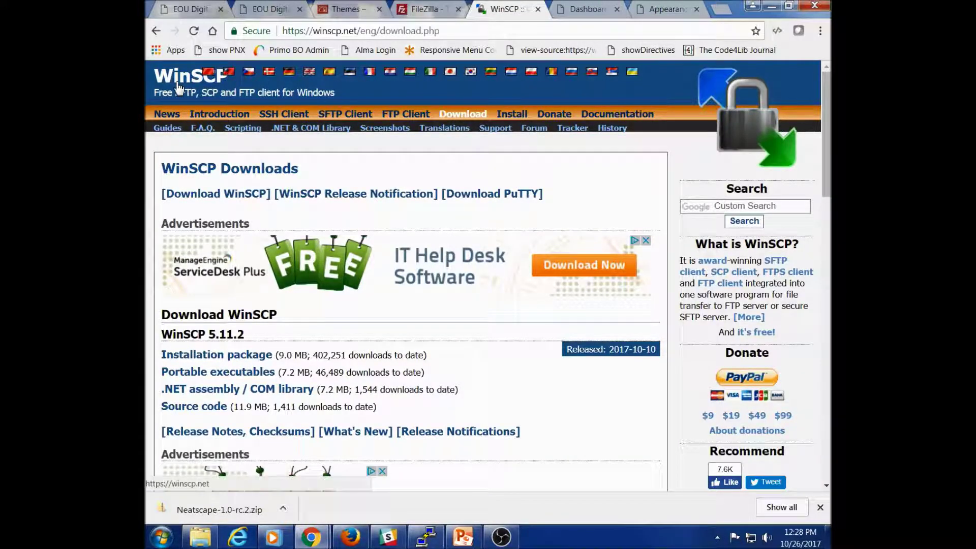
{"action": "scroll", "coordinate": [203, 108], "scroll_direction": "down", "scroll_amount": 1}
{"action": "scroll", "coordinate": [199, 108], "scroll_direction": "up", "scroll_amount": 1}
{"action": "left_click", "coordinate": [418, 12]}
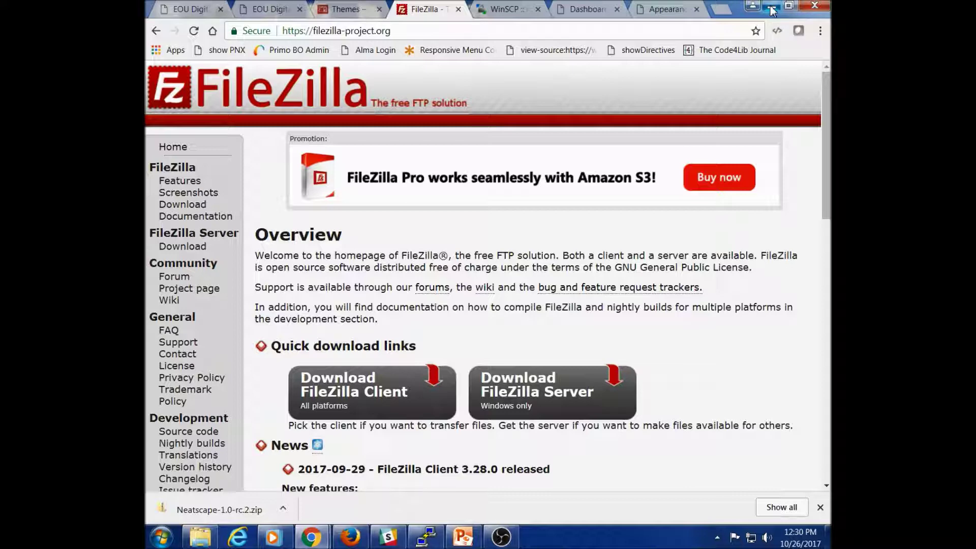
Step: Minimize Chrome and launch FileZilla Client from its desktop shortcut
{"action": "left_click", "coordinate": [772, 9]}
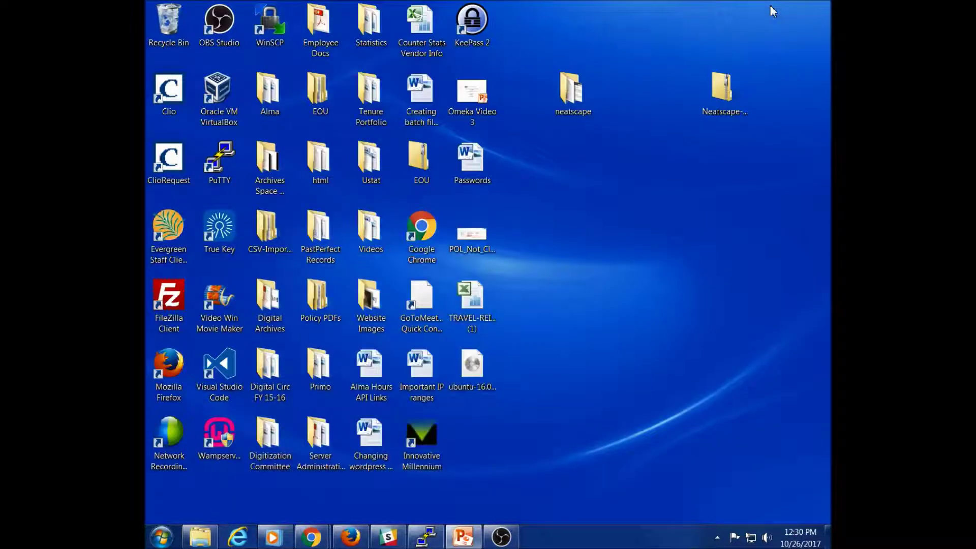
{"action": "left_click", "coordinate": [168, 308]}
{"action": "double_click", "coordinate": [168, 308]}
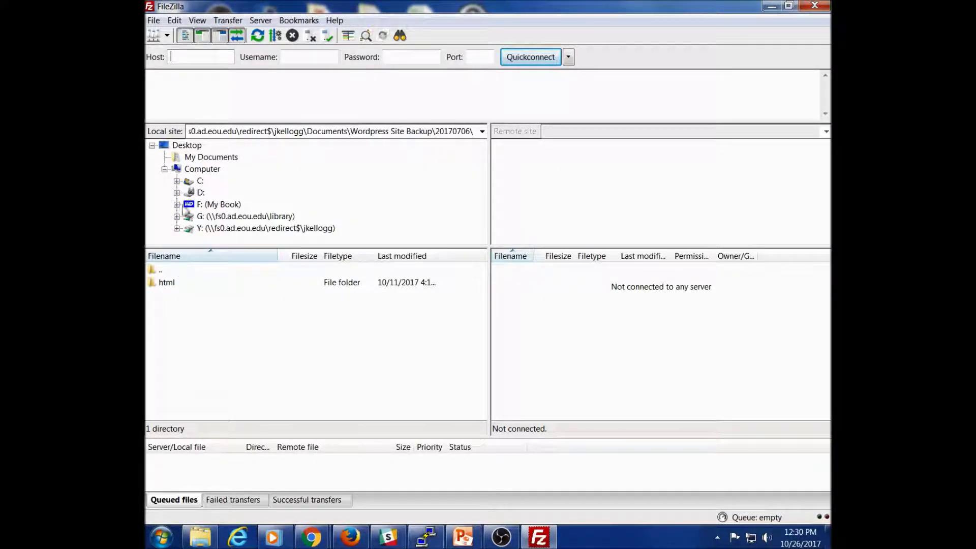
Step: Quickconnect to archives.library.eou.edu on port 22 with the admin username and password
{"action": "left_click", "coordinate": [188, 57]}
{"action": "mouse_move", "coordinate": [185, 59]}
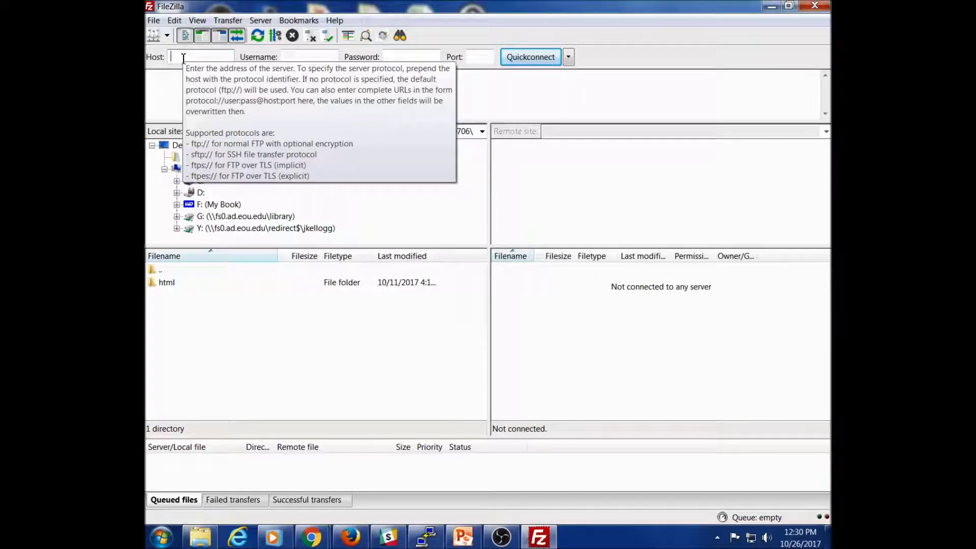
{"action": "type", "text": "archives.library"}
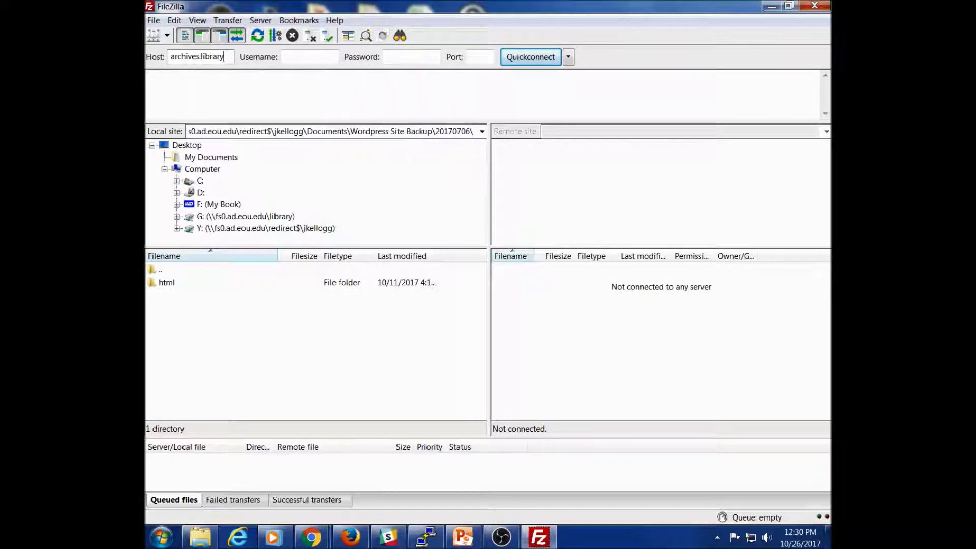
{"action": "type", "text": ".eou.edu"}
{"action": "key", "text": "Tab"}
{"action": "type", "text": "libadmin"}
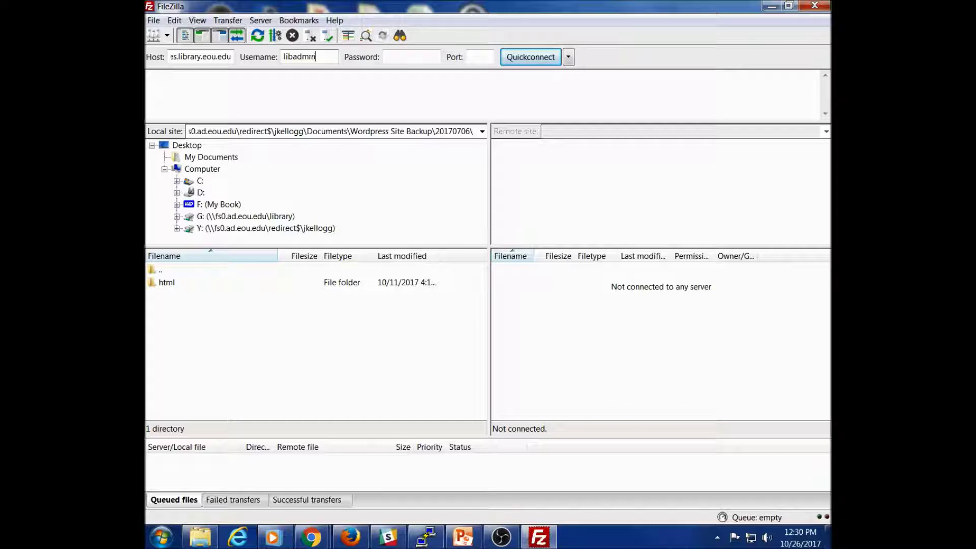
{"action": "key", "text": "Tab"}
{"action": "type", "text": "*********"}
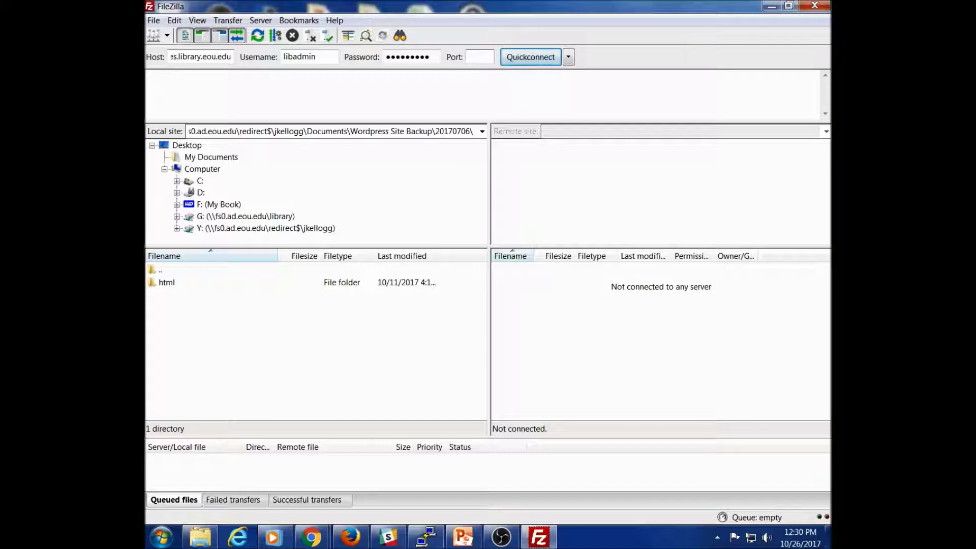
{"action": "type", "text": "22"}
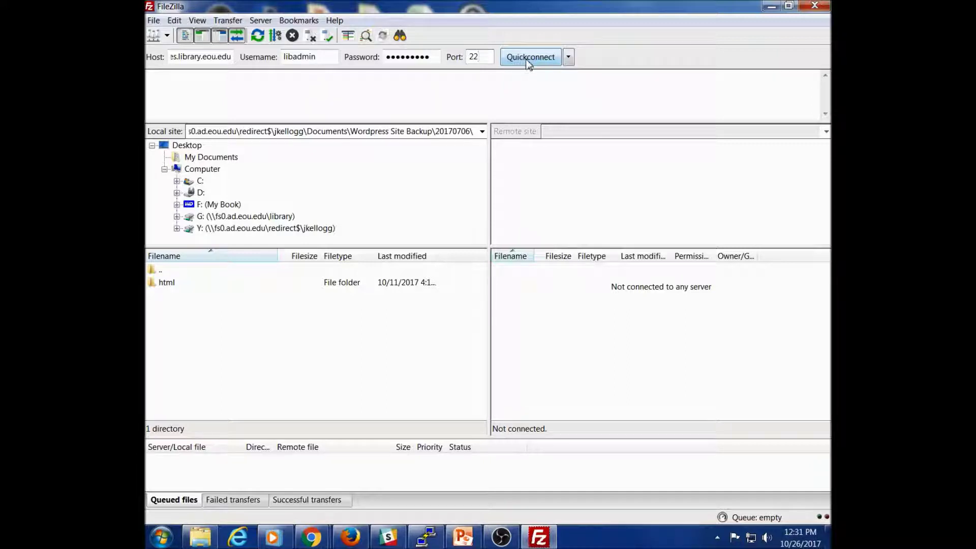
{"action": "left_click", "coordinate": [529, 64]}
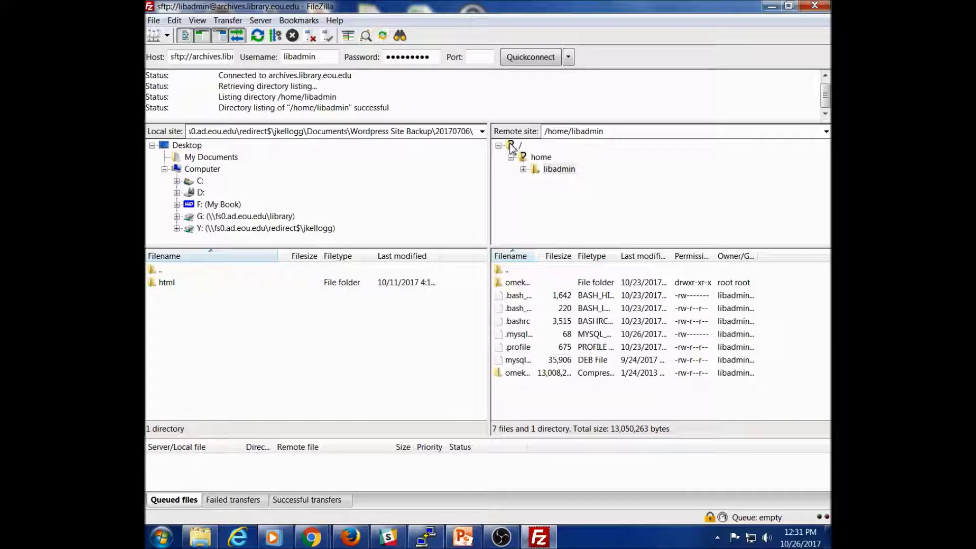
Step: Expand the remote root folder and open var, www, then html to reach /var/www/html
{"action": "double_click", "coordinate": [512, 147]}
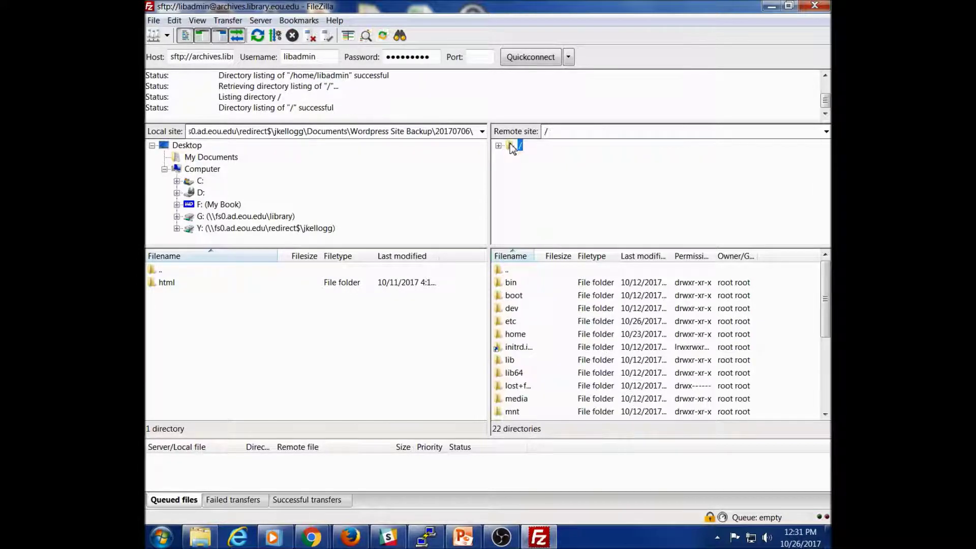
{"action": "left_click", "coordinate": [499, 146]}
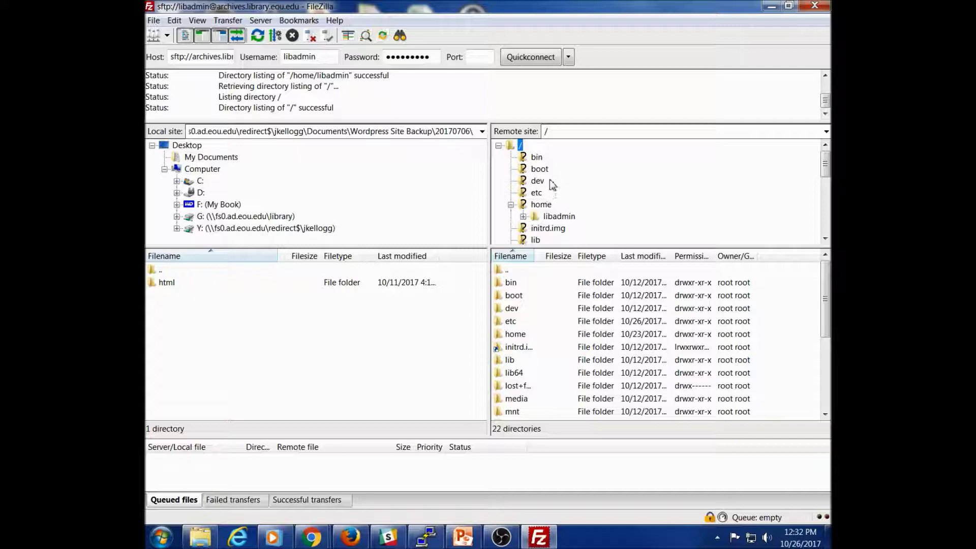
{"action": "scroll", "coordinate": [549, 185], "scroll_direction": "down", "scroll_amount": 1}
{"action": "scroll", "coordinate": [549, 184], "scroll_direction": "down", "scroll_amount": 4}
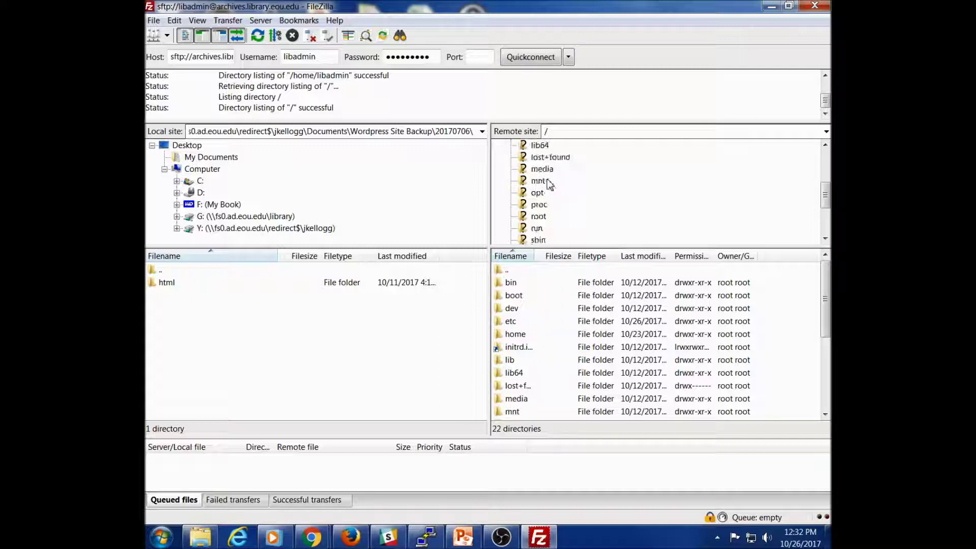
{"action": "scroll", "coordinate": [549, 184], "scroll_direction": "down", "scroll_amount": 1}
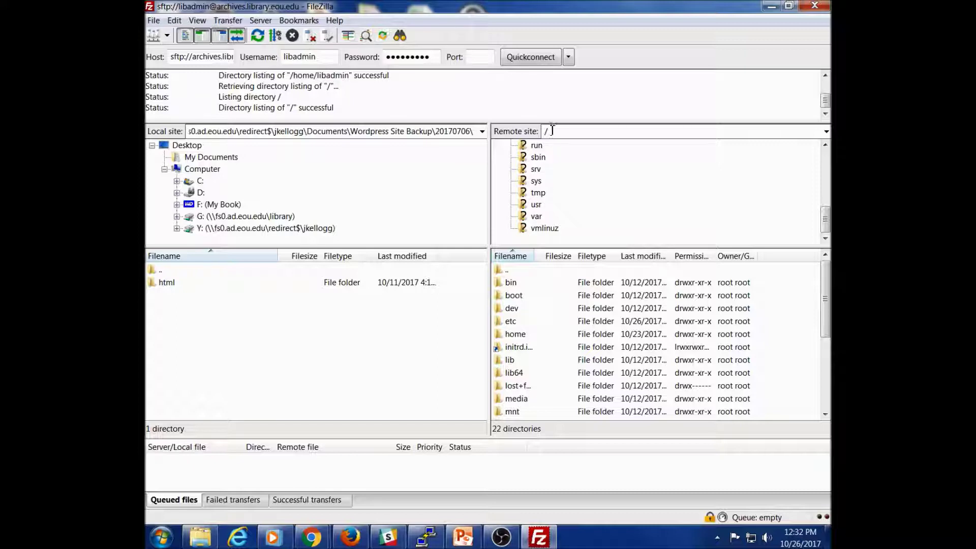
{"action": "left_click", "coordinate": [526, 219]}
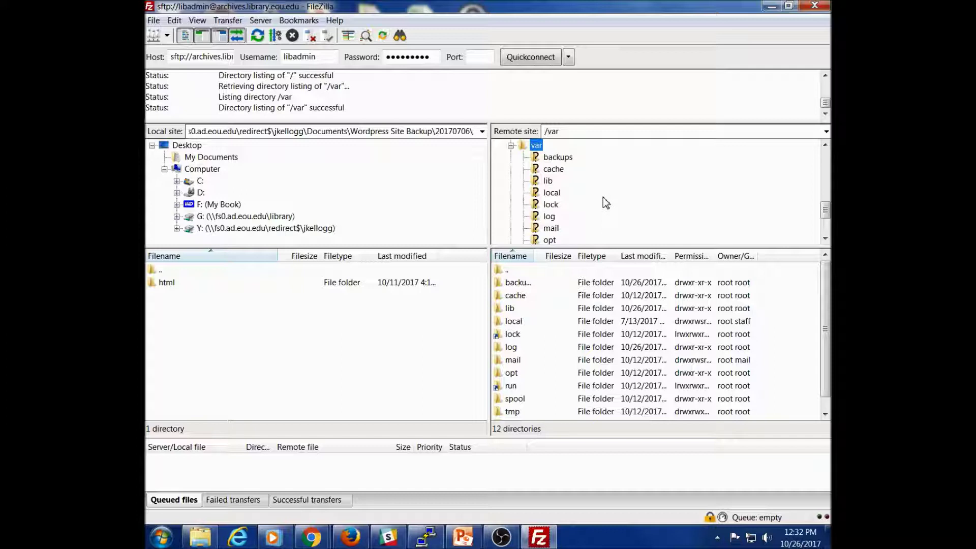
{"action": "scroll", "coordinate": [606, 203], "scroll_direction": "down", "scroll_amount": 1}
{"action": "scroll", "coordinate": [605, 203], "scroll_direction": "down", "scroll_amount": 1}
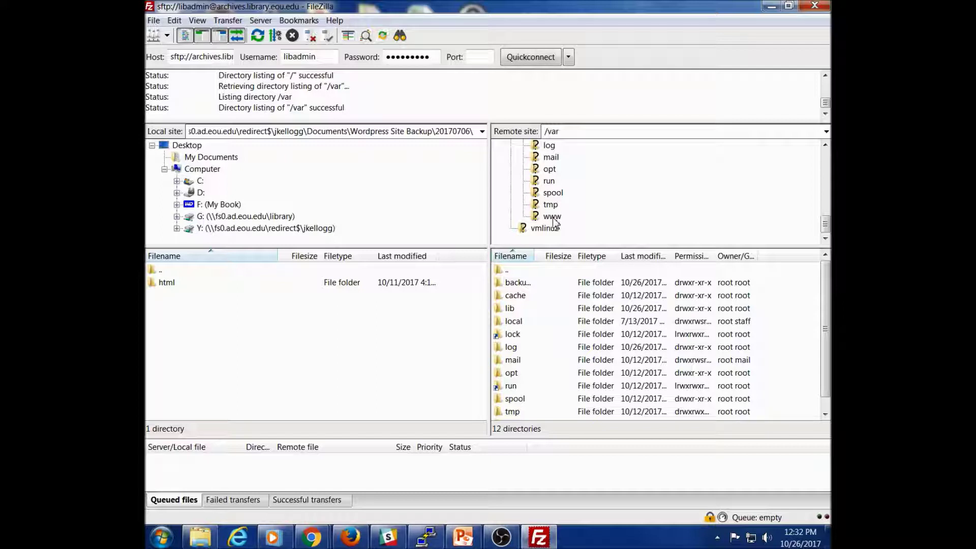
{"action": "left_click", "coordinate": [552, 217]}
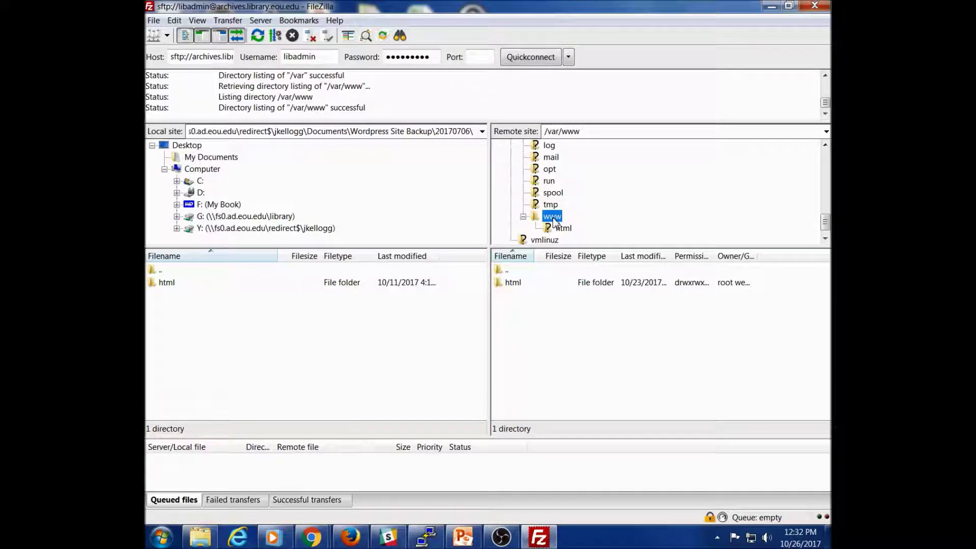
{"action": "left_click", "coordinate": [563, 229]}
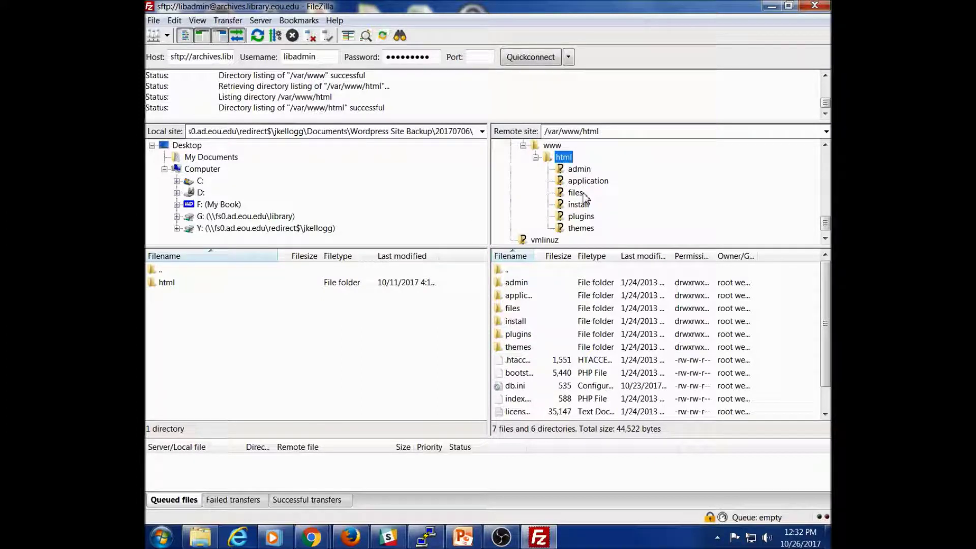
Step: Delete the seasons folder from the server's themes directory, leaving only the default theme
{"action": "left_click", "coordinate": [583, 231]}
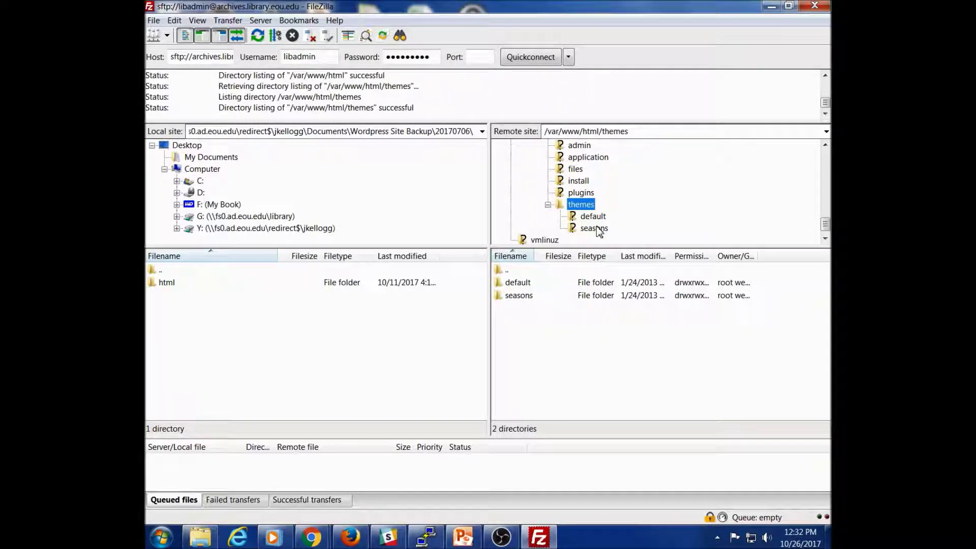
{"action": "scroll", "coordinate": [597, 232], "scroll_direction": "down", "scroll_amount": 1}
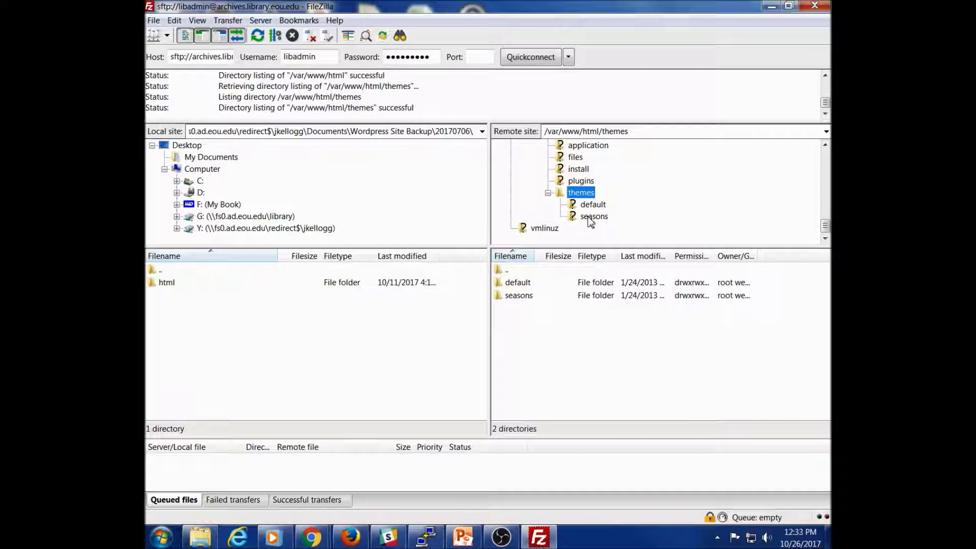
{"action": "right_click", "coordinate": [590, 218]}
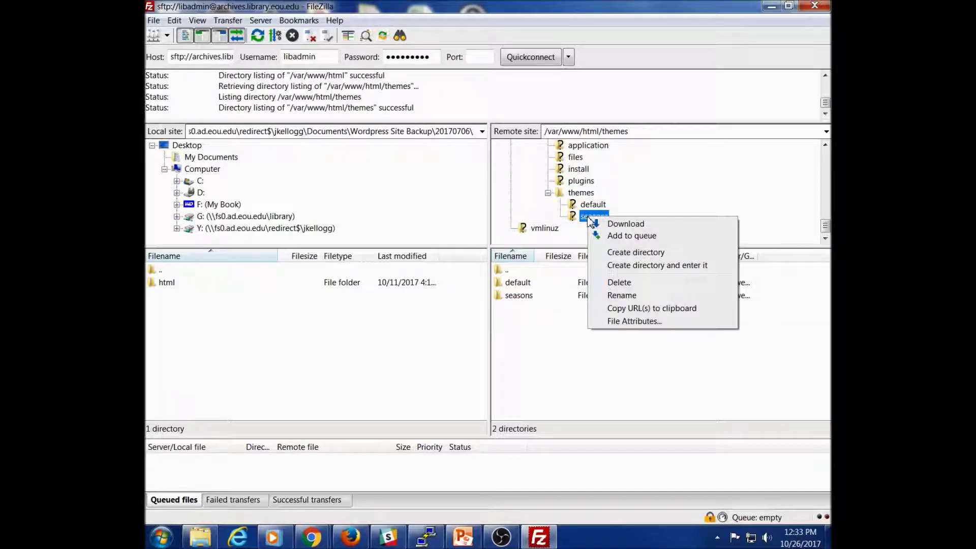
{"action": "left_click", "coordinate": [615, 283]}
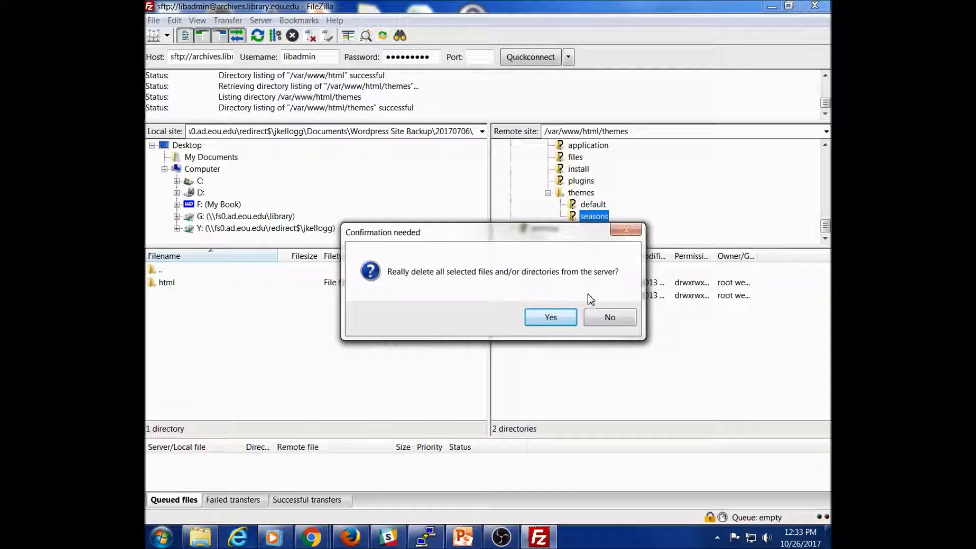
{"action": "left_click", "coordinate": [556, 320]}
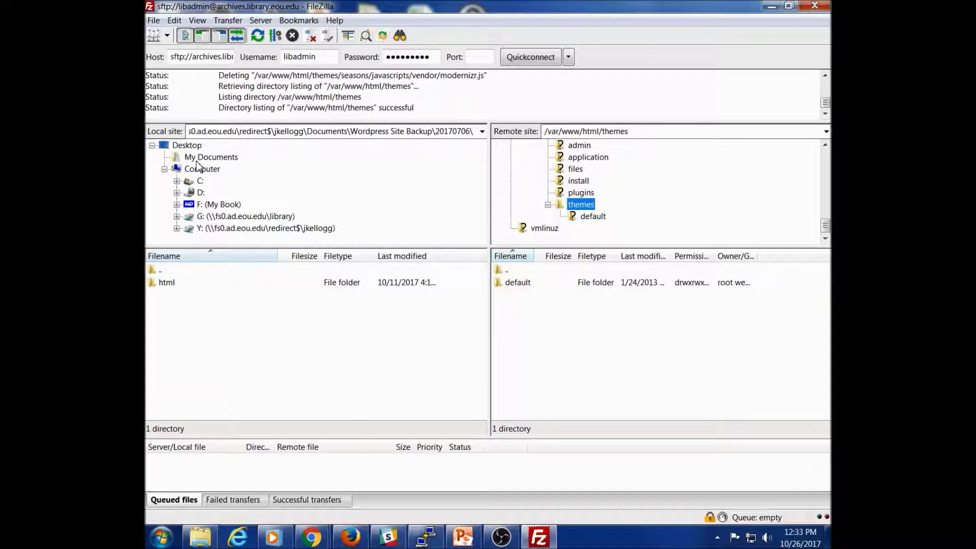
Step: Upload the neatscape folder from the local Desktop into the server's /var/www/html/themes folder
{"action": "left_click", "coordinate": [193, 147]}
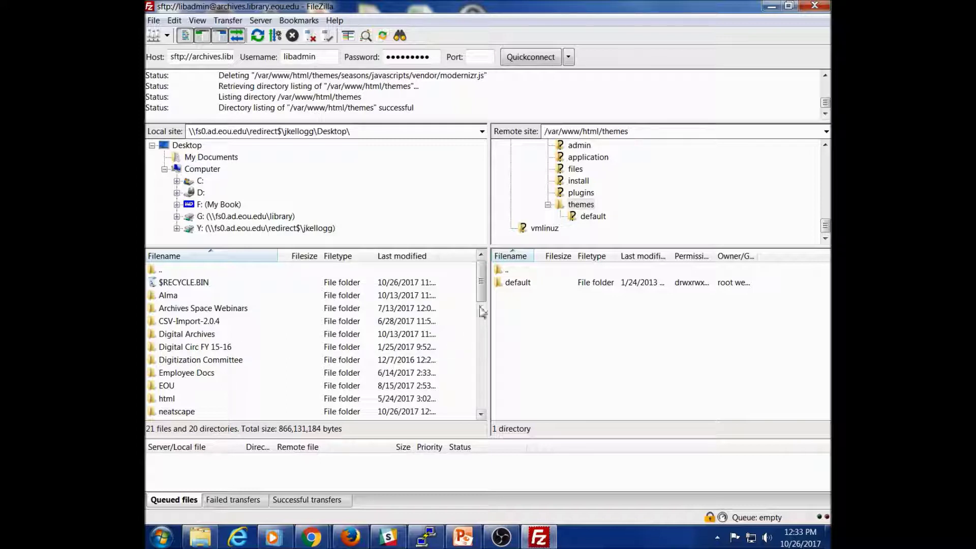
{"action": "left_click_drag", "start_coordinate": [483, 301], "coordinate": [483, 308]}
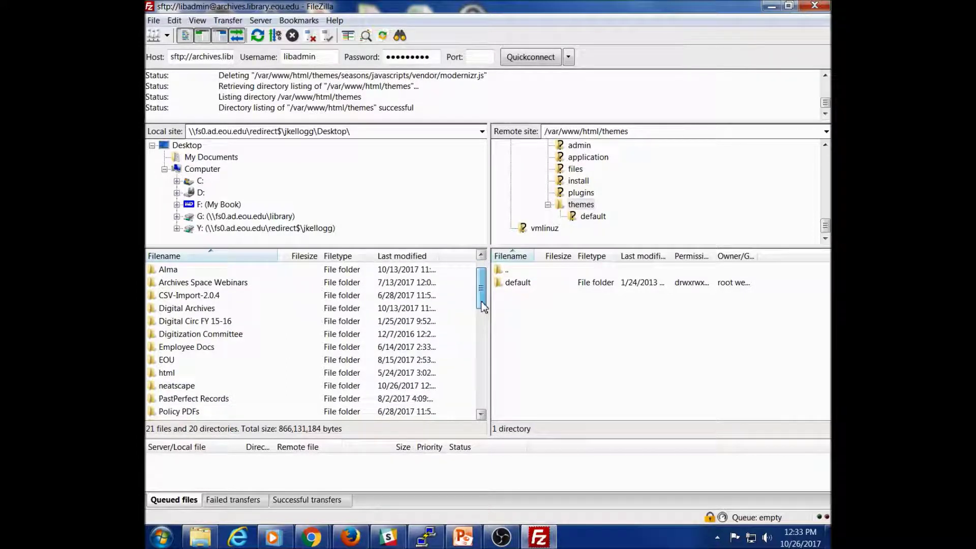
{"action": "left_click", "coordinate": [156, 390]}
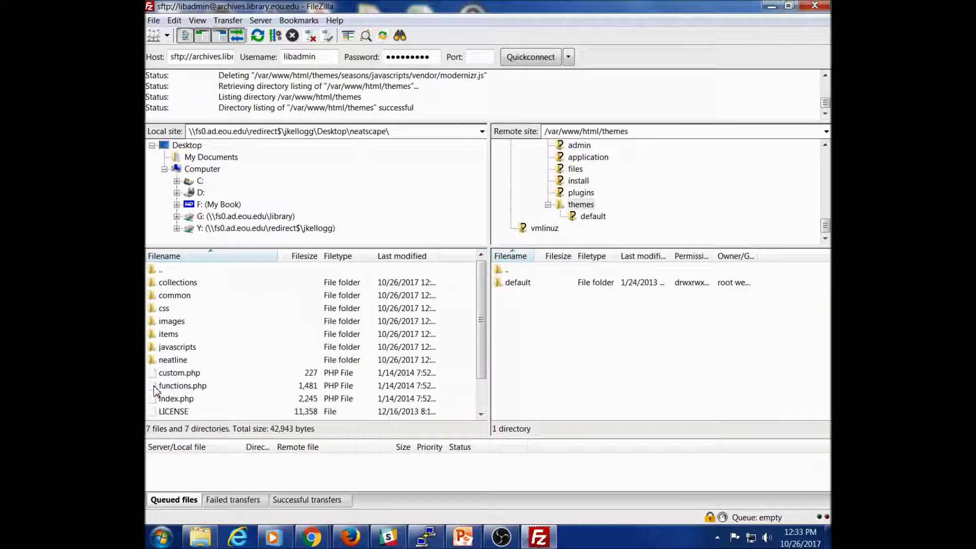
{"action": "double_click", "coordinate": [155, 271]}
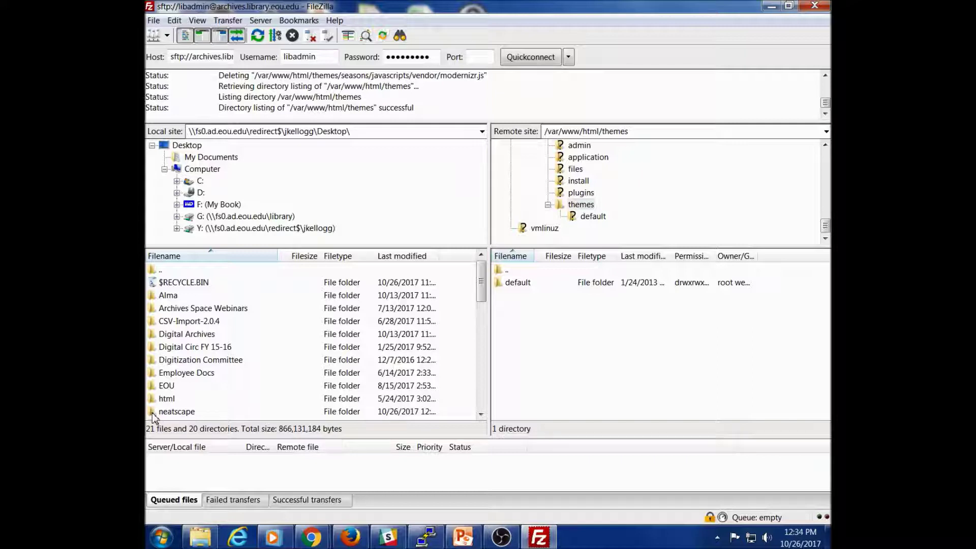
{"action": "left_click_drag", "start_coordinate": [154, 416], "coordinate": [585, 208]}
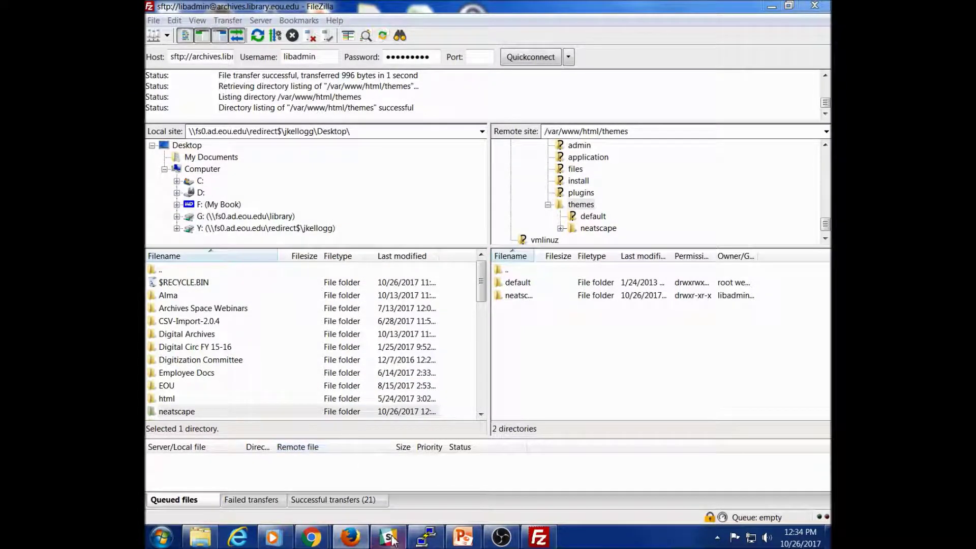
{"action": "mouse_move", "coordinate": [311, 537]}
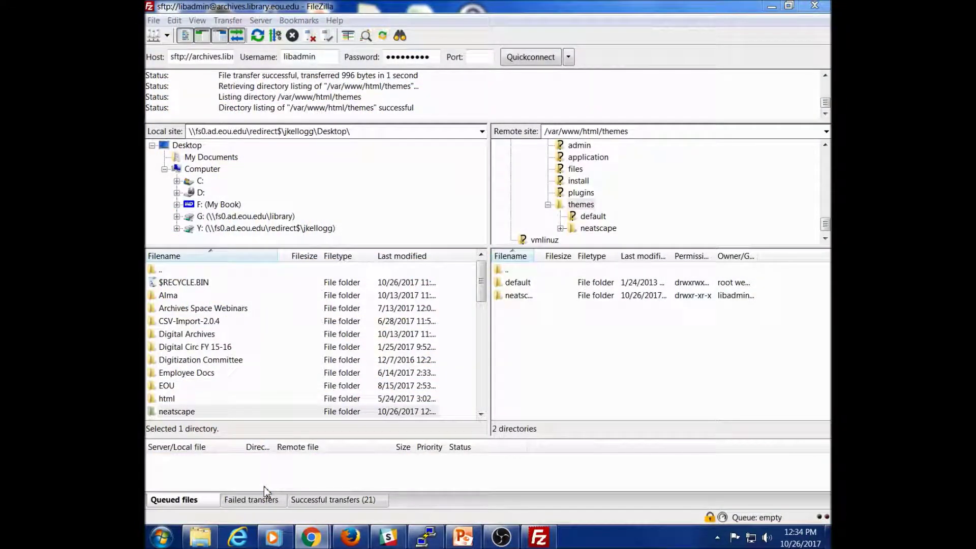
Step: Bring Chrome forward and show the archives.library.eou.edu admin Dashboard tab
{"action": "left_click", "coordinate": [382, 491]}
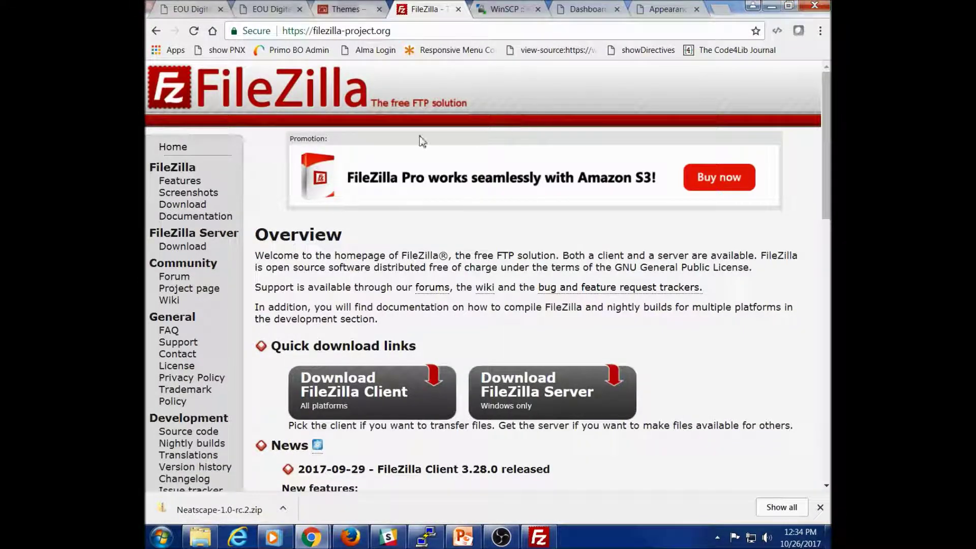
{"action": "left_click", "coordinate": [669, 13]}
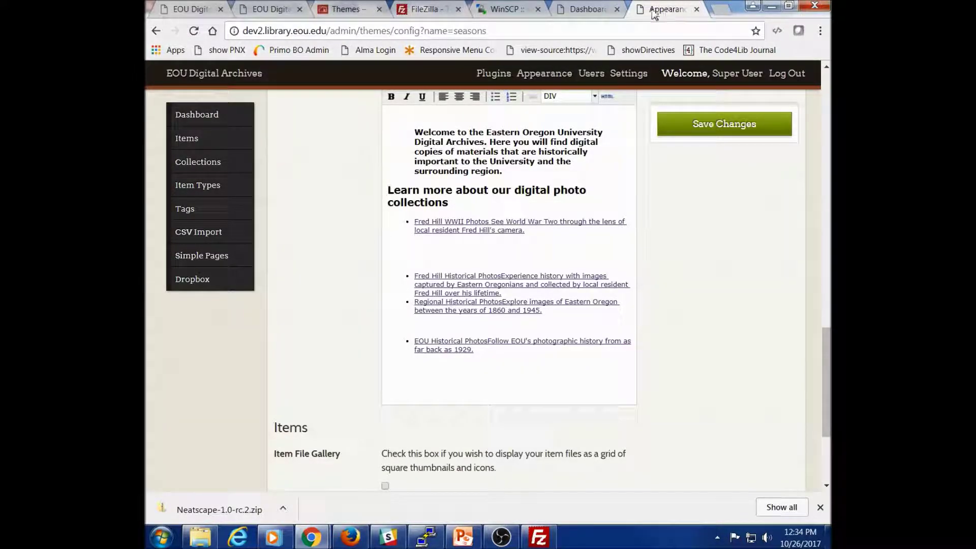
{"action": "left_click", "coordinate": [589, 12]}
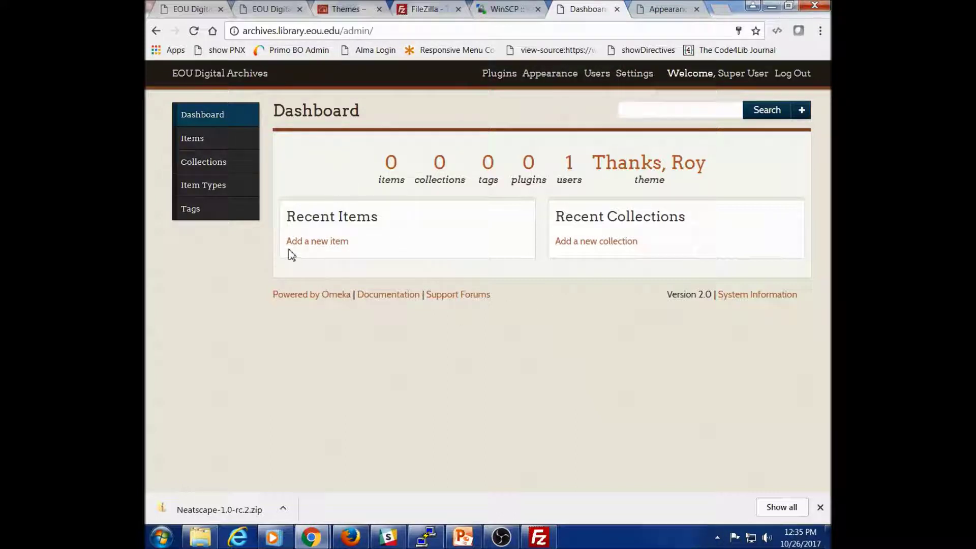
Step: Look over the live site's Appearance themes page and compare it with the omeka.org themes list
{"action": "left_click", "coordinate": [556, 76]}
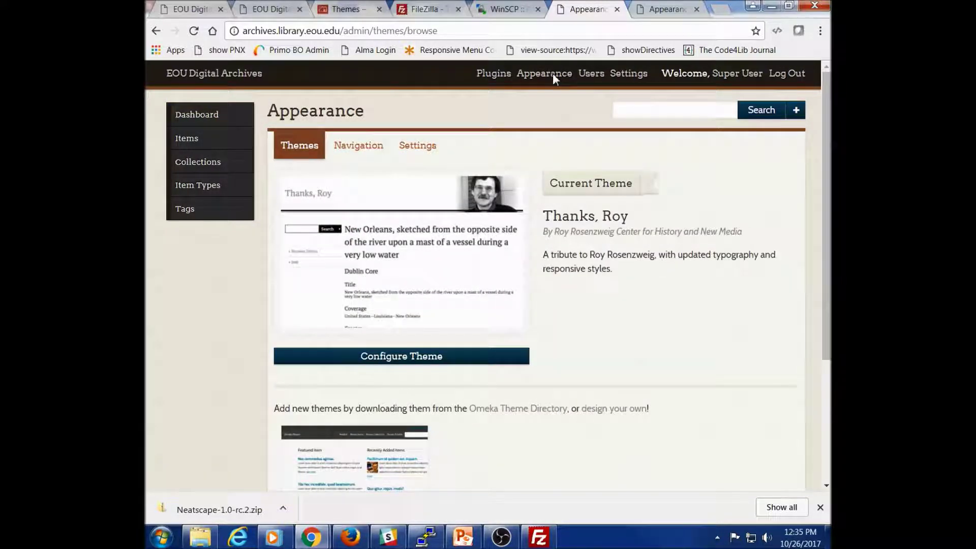
{"action": "scroll", "coordinate": [582, 270], "scroll_direction": "down", "scroll_amount": 2}
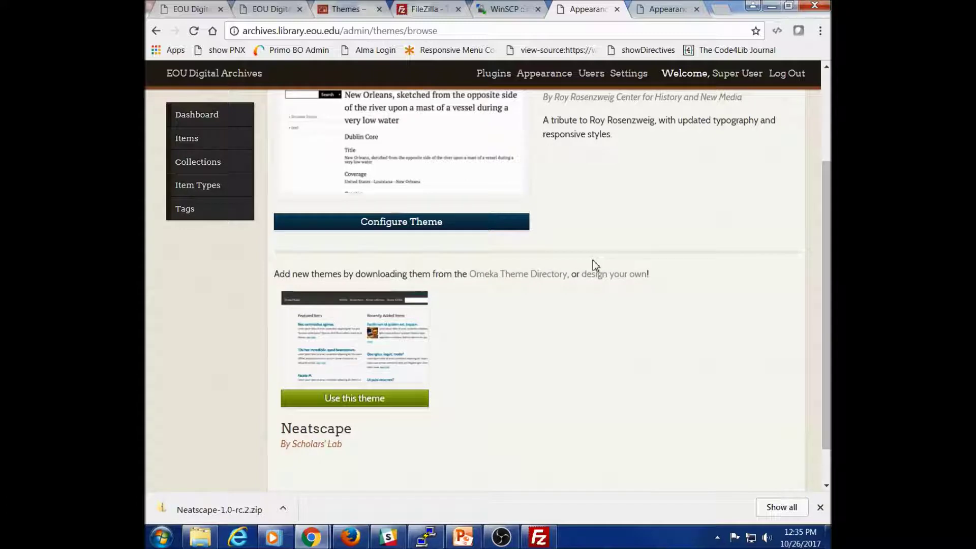
{"action": "scroll", "coordinate": [588, 279], "scroll_direction": "up", "scroll_amount": 2}
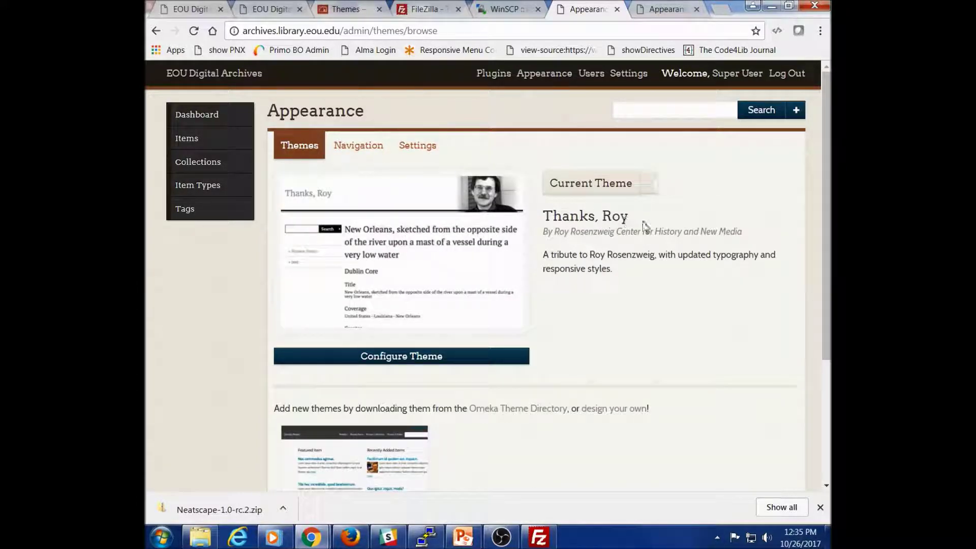
{"action": "scroll", "coordinate": [598, 251], "scroll_direction": "down", "scroll_amount": 3}
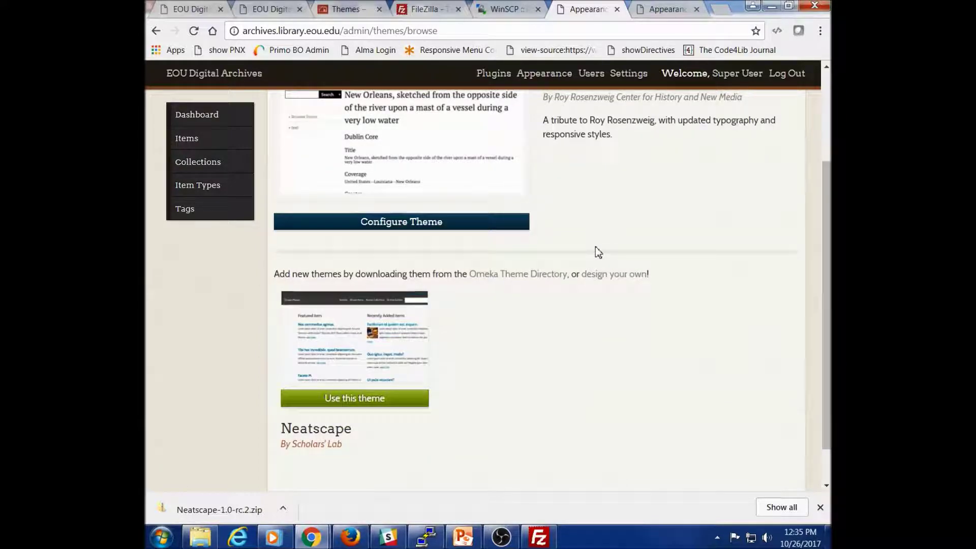
{"action": "scroll", "coordinate": [598, 252], "scroll_direction": "down", "scroll_amount": 1}
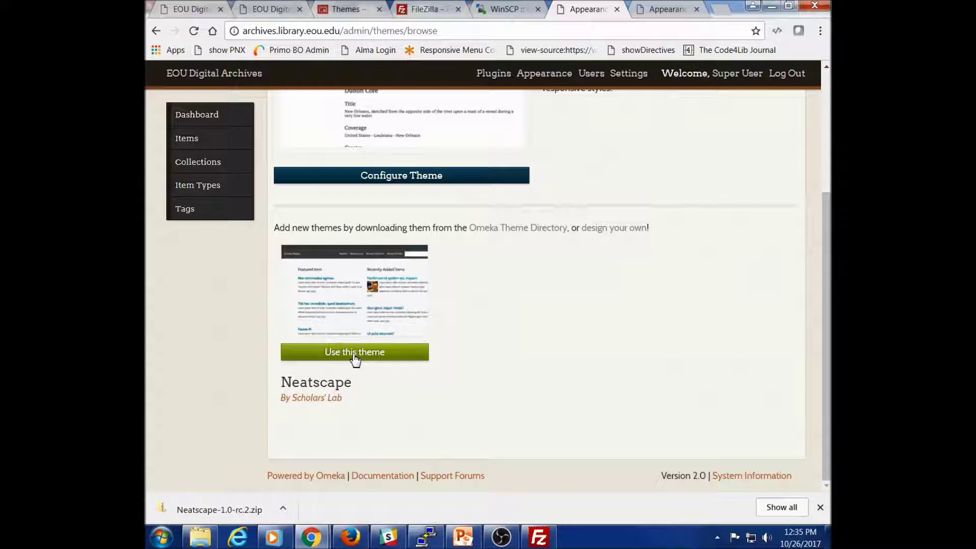
{"action": "left_click", "coordinate": [353, 10]}
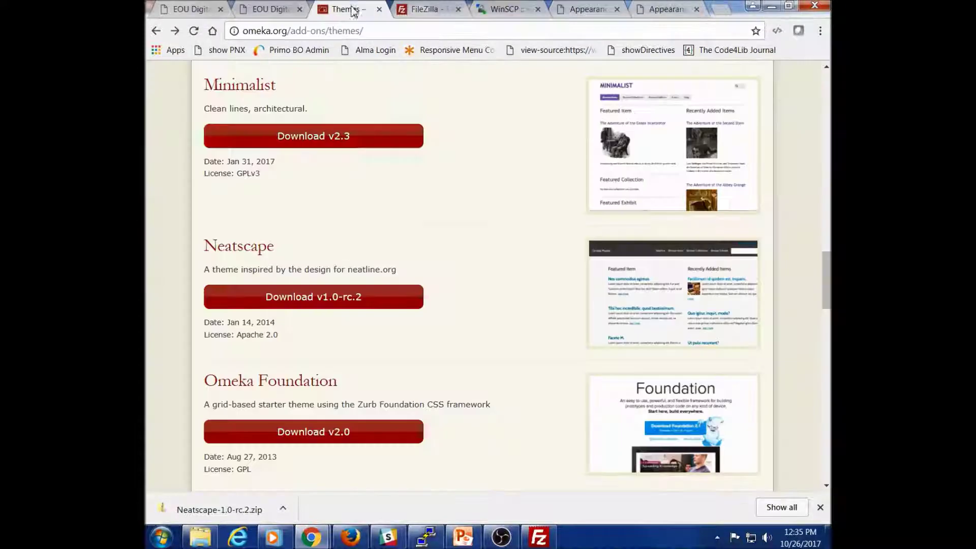
{"action": "scroll", "coordinate": [328, 407], "scroll_direction": "down", "scroll_amount": 3}
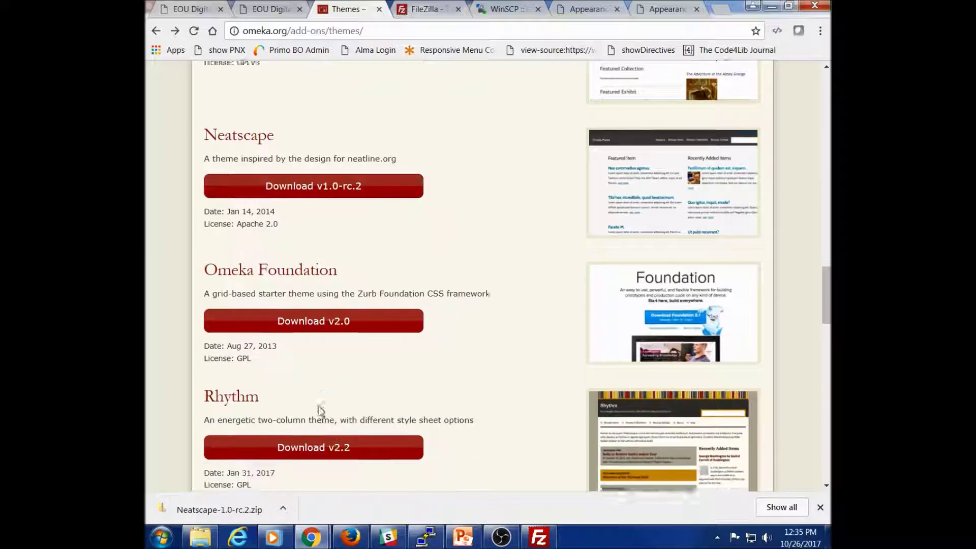
{"action": "scroll", "coordinate": [342, 325], "scroll_direction": "down", "scroll_amount": 3}
{"action": "scroll", "coordinate": [342, 323], "scroll_direction": "up", "scroll_amount": 9}
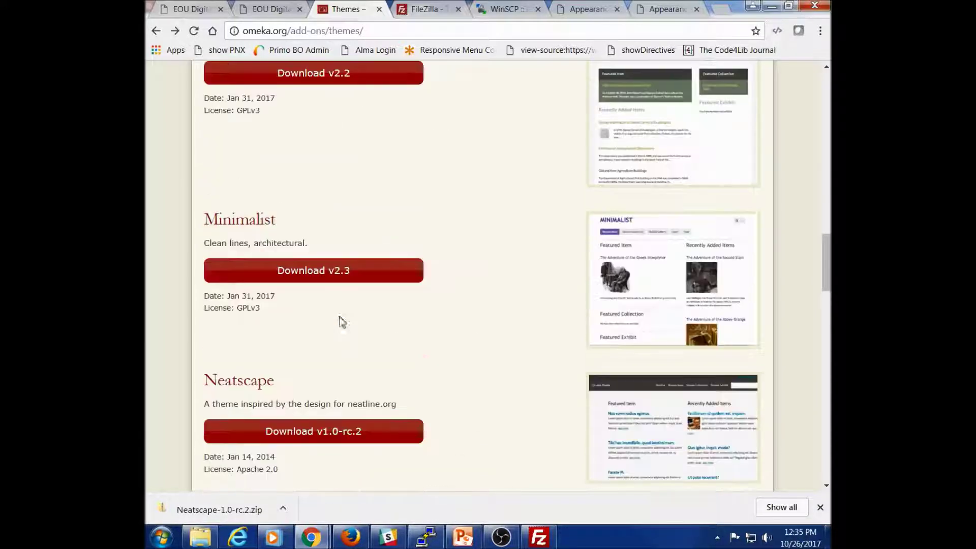
Step: Activate Neatscape with Use this theme on the live site's themes page
{"action": "left_click", "coordinate": [583, 11]}
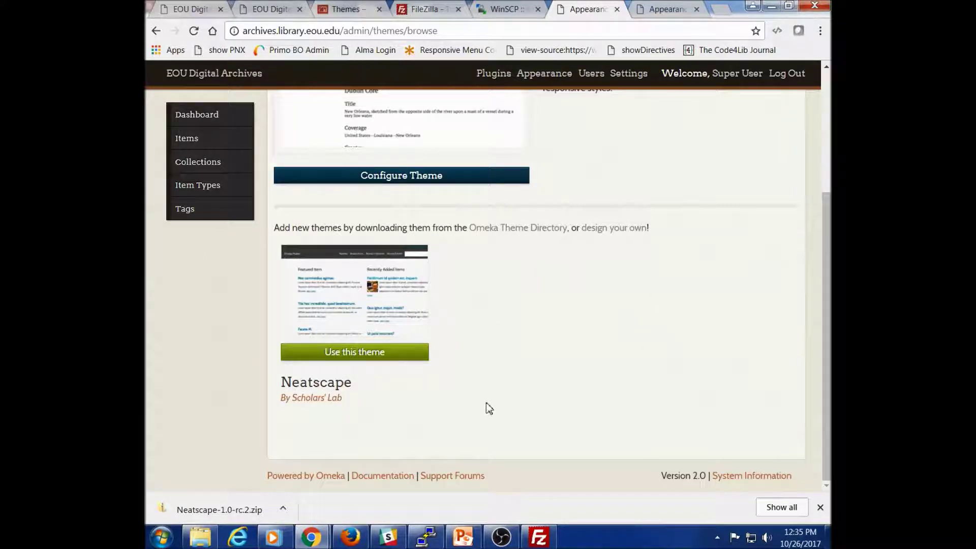
{"action": "scroll", "coordinate": [477, 406], "scroll_direction": "up", "scroll_amount": 1}
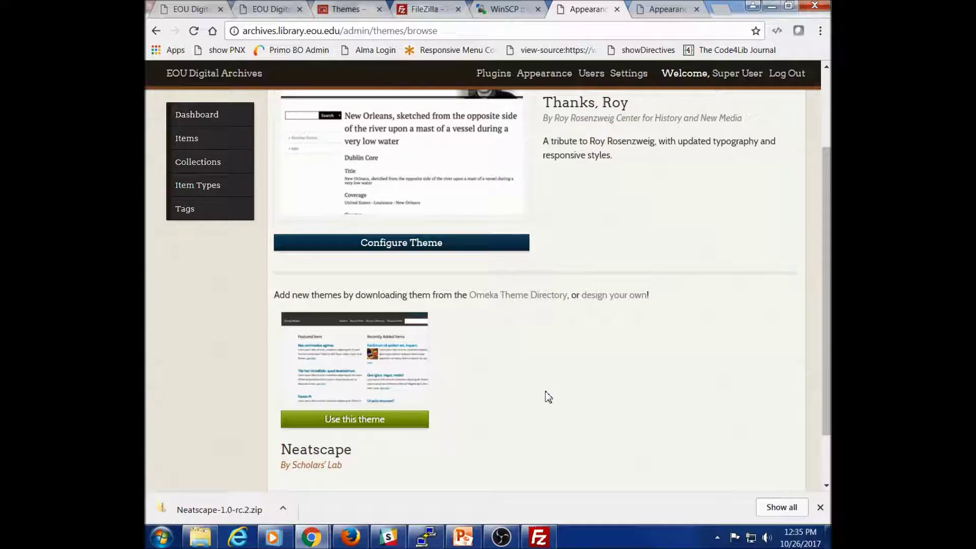
{"action": "scroll", "coordinate": [549, 397], "scroll_direction": "up", "scroll_amount": 1}
{"action": "scroll", "coordinate": [548, 397], "scroll_direction": "down", "scroll_amount": 1}
{"action": "scroll", "coordinate": [499, 362], "scroll_direction": "up", "scroll_amount": 1}
{"action": "scroll", "coordinate": [430, 274], "scroll_direction": "down", "scroll_amount": 2}
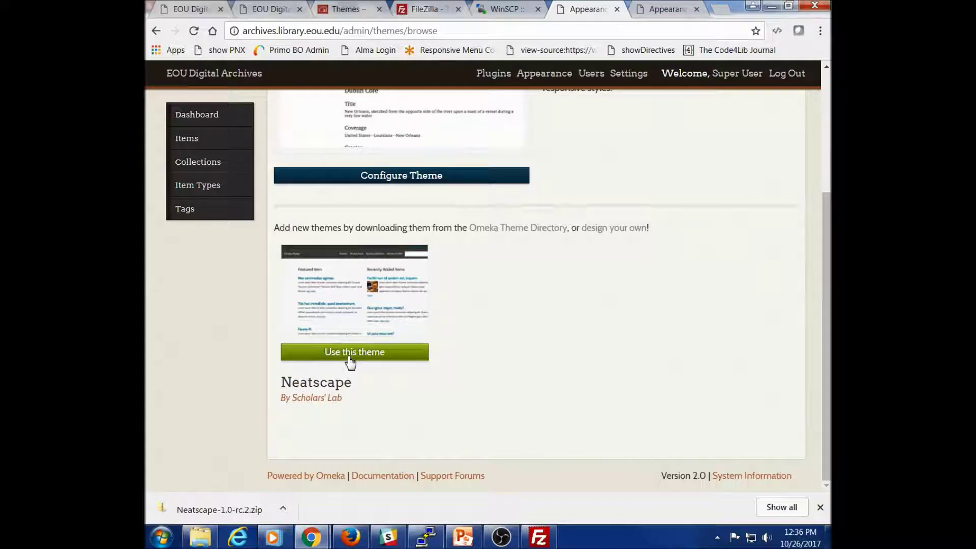
{"action": "left_click", "coordinate": [352, 361]}
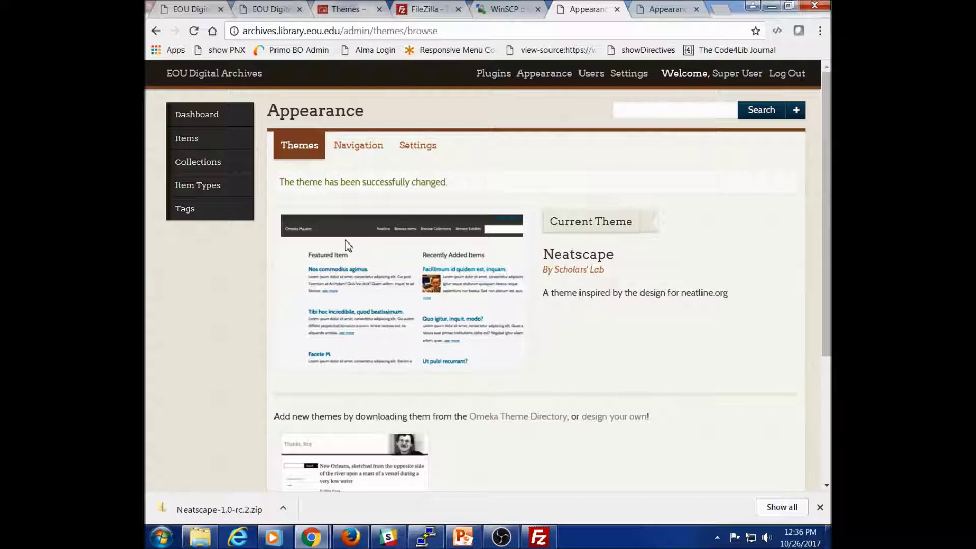
Step: Reload the live site's public home page to see the Neatscape design, then switch to FileZilla
{"action": "left_click", "coordinate": [268, 11]}
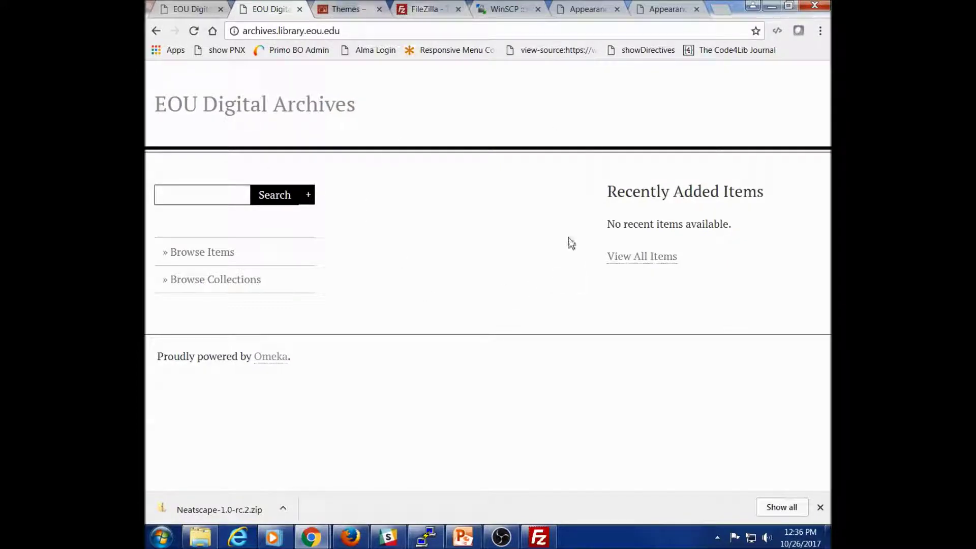
{"action": "left_click", "coordinate": [194, 31]}
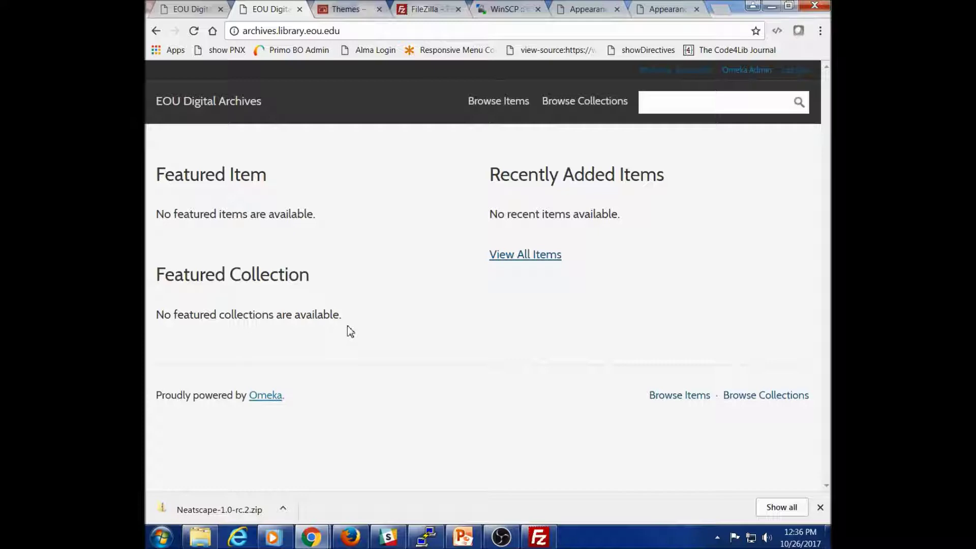
{"action": "key", "text": "alt+Tab"}
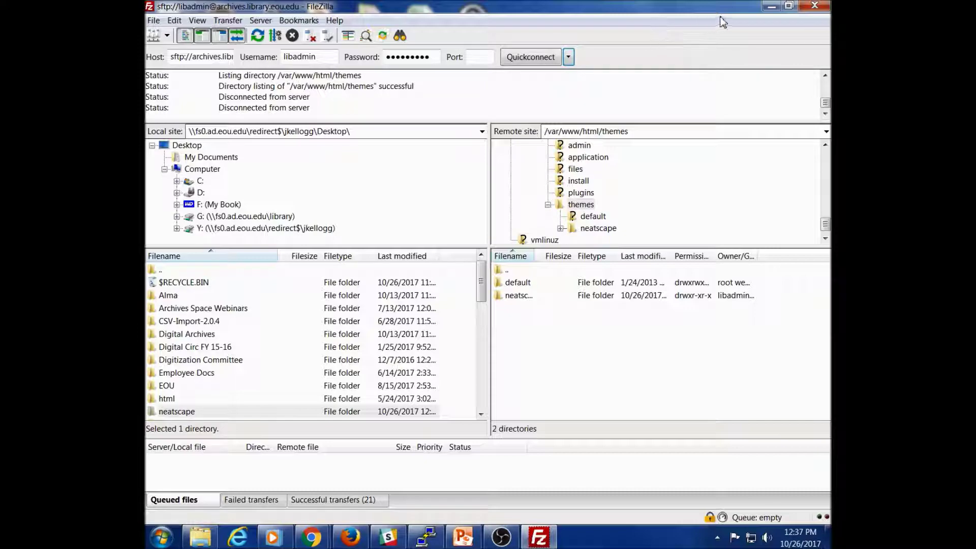
Step: Restart FileZilla and quick-connect to dev2.library.eou.edu on port 22 with the account's username and password
{"action": "left_click", "coordinate": [815, 6]}
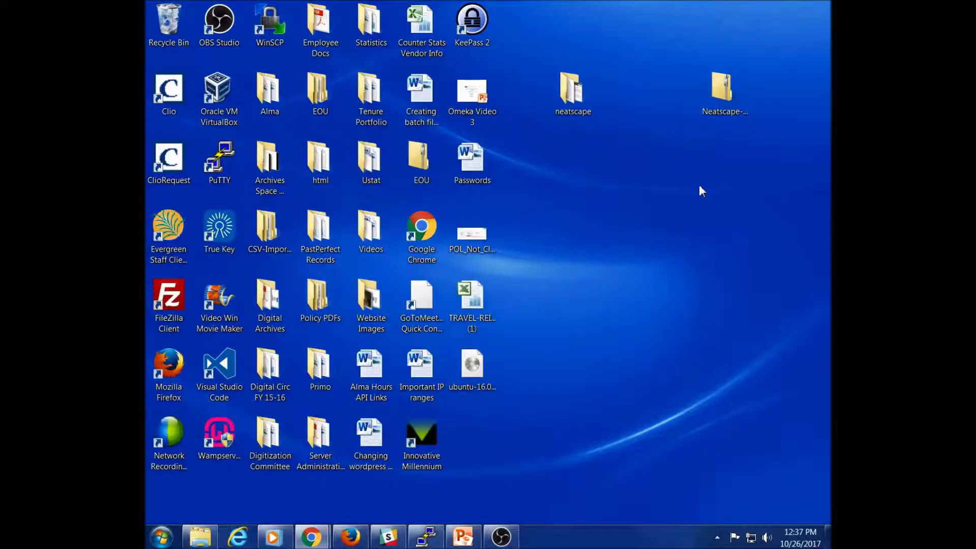
{"action": "double_click", "coordinate": [163, 297]}
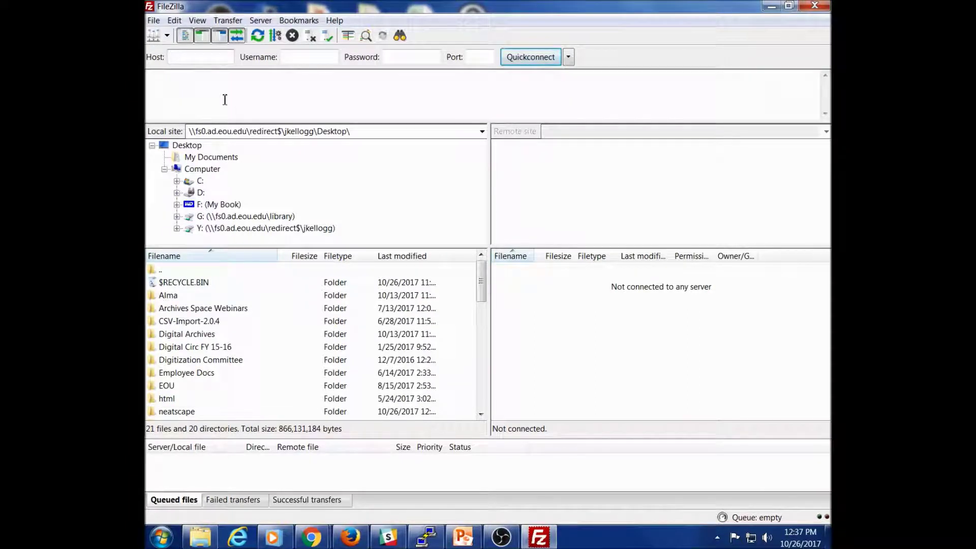
{"action": "type", "text": "dev2.library.e"}
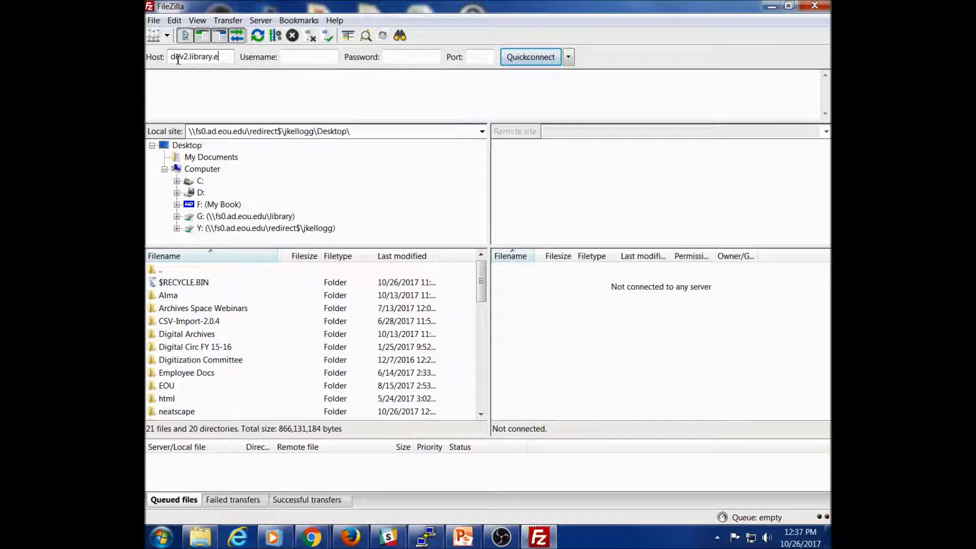
{"action": "type", "text": "ou.edu"}
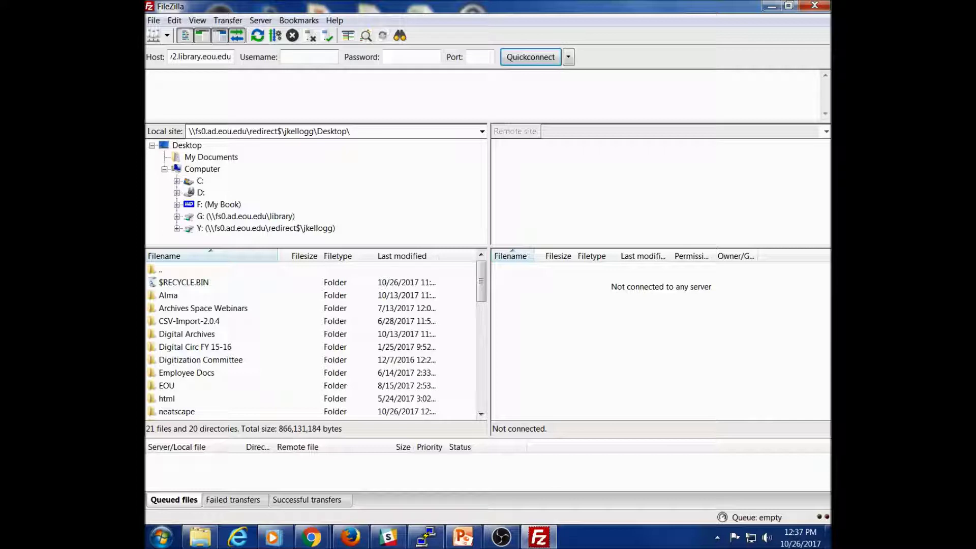
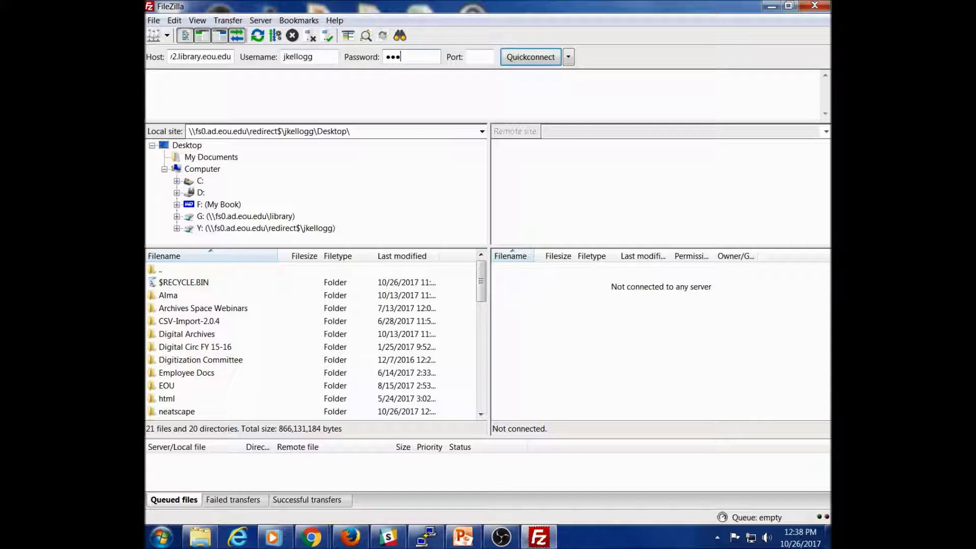
{"action": "type", "text": "•••••••"}
{"action": "type", "text": "22"}
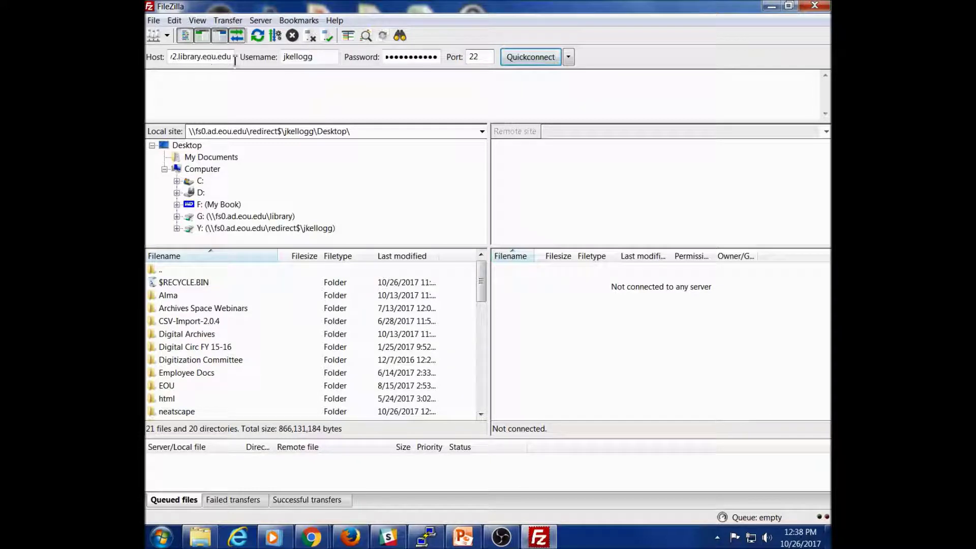
{"action": "left_click", "coordinate": [531, 60]}
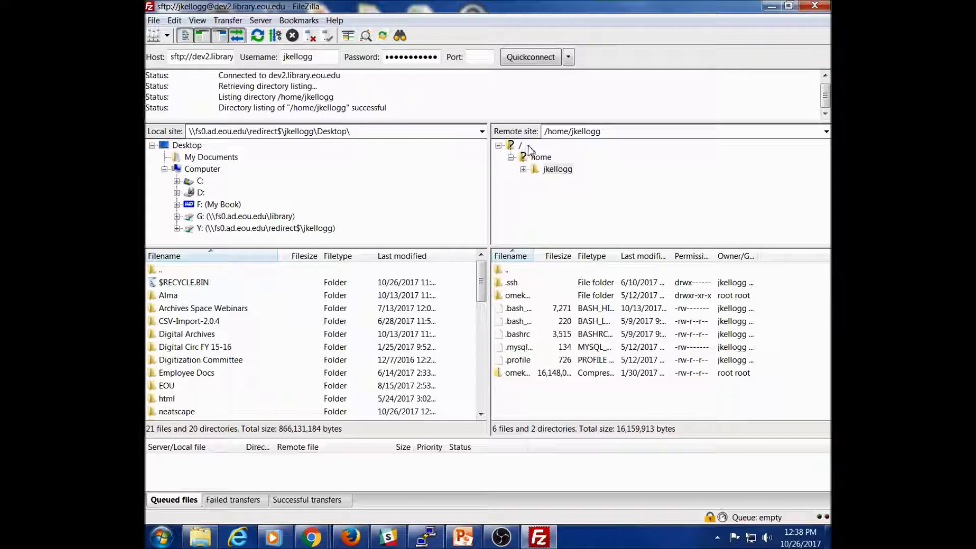
Step: Browse the remote tree from root through /var/www/html/themes into the seasons folder
{"action": "left_click", "coordinate": [517, 147]}
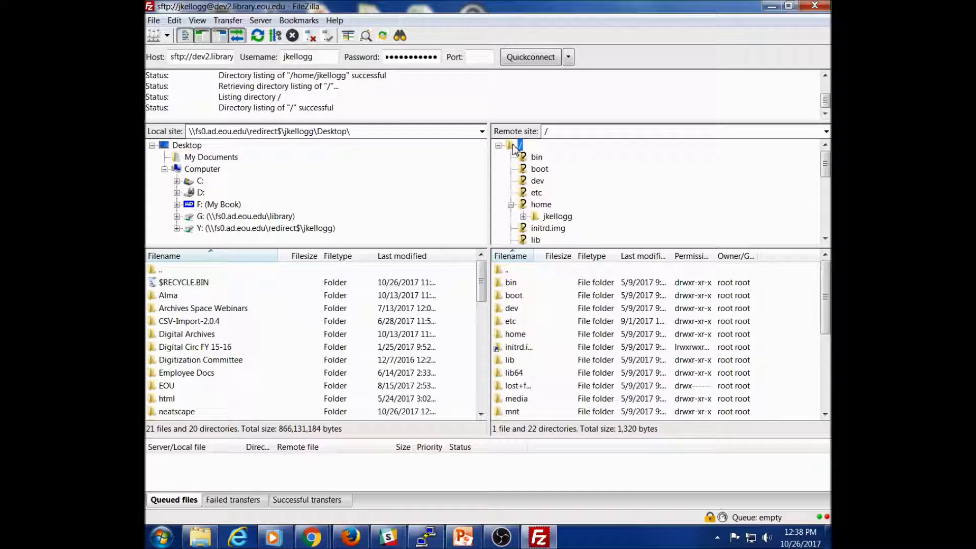
{"action": "scroll", "coordinate": [530, 183], "scroll_direction": "down", "scroll_amount": 2}
{"action": "scroll", "coordinate": [530, 183], "scroll_direction": "down", "scroll_amount": 4}
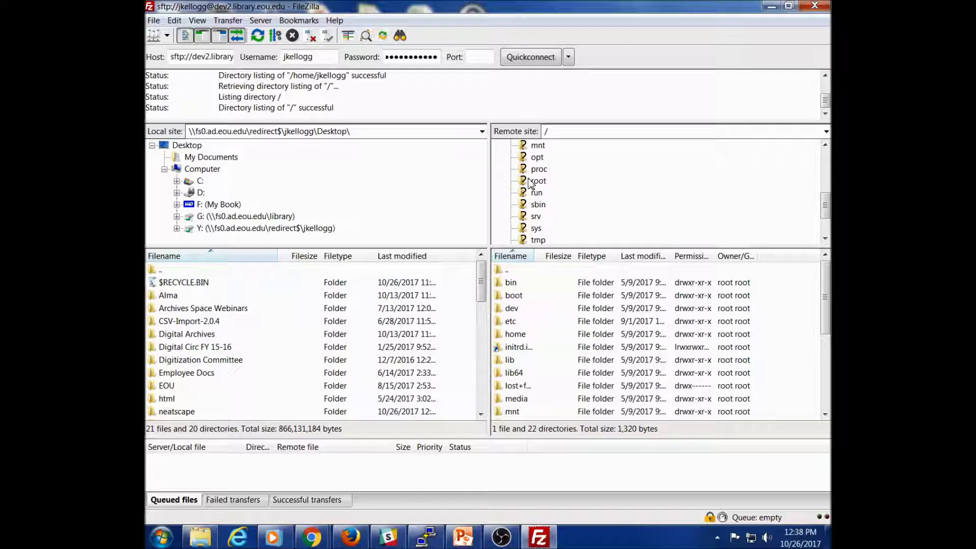
{"action": "left_click", "coordinate": [520, 218]}
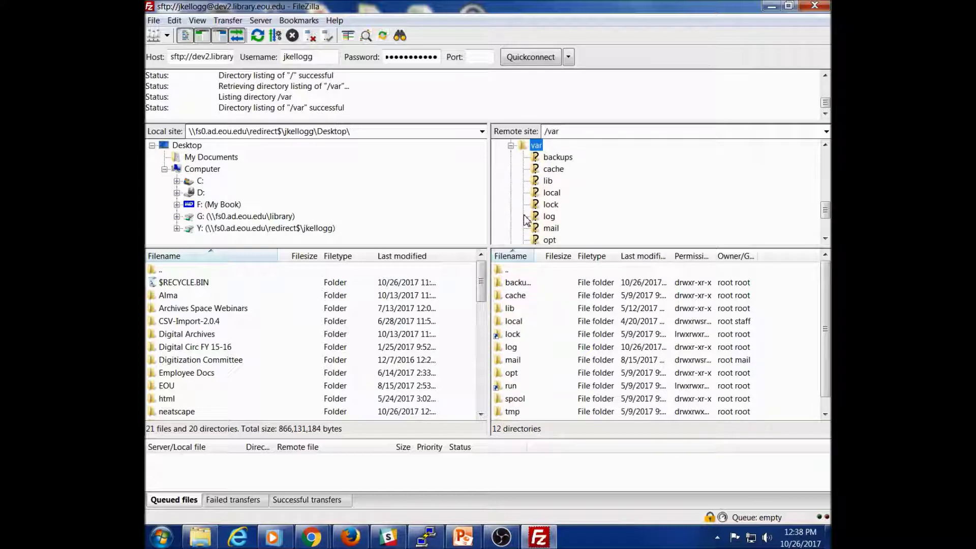
{"action": "scroll", "coordinate": [585, 200], "scroll_direction": "down", "scroll_amount": 2}
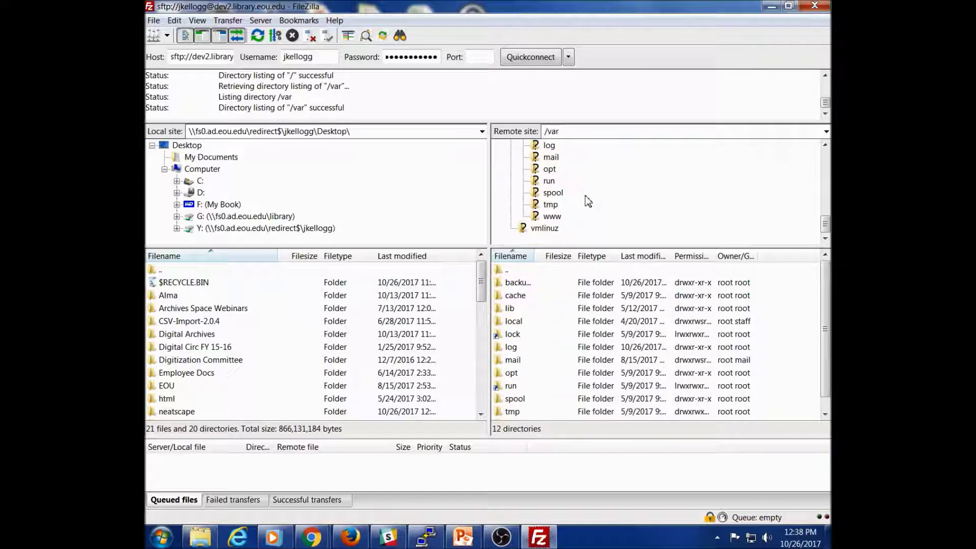
{"action": "left_click", "coordinate": [535, 219]}
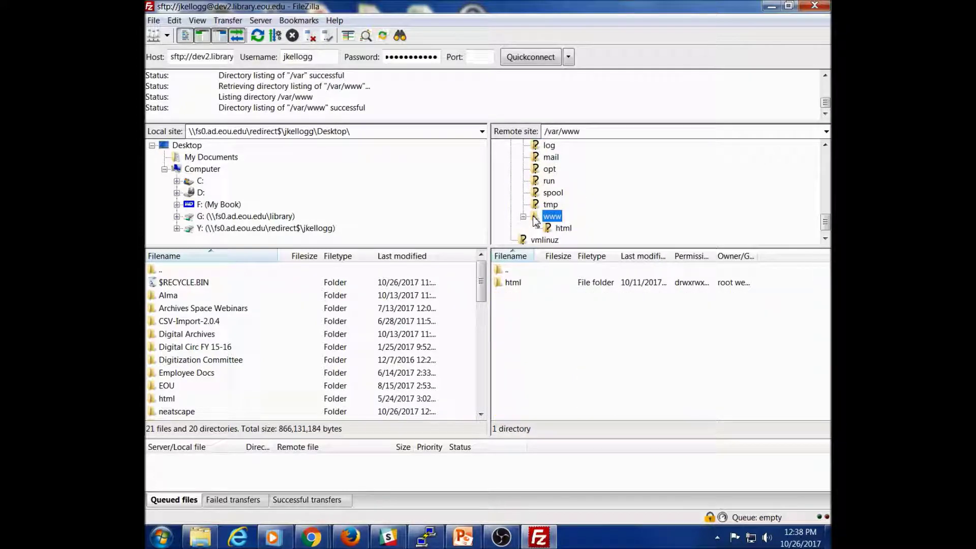
{"action": "left_click", "coordinate": [562, 229]}
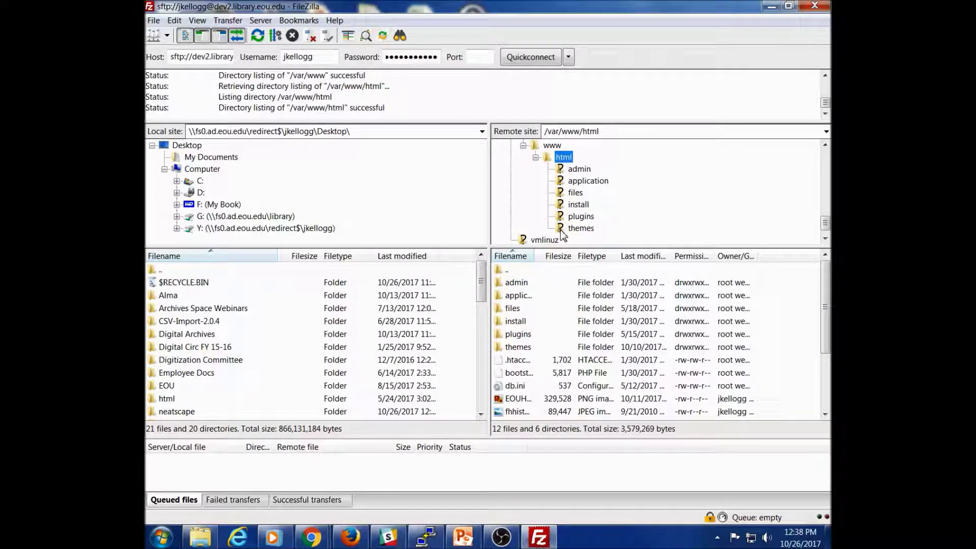
{"action": "left_click", "coordinate": [561, 230]}
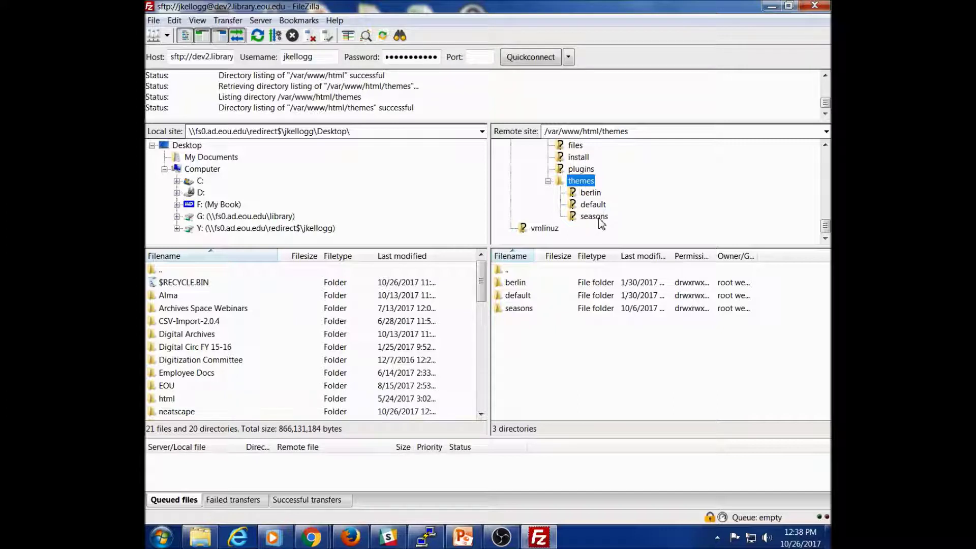
{"action": "left_click", "coordinate": [576, 216]}
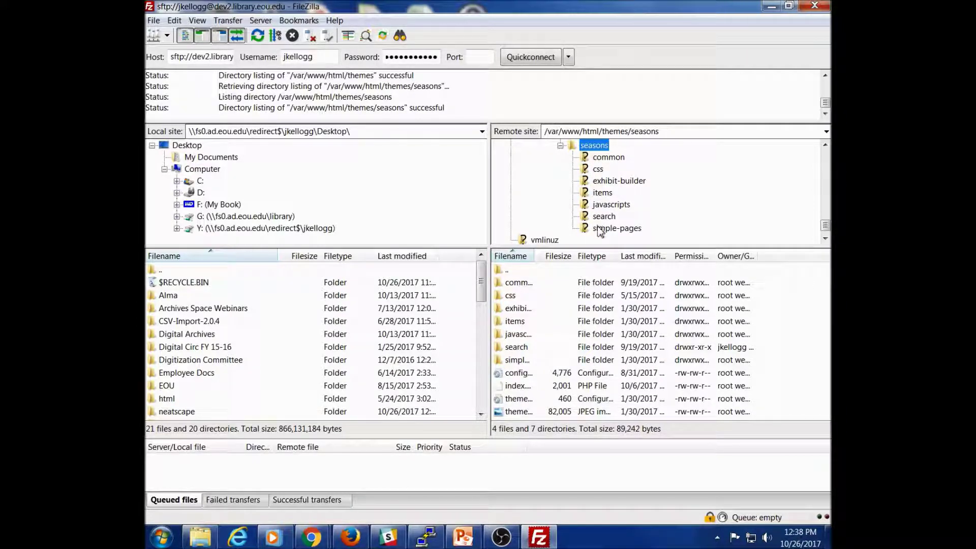
{"action": "scroll", "coordinate": [599, 208], "scroll_direction": "up", "scroll_amount": 2}
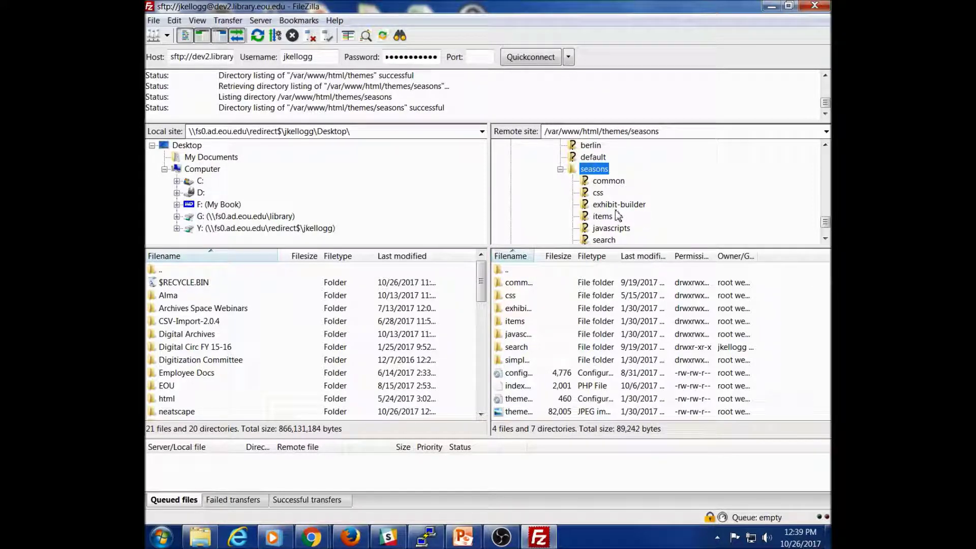
Step: Open the seasons css folder and choose View/Edit on style.css
{"action": "left_click", "coordinate": [590, 194]}
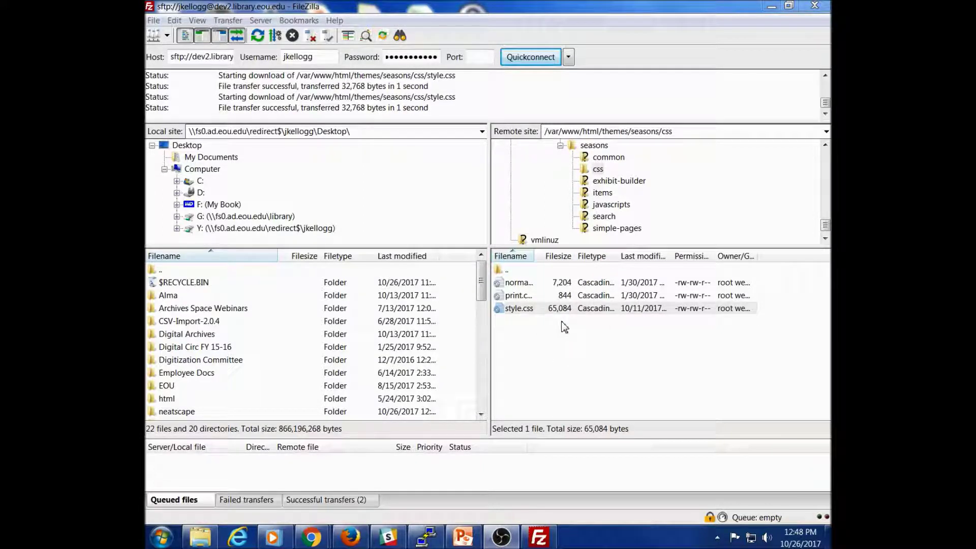
{"action": "right_click", "coordinate": [521, 312]}
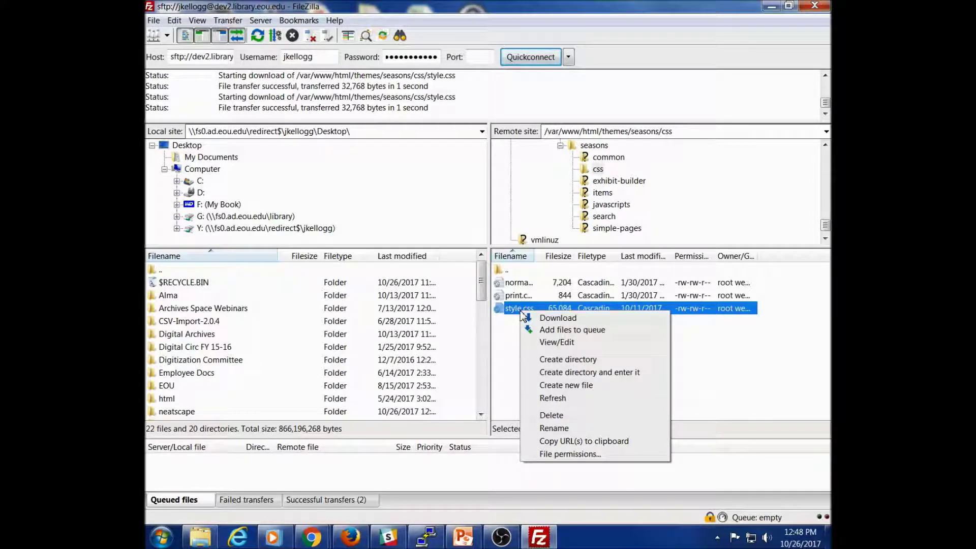
{"action": "left_click", "coordinate": [556, 344]}
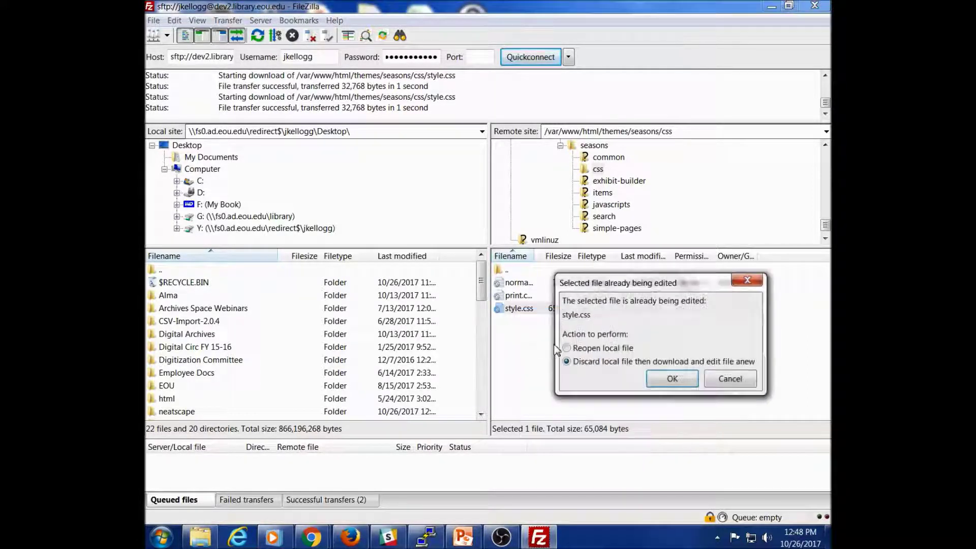
Step: Download style.css fresh, maximize Notepad++ and scroll down to the spring colour rules, then minimize it
{"action": "left_click", "coordinate": [672, 380]}
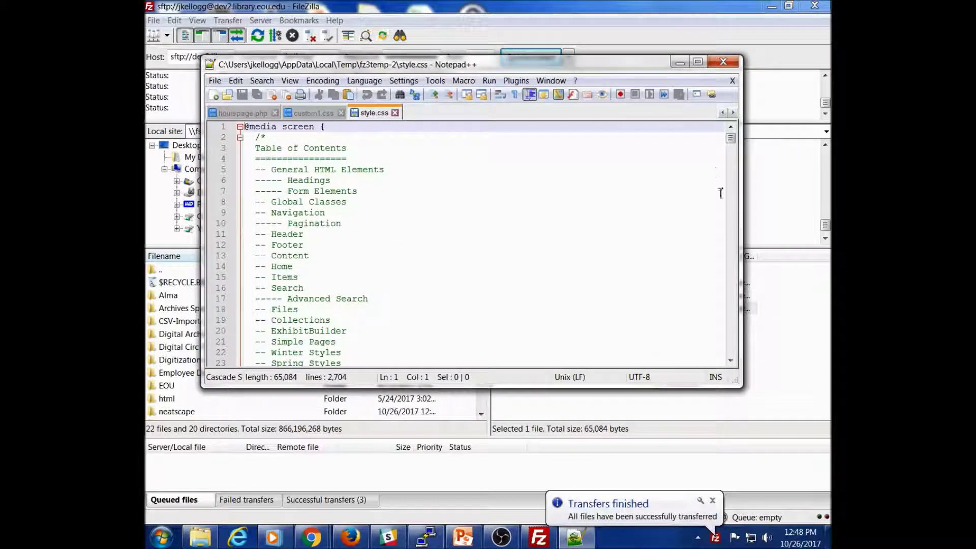
{"action": "left_click", "coordinate": [706, 71]}
{"action": "scroll", "coordinate": [403, 311], "scroll_direction": "down", "scroll_amount": 7}
{"action": "scroll", "coordinate": [304, 333], "scroll_direction": "down", "scroll_amount": 20}
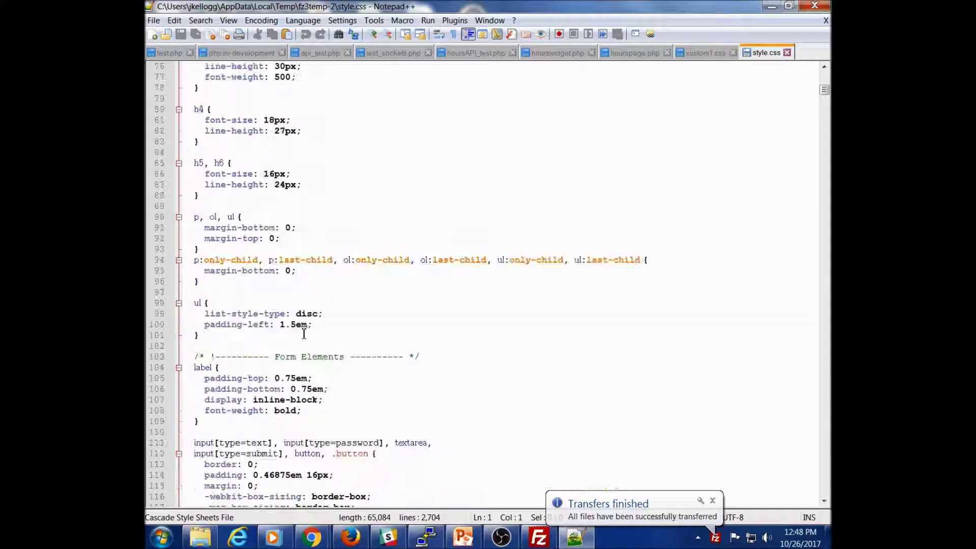
{"action": "scroll", "coordinate": [304, 333], "scroll_direction": "down", "scroll_amount": 20}
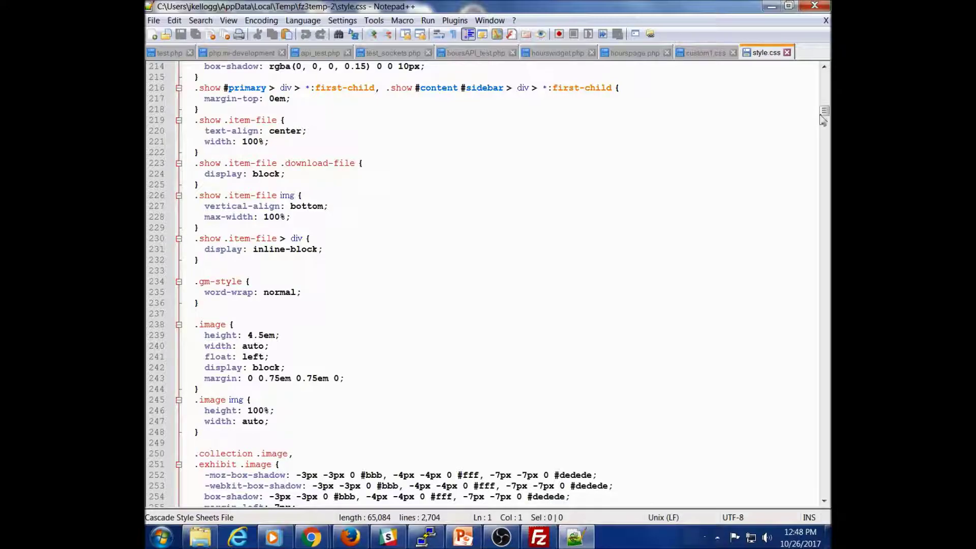
{"action": "left_click_drag", "start_coordinate": [824, 110], "coordinate": [827, 326]}
{"action": "scroll", "coordinate": [549, 239], "scroll_direction": "down", "scroll_amount": 4}
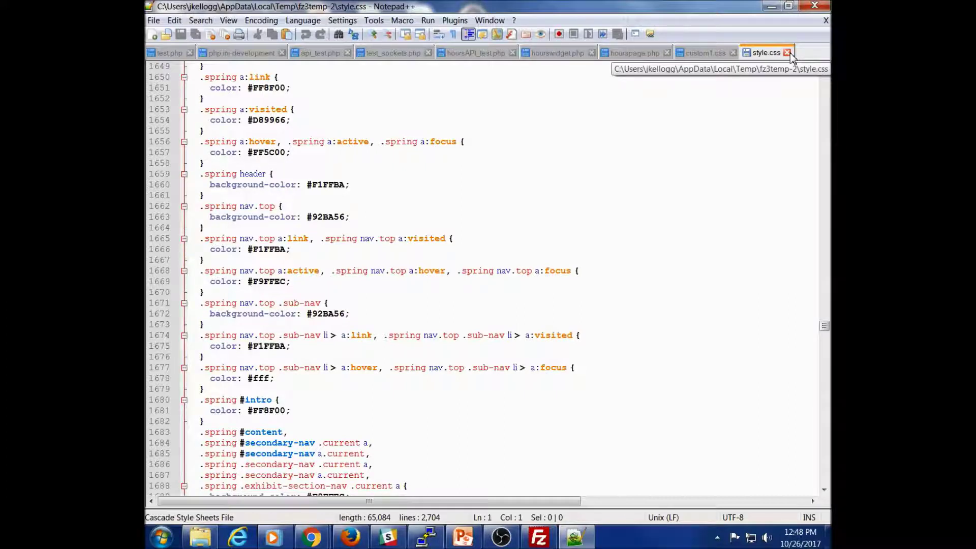
{"action": "left_click", "coordinate": [771, 7]}
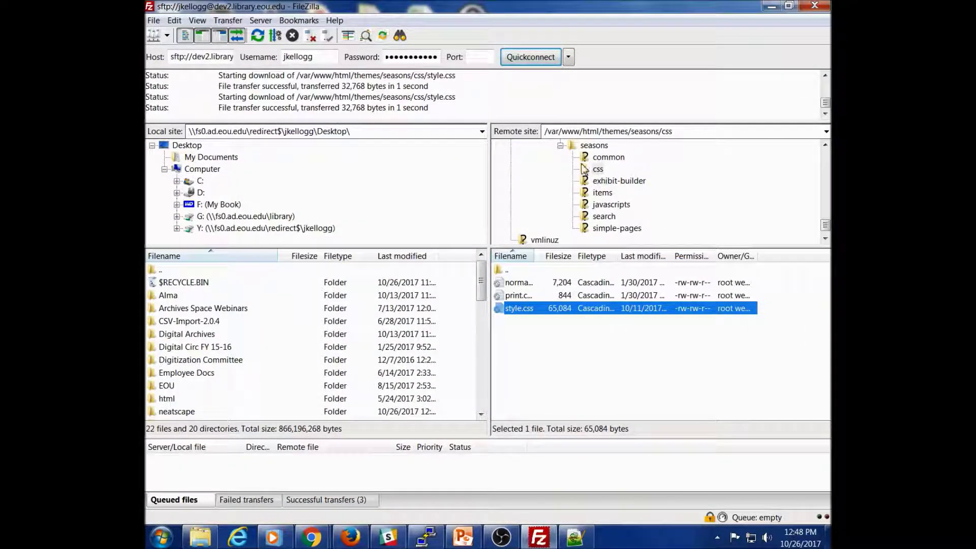
Step: Download the seasons folder to the local Desktop, check it arrived, then close FileZilla despite the editing warning
{"action": "left_click", "coordinate": [591, 146]}
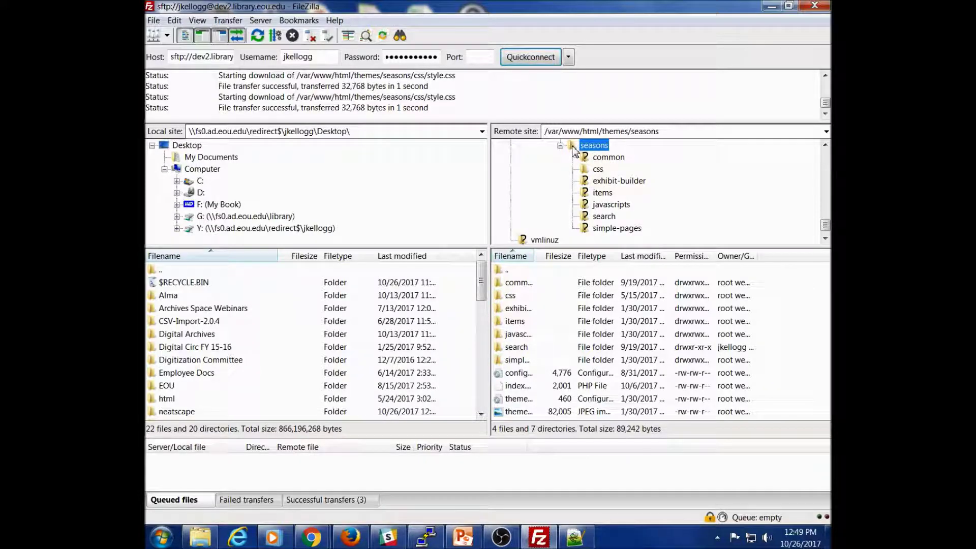
{"action": "left_click_drag", "start_coordinate": [574, 151], "coordinate": [183, 149]}
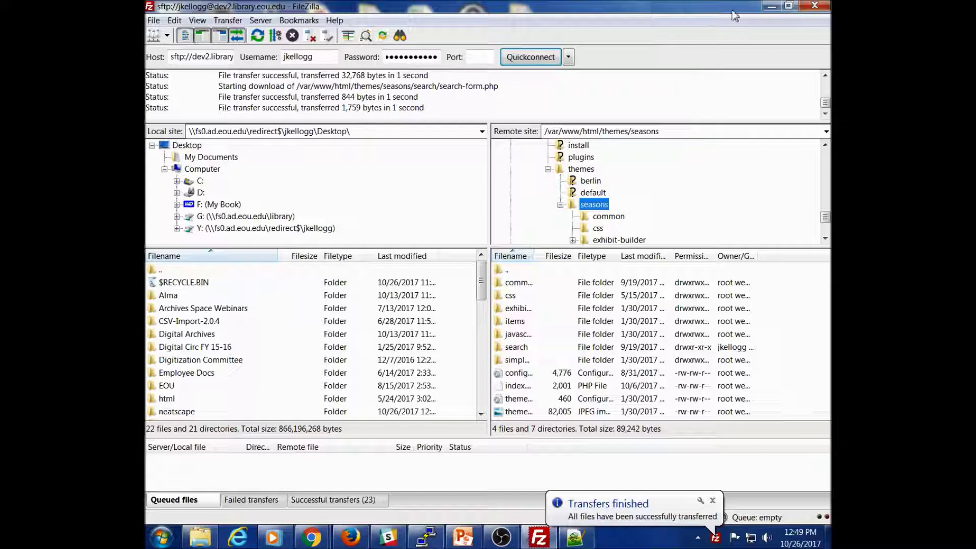
{"action": "left_click", "coordinate": [769, 8]}
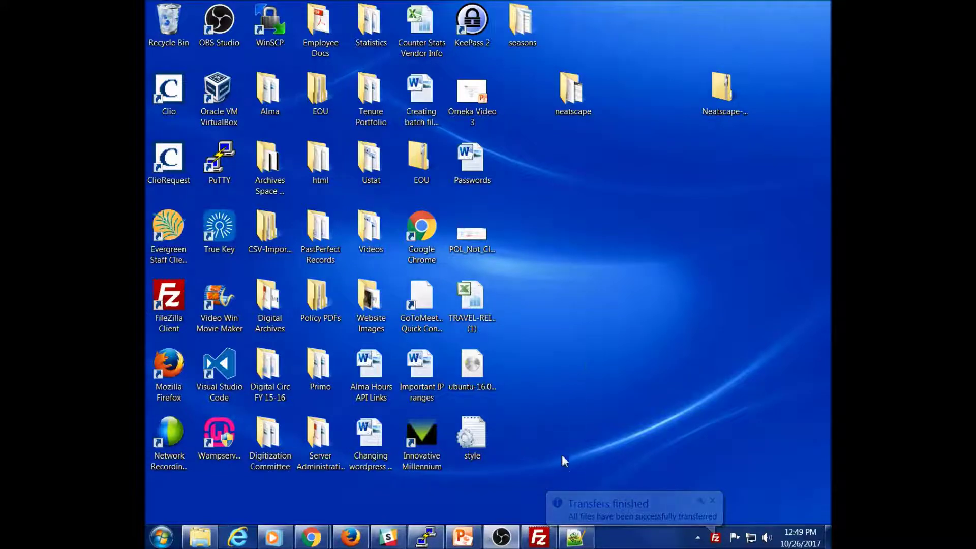
{"action": "left_click", "coordinate": [538, 537]}
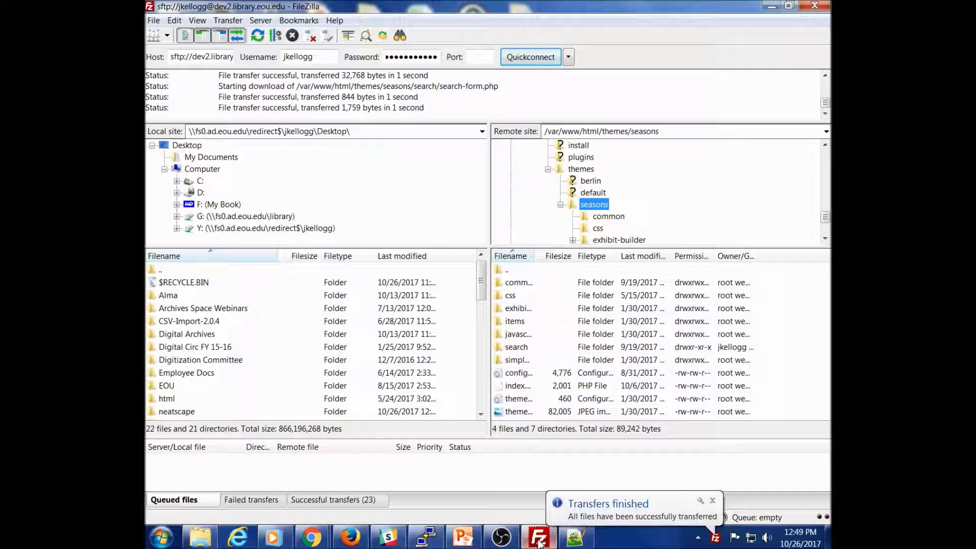
{"action": "left_click", "coordinate": [815, 6]}
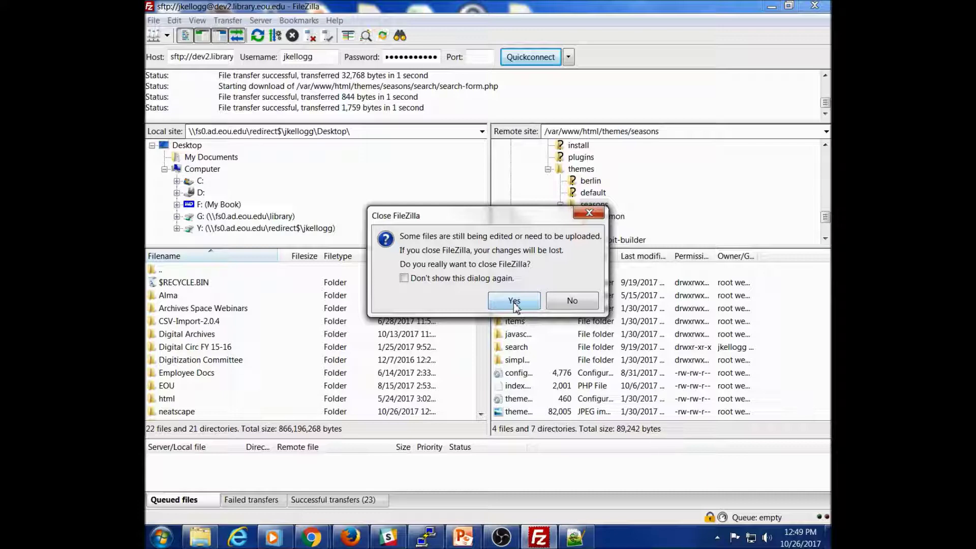
{"action": "left_click", "coordinate": [514, 301]}
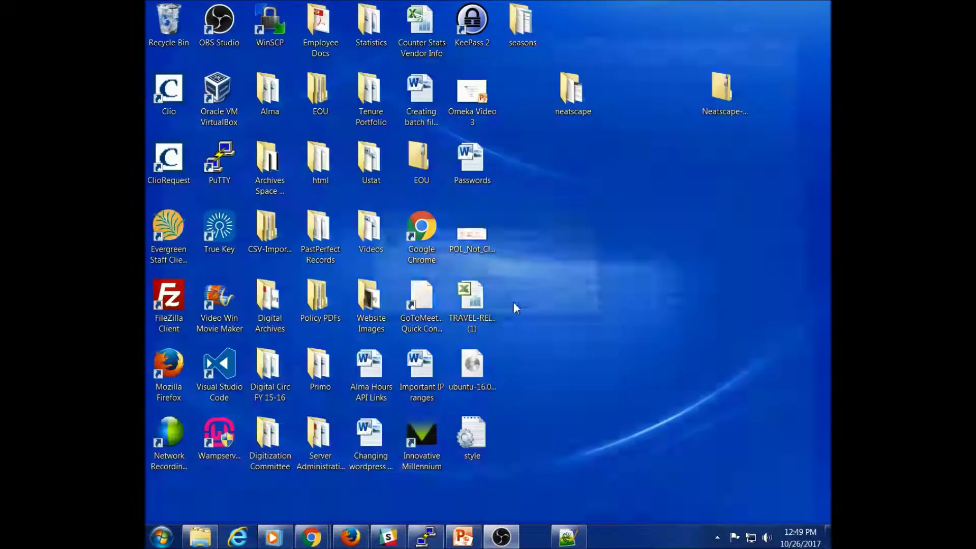
Step: Relaunch FileZilla and quick-connect to archives.library.eou.edu with the admin username and password
{"action": "left_click", "coordinate": [169, 303]}
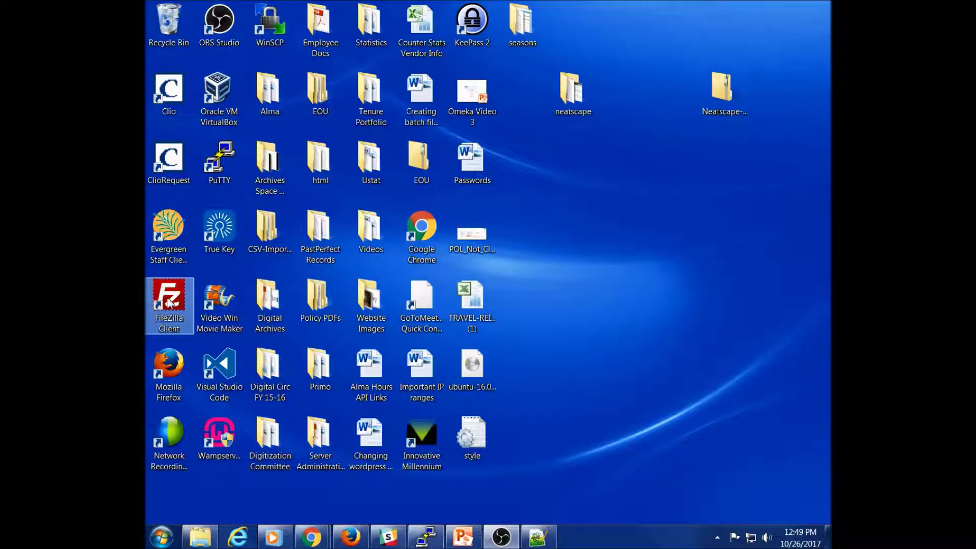
{"action": "double_click", "coordinate": [169, 302]}
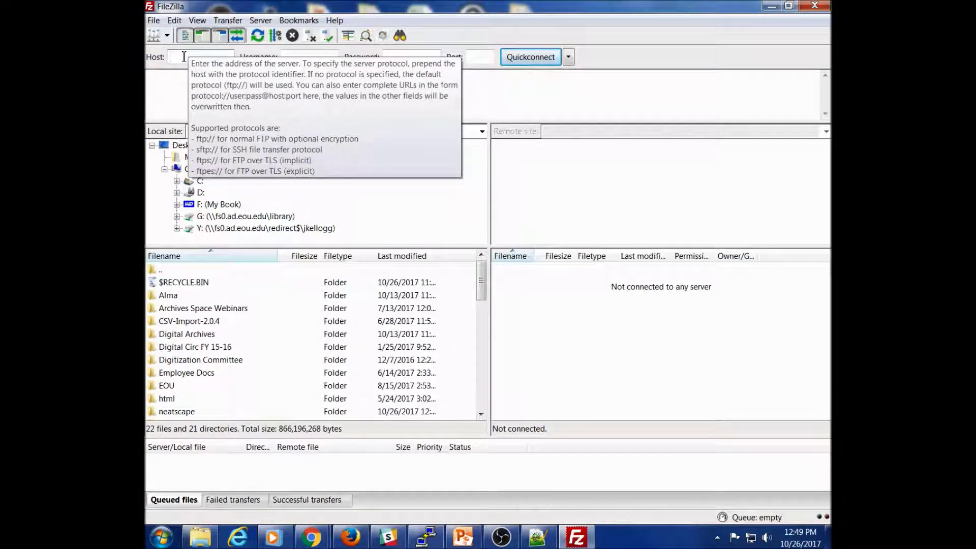
{"action": "type", "text": "dev"}
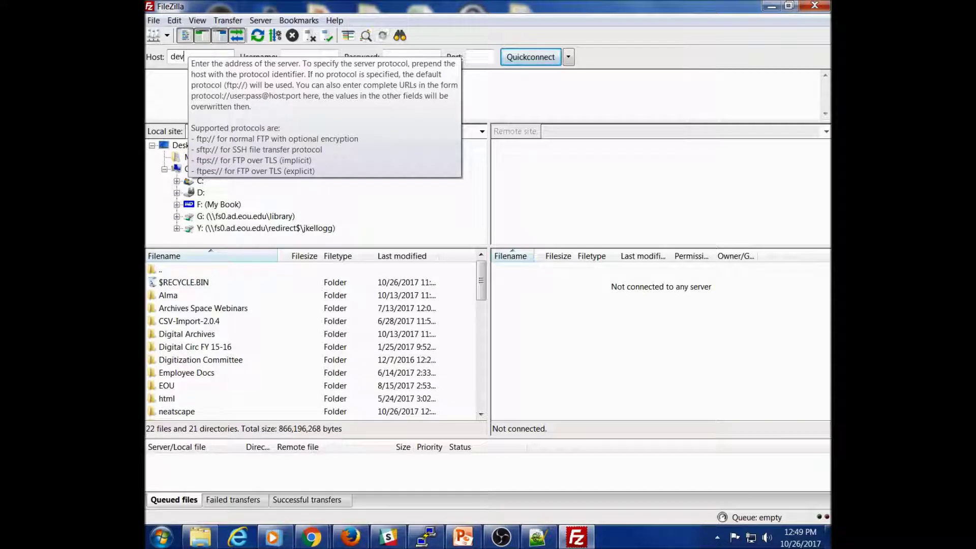
{"action": "key", "text": "BackSpace"}
{"action": "key", "text": "BackSpace"}
{"action": "key", "text": "BackSpace"}
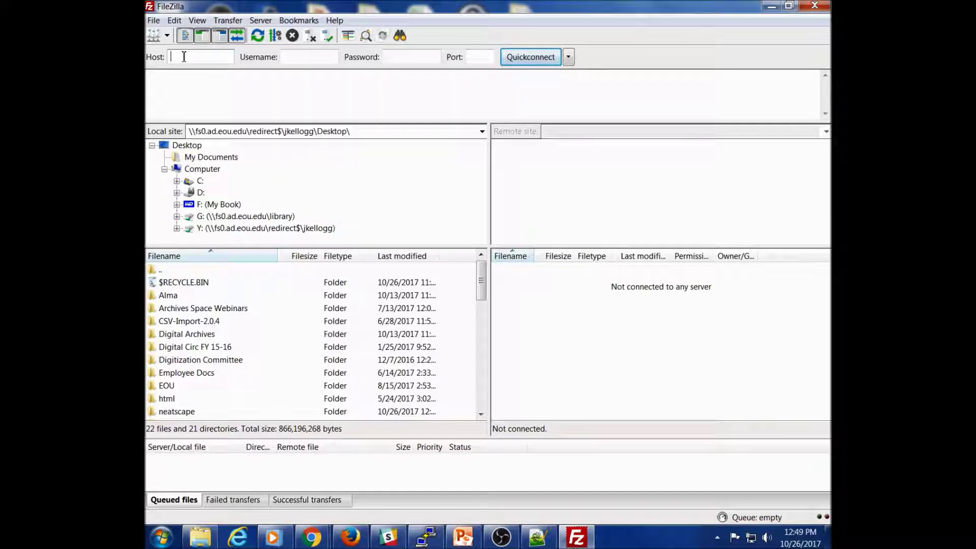
{"action": "type", "text": "archives"}
{"action": "type", "text": ".library.eou.e"}
{"action": "type", "text": "du"}
{"action": "key", "text": "Tab"}
{"action": "type", "text": "libadmin"}
{"action": "key", "text": "Tab"}
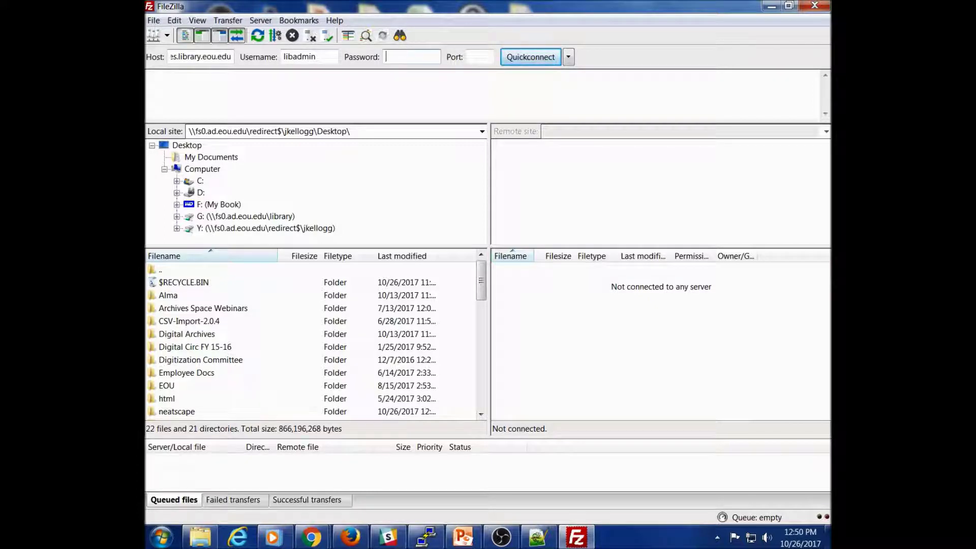
{"action": "type", "text": "•••••••••"}
{"action": "key", "text": "Tab"}
{"action": "type", "text": "2"}
{"action": "key", "text": "Return"}
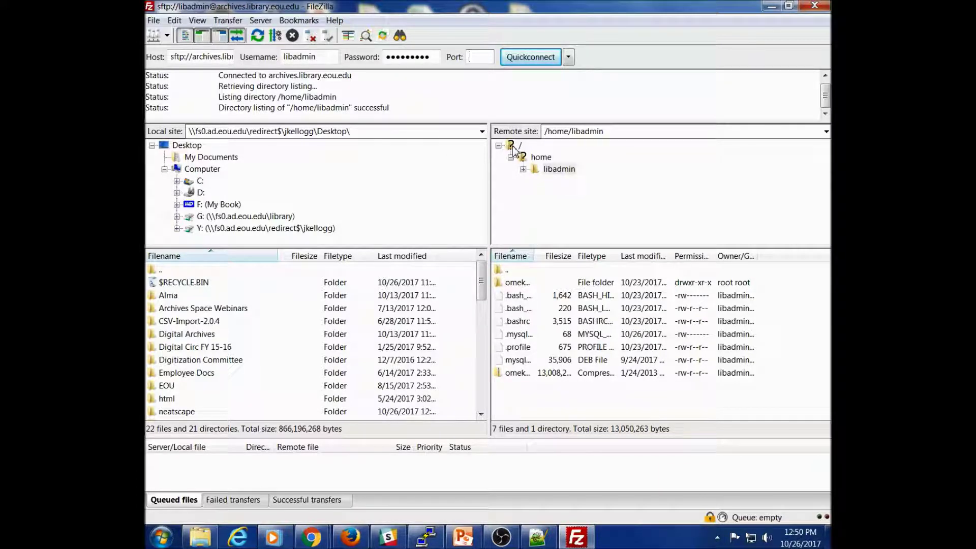
Step: Browse the remote server to the /var/www/html/themes directory
{"action": "double_click", "coordinate": [514, 149]}
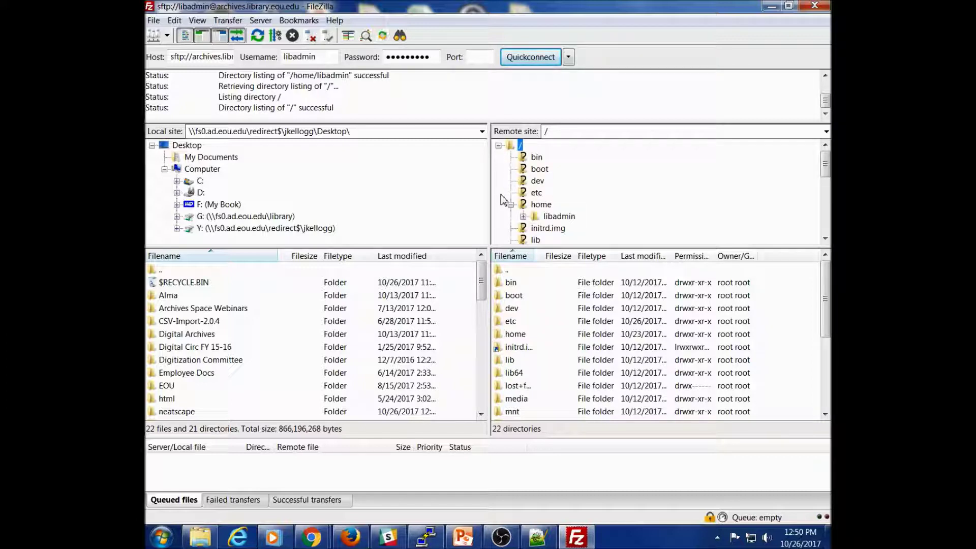
{"action": "scroll", "coordinate": [503, 200], "scroll_direction": "down", "scroll_amount": 5}
{"action": "left_click", "coordinate": [531, 229]}
{"action": "left_click", "coordinate": [538, 218]}
{"action": "left_click", "coordinate": [562, 228]}
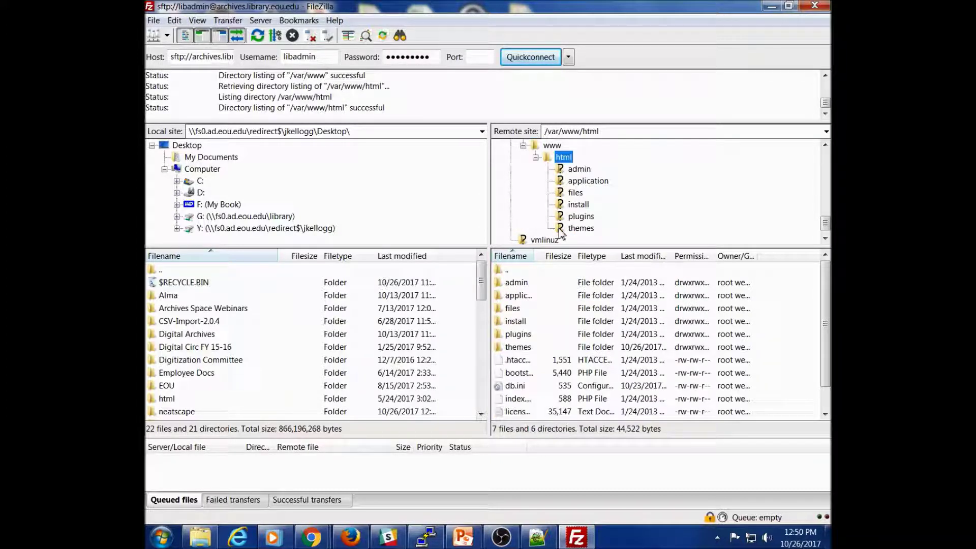
{"action": "left_click", "coordinate": [561, 232]}
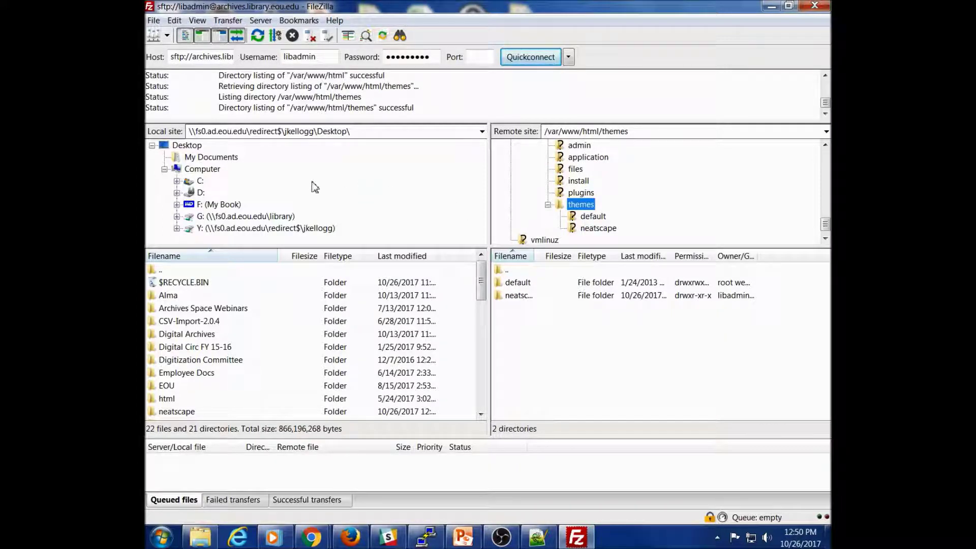
Step: Upload the local seasons folder into the server's themes directory
{"action": "double_click", "coordinate": [190, 145]}
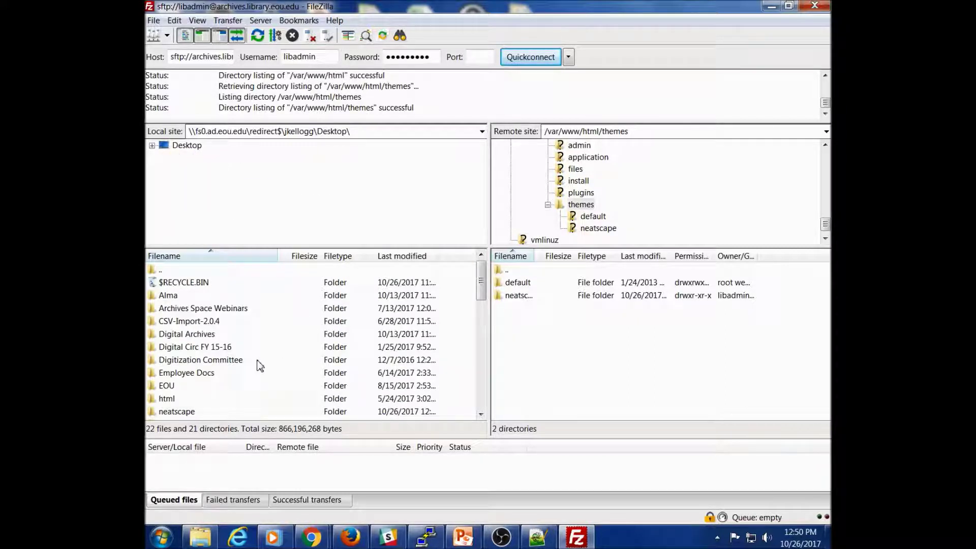
{"action": "left_click_drag", "start_coordinate": [482, 294], "coordinate": [483, 312]}
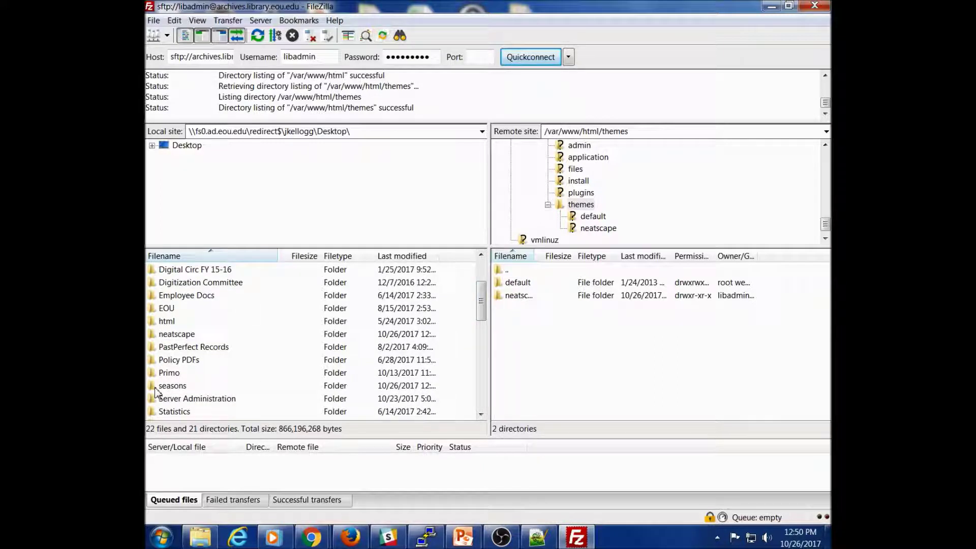
{"action": "left_click_drag", "start_coordinate": [153, 389], "coordinate": [520, 313]}
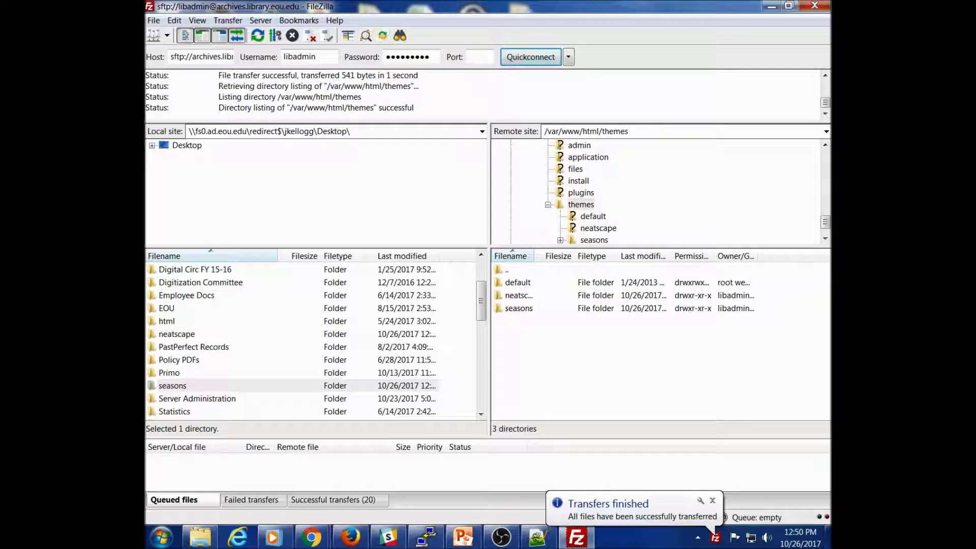
Step: Reload the archives Themes page, choose 'Use this theme' under Seasons, then bring up dev2's Seasons configuration
{"action": "mouse_move", "coordinate": [315, 543]}
{"action": "left_click", "coordinate": [364, 444]}
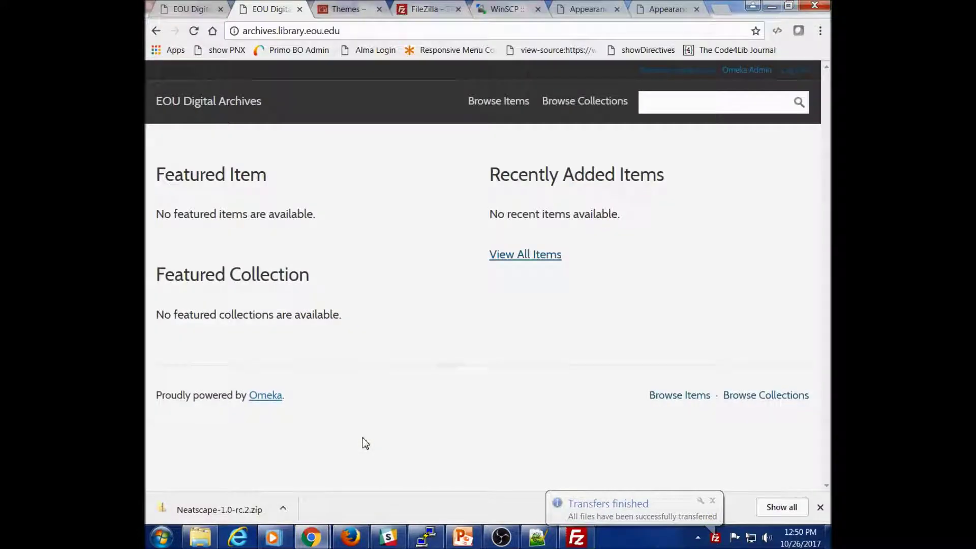
{"action": "left_click", "coordinate": [589, 10]}
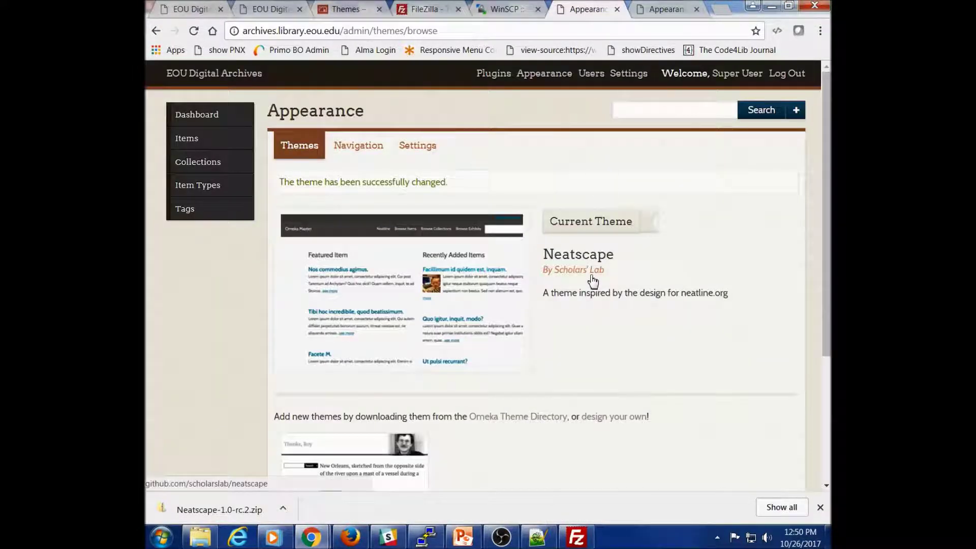
{"action": "scroll", "coordinate": [584, 305], "scroll_direction": "down", "scroll_amount": 4}
{"action": "scroll", "coordinate": [584, 294], "scroll_direction": "up", "scroll_amount": 4}
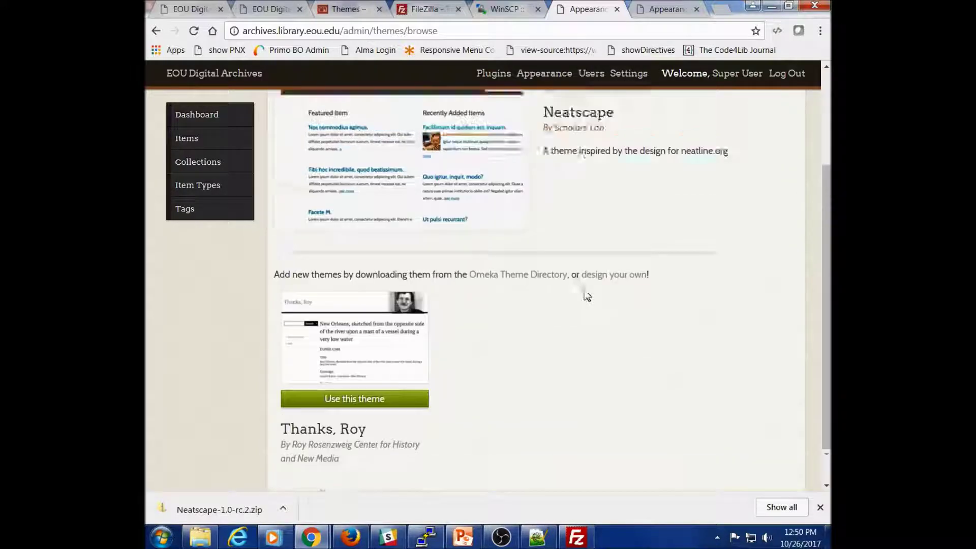
{"action": "left_click", "coordinate": [193, 31]}
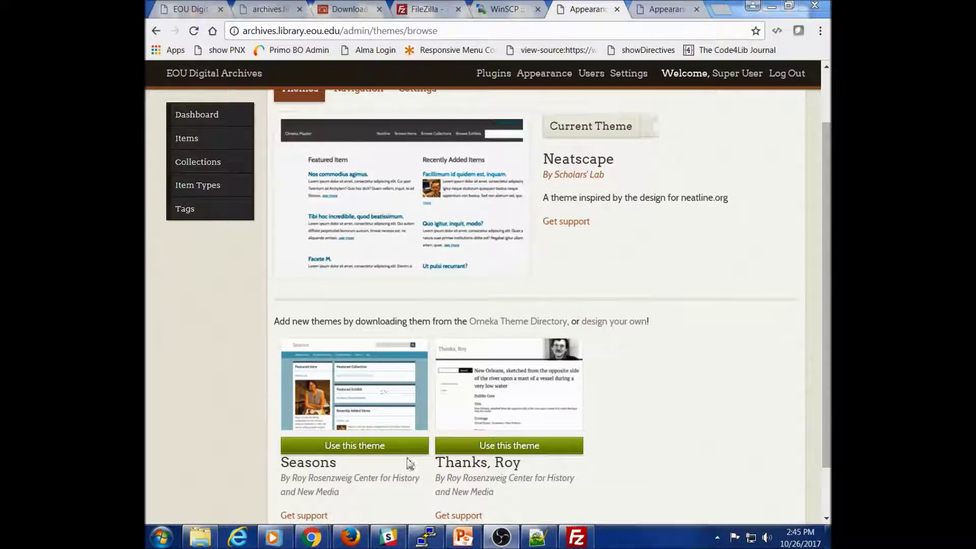
{"action": "left_click", "coordinate": [339, 447]}
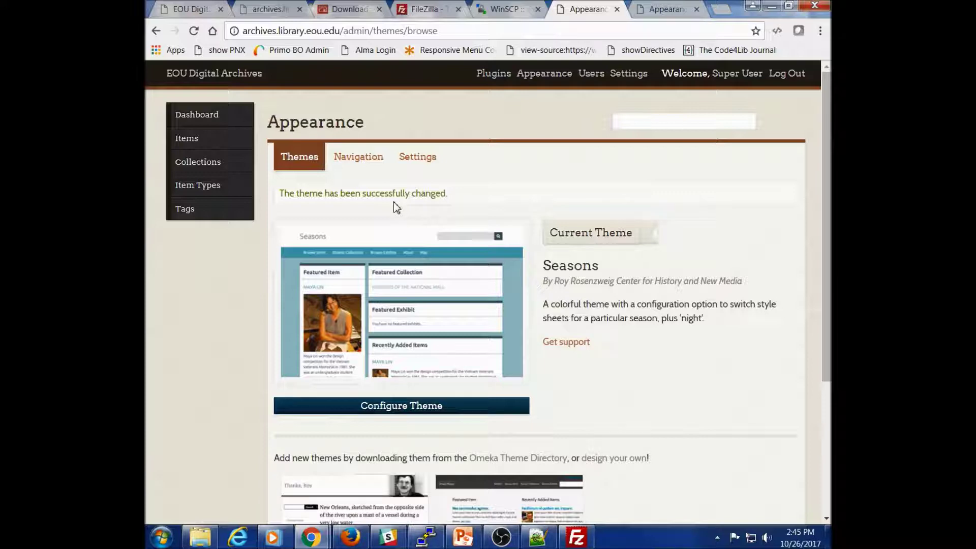
{"action": "left_click", "coordinate": [666, 10]}
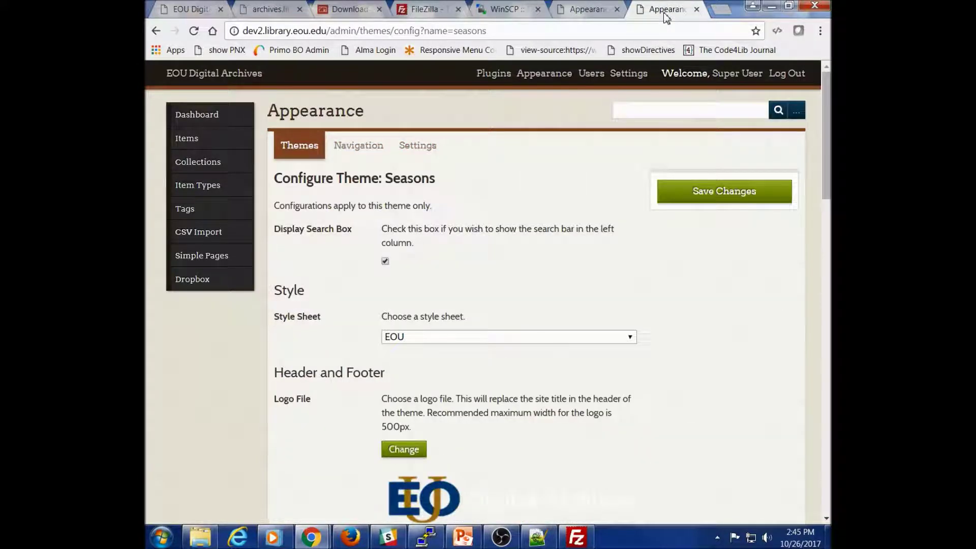
Step: Load the live archives homepage and scroll through its new Seasons look
{"action": "left_click", "coordinate": [480, 31]}
{"action": "type", "text": "archives"}
{"action": "key", "text": "Return"}
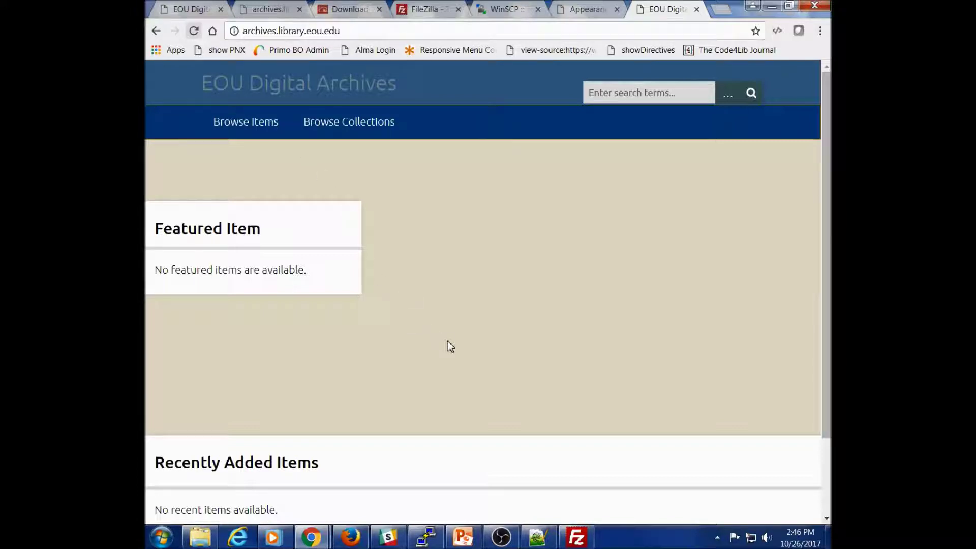
{"action": "scroll", "coordinate": [450, 347], "scroll_direction": "down", "scroll_amount": 1}
{"action": "scroll", "coordinate": [450, 346], "scroll_direction": "down", "scroll_amount": 1}
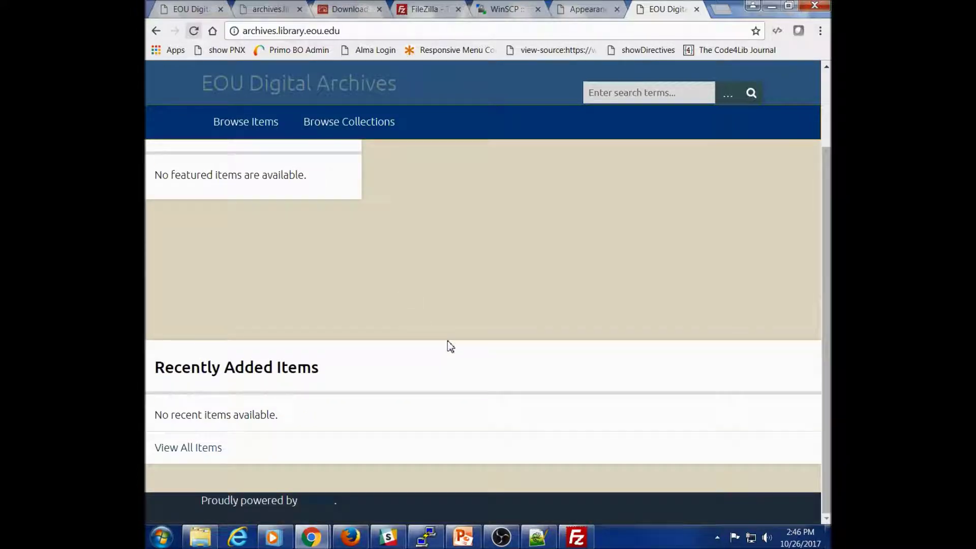
{"action": "scroll", "coordinate": [451, 346], "scroll_direction": "up", "scroll_amount": 2}
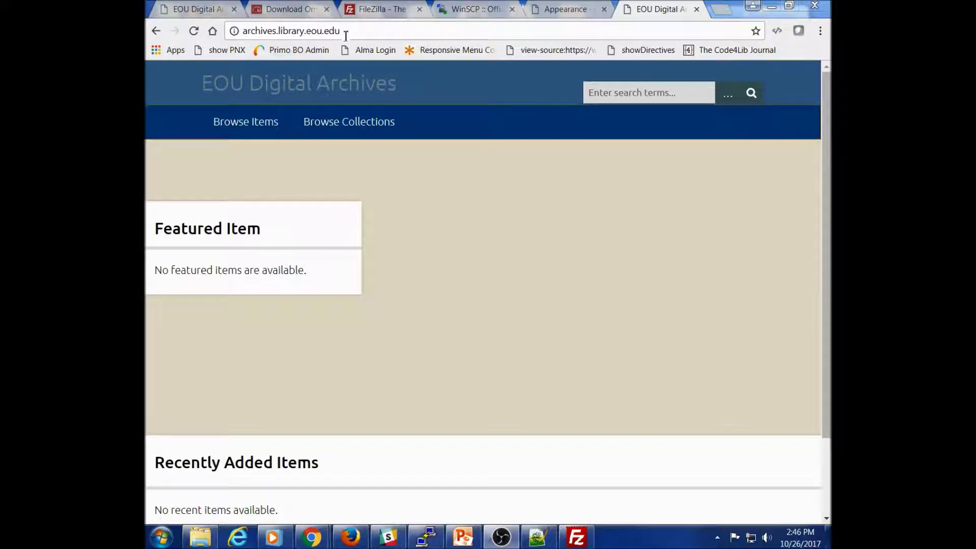
Step: Compare it with dev2's public homepage, then return to the archives Themes admin page
{"action": "left_click", "coordinate": [203, 9]}
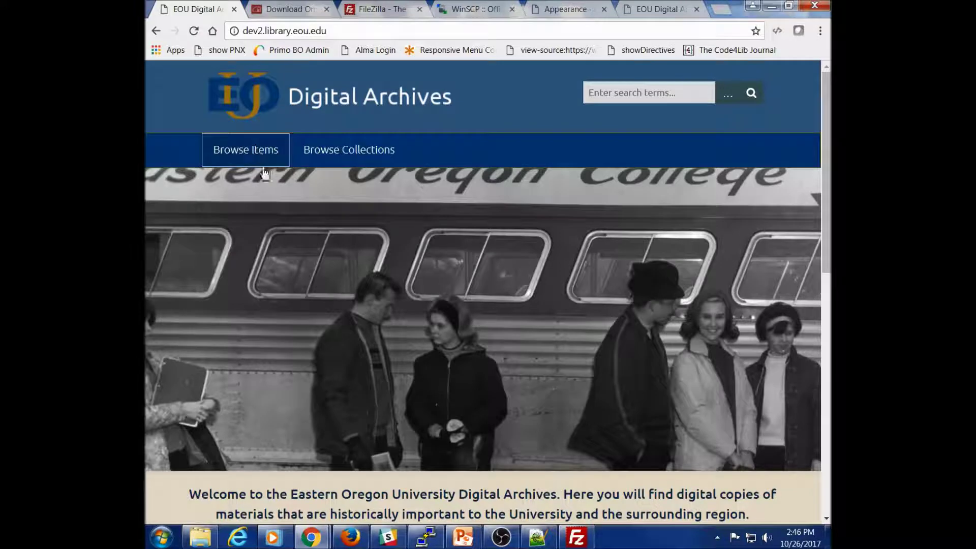
{"action": "scroll", "coordinate": [319, 323], "scroll_direction": "down", "scroll_amount": 3}
{"action": "scroll", "coordinate": [318, 322], "scroll_direction": "up", "scroll_amount": 3}
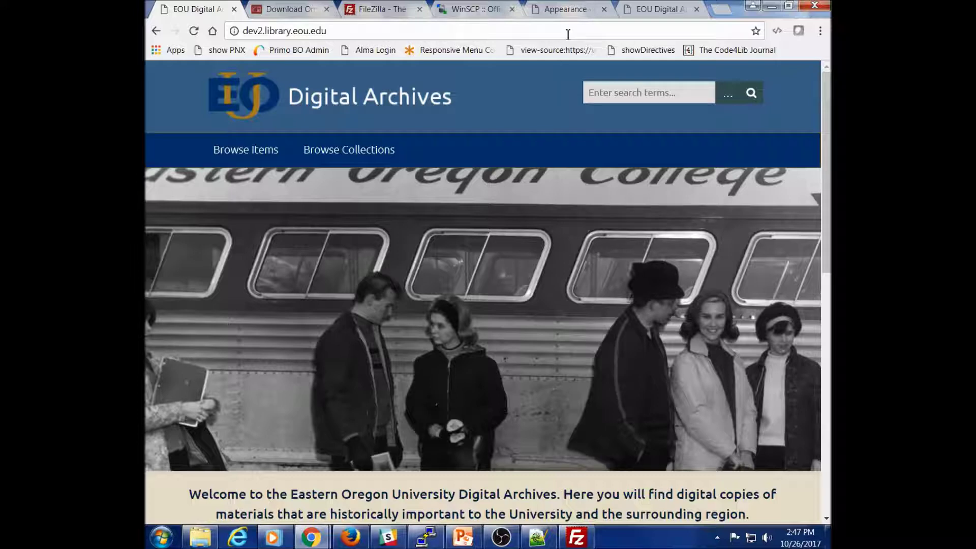
{"action": "left_click", "coordinate": [565, 10]}
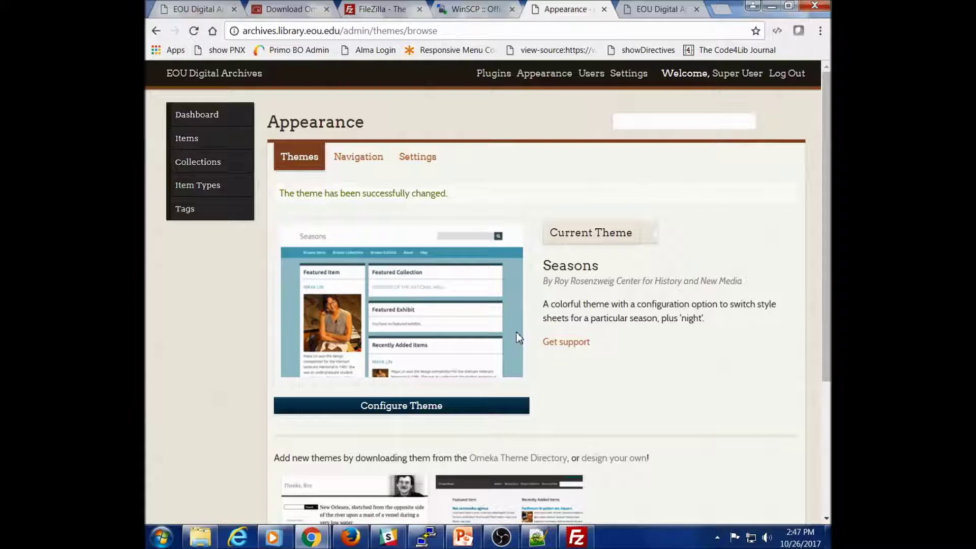
Step: Open Configure Theme for Seasons on archives and scroll through its logo, footer and homepage fields
{"action": "left_click", "coordinate": [450, 410]}
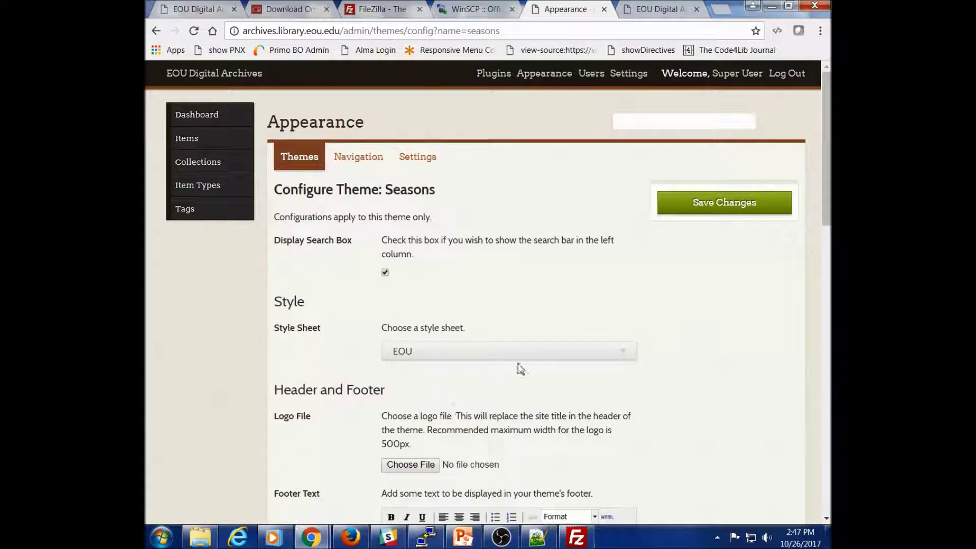
{"action": "scroll", "coordinate": [692, 302], "scroll_direction": "down", "scroll_amount": 1}
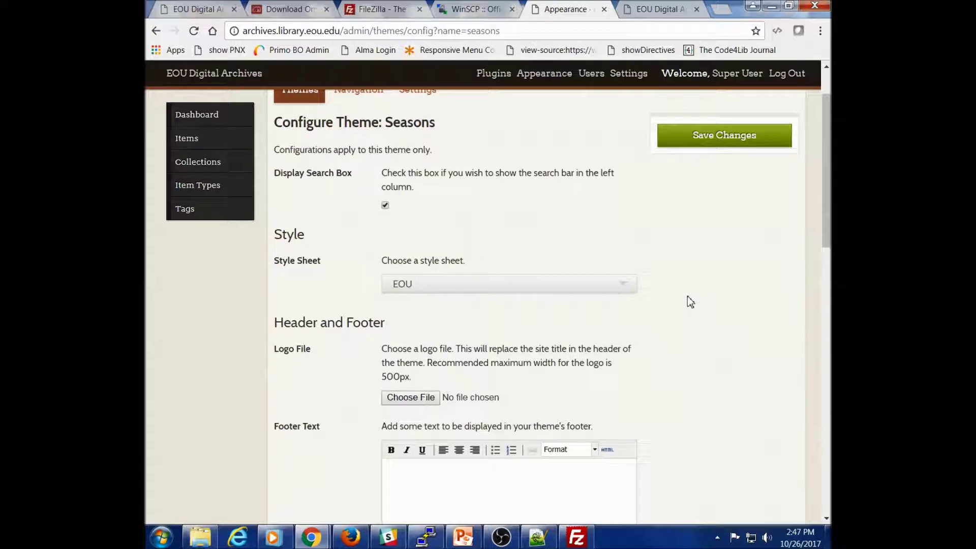
{"action": "scroll", "coordinate": [690, 302], "scroll_direction": "down", "scroll_amount": 1}
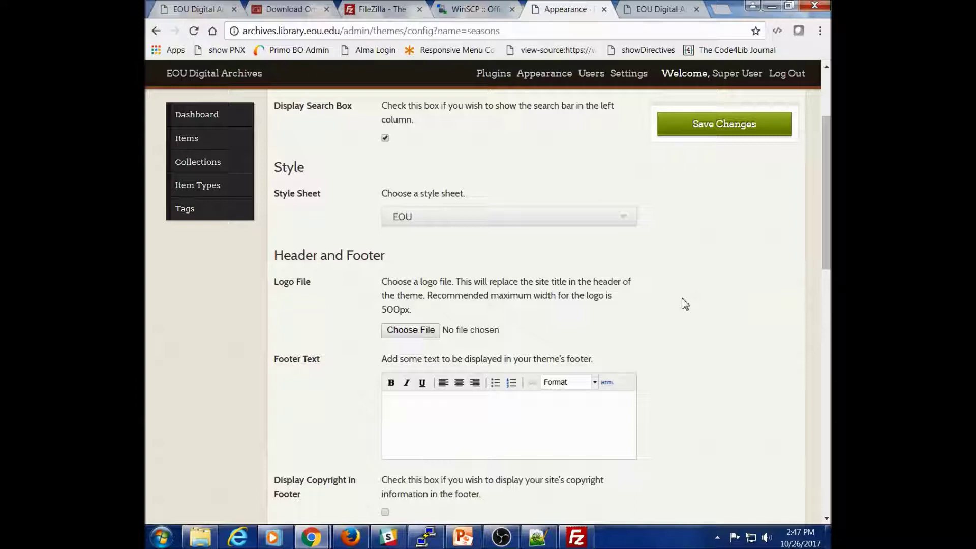
{"action": "scroll", "coordinate": [672, 300], "scroll_direction": "down", "scroll_amount": 4}
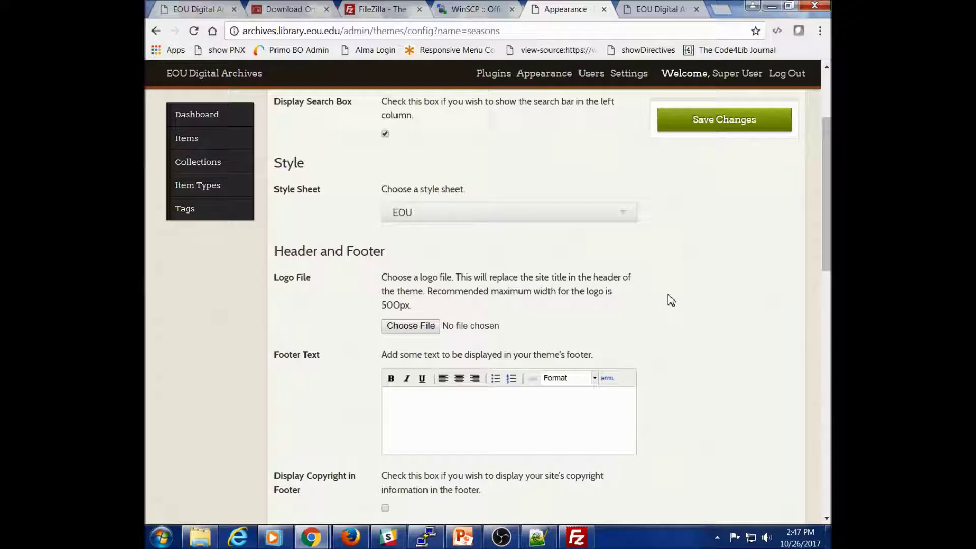
{"action": "scroll", "coordinate": [671, 300], "scroll_direction": "down", "scroll_amount": 2}
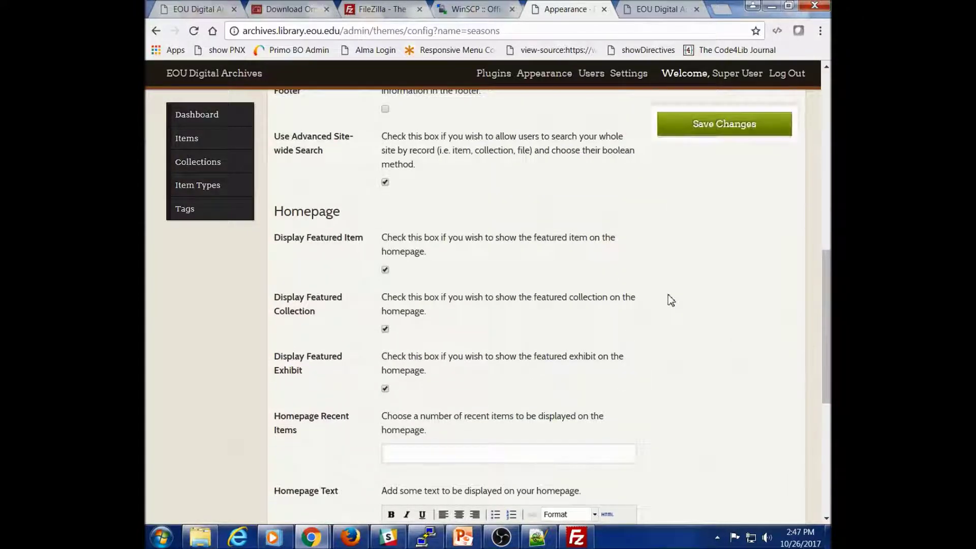
{"action": "scroll", "coordinate": [628, 341], "scroll_direction": "up", "scroll_amount": 4}
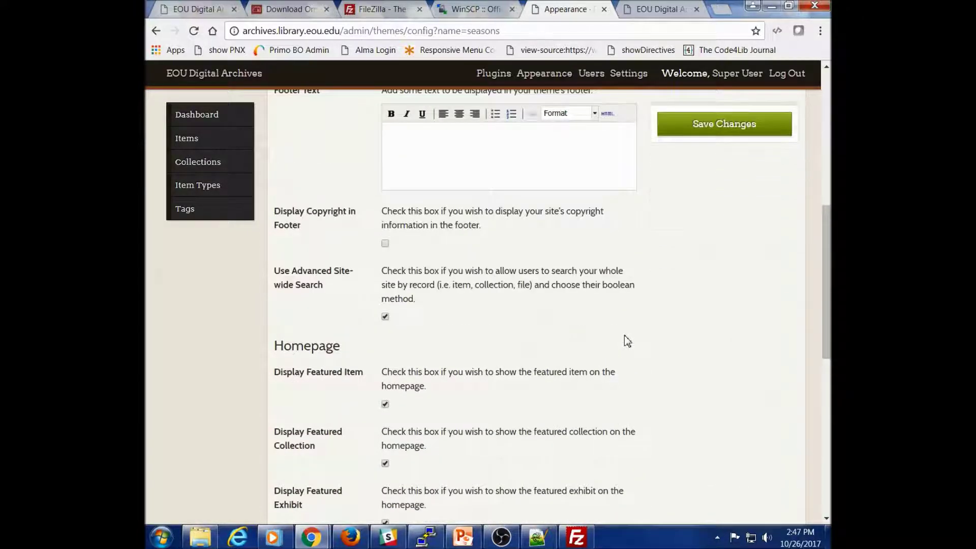
{"action": "scroll", "coordinate": [626, 341], "scroll_direction": "up", "scroll_amount": 4}
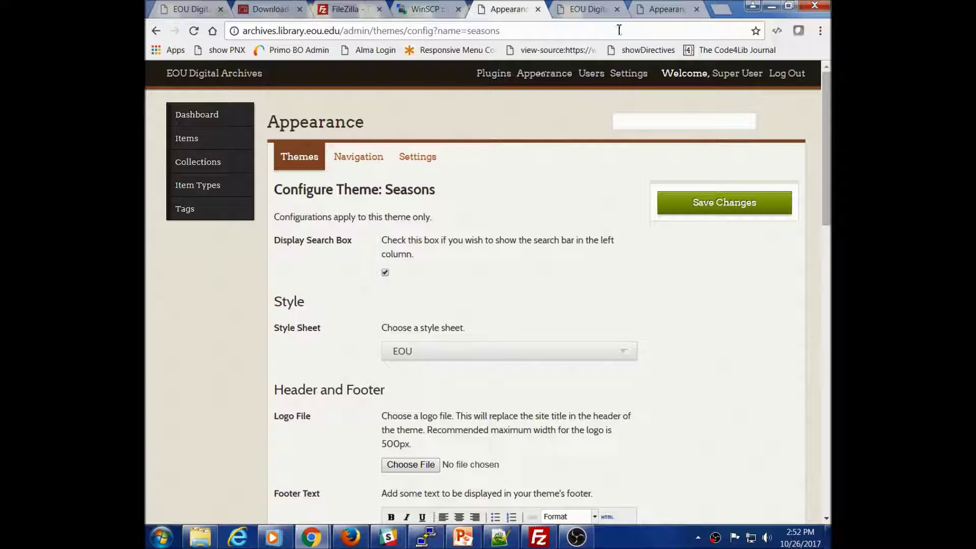
Step: In dev2's Seasons configuration, select and copy the visible Homepage Text
{"action": "left_click", "coordinate": [663, 10]}
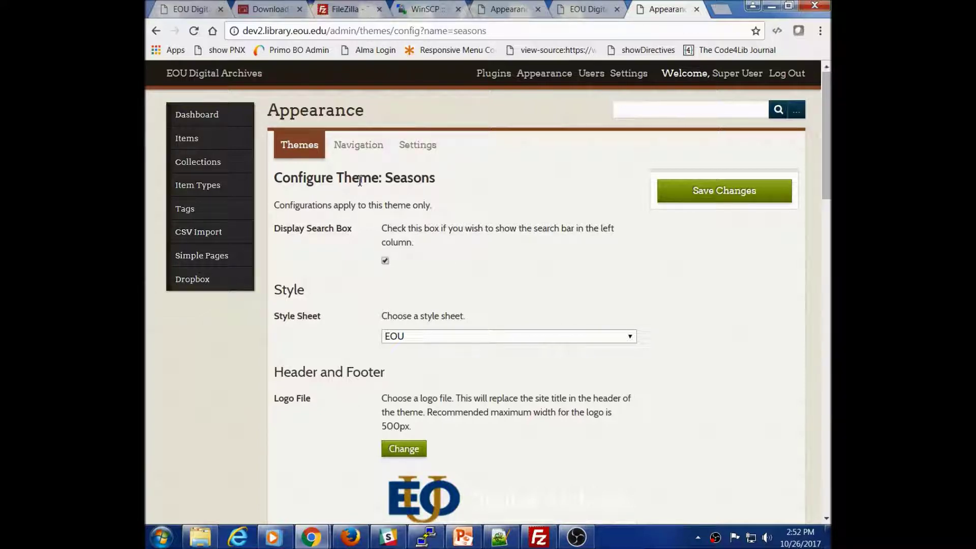
{"action": "scroll", "coordinate": [359, 183], "scroll_direction": "down", "scroll_amount": 1}
{"action": "scroll", "coordinate": [357, 185], "scroll_direction": "up", "scroll_amount": 1}
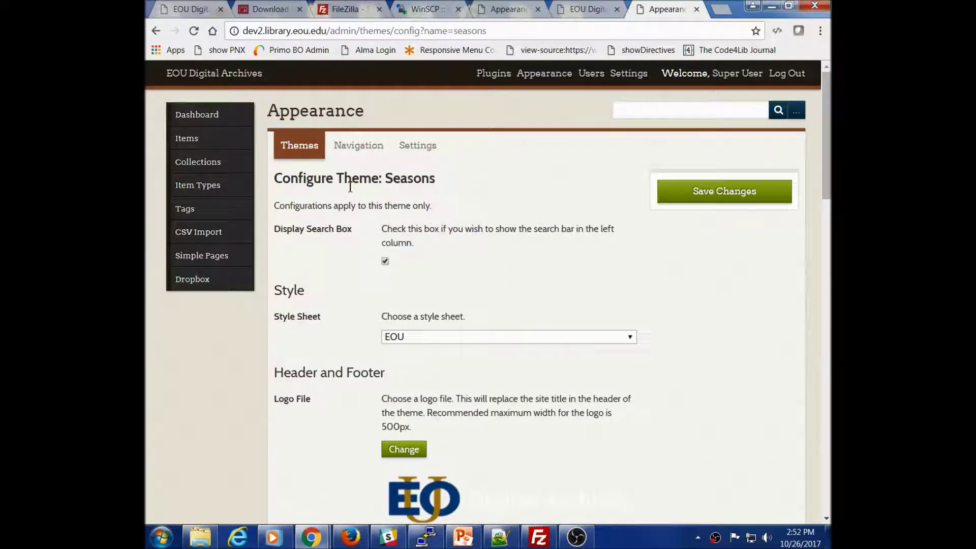
{"action": "scroll", "coordinate": [492, 302], "scroll_direction": "down", "scroll_amount": 1}
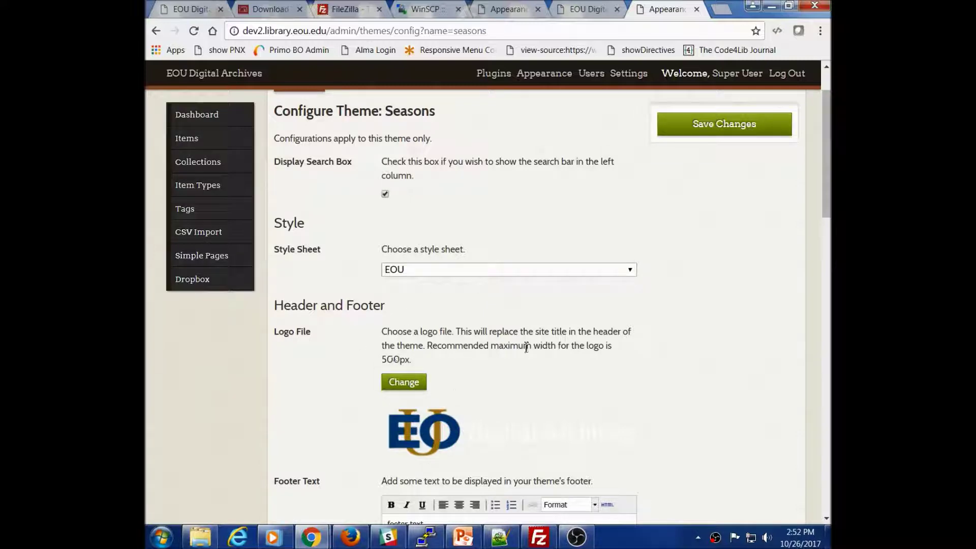
{"action": "scroll", "coordinate": [488, 284], "scroll_direction": "down", "scroll_amount": 3}
{"action": "scroll", "coordinate": [464, 395], "scroll_direction": "down", "scroll_amount": 9}
{"action": "scroll", "coordinate": [508, 399], "scroll_direction": "down", "scroll_amount": 2}
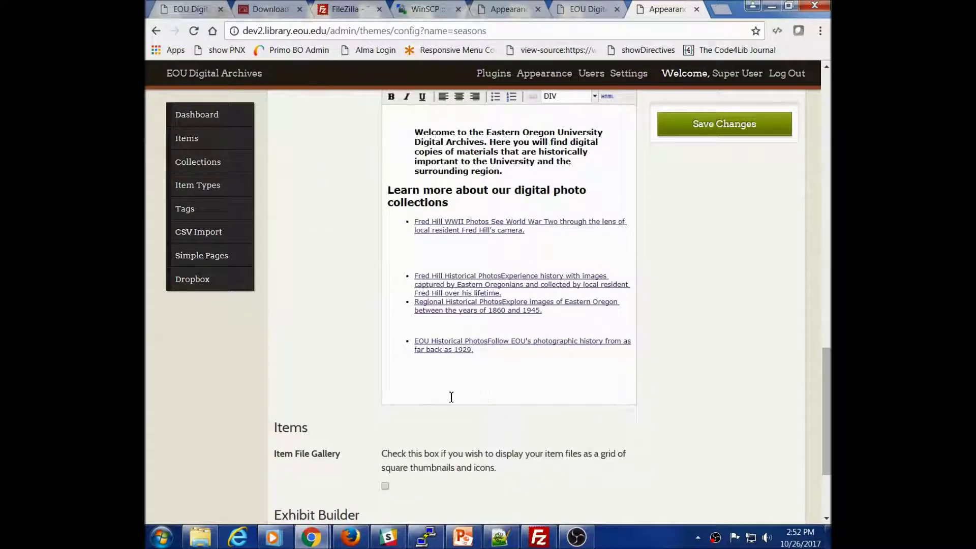
{"action": "left_click_drag", "start_coordinate": [504, 354], "coordinate": [420, 326]}
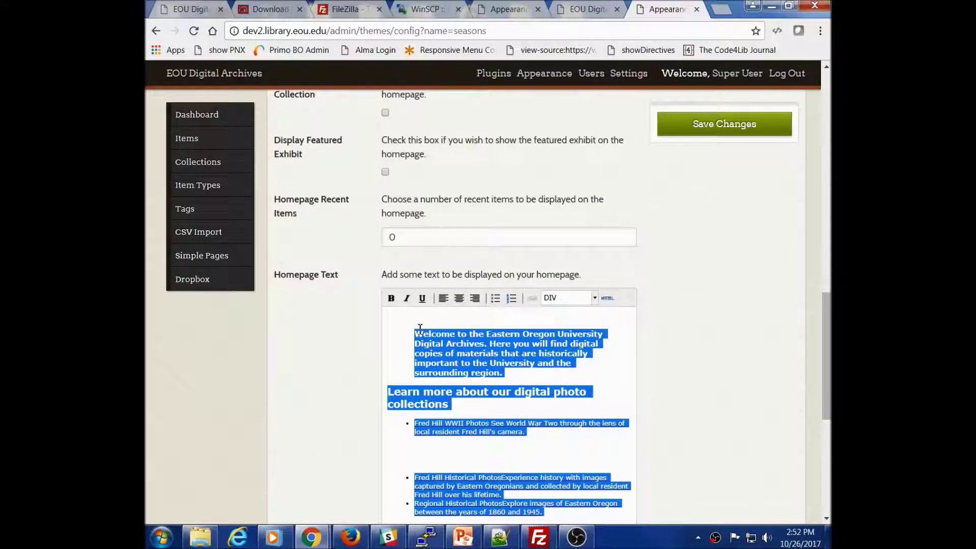
{"action": "right_click", "coordinate": [434, 329]}
{"action": "left_click", "coordinate": [459, 360]}
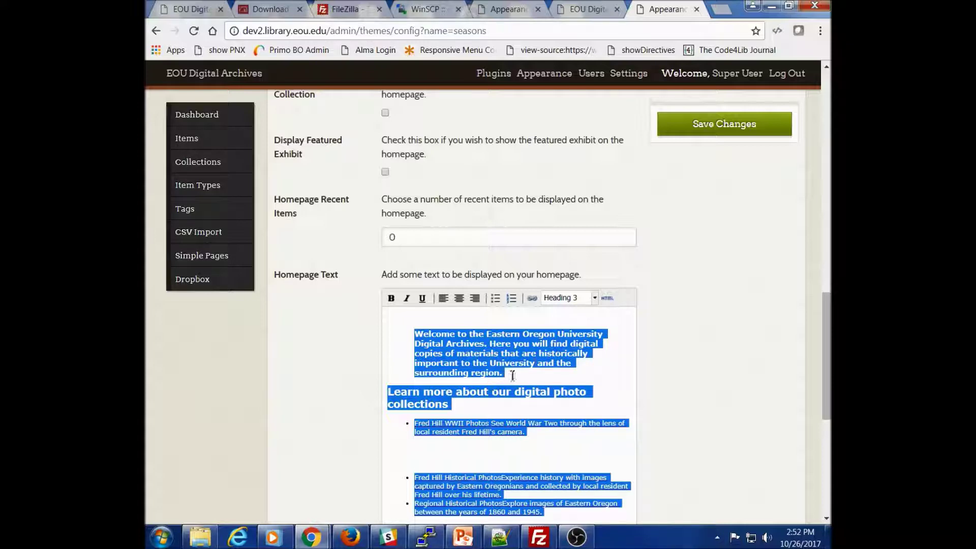
{"action": "left_click", "coordinate": [621, 349]}
Step: Copy the full HTML source of dev2's Homepage Text, then close the source editor unchanged
{"action": "left_click", "coordinate": [608, 298]}
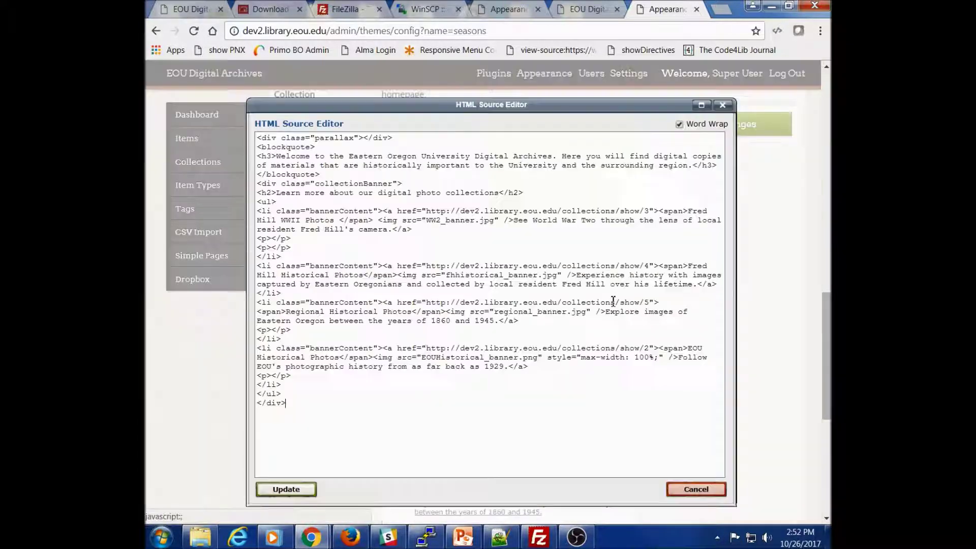
{"action": "left_click", "coordinate": [293, 409]}
{"action": "left_click_drag", "start_coordinate": [298, 405], "coordinate": [253, 137]}
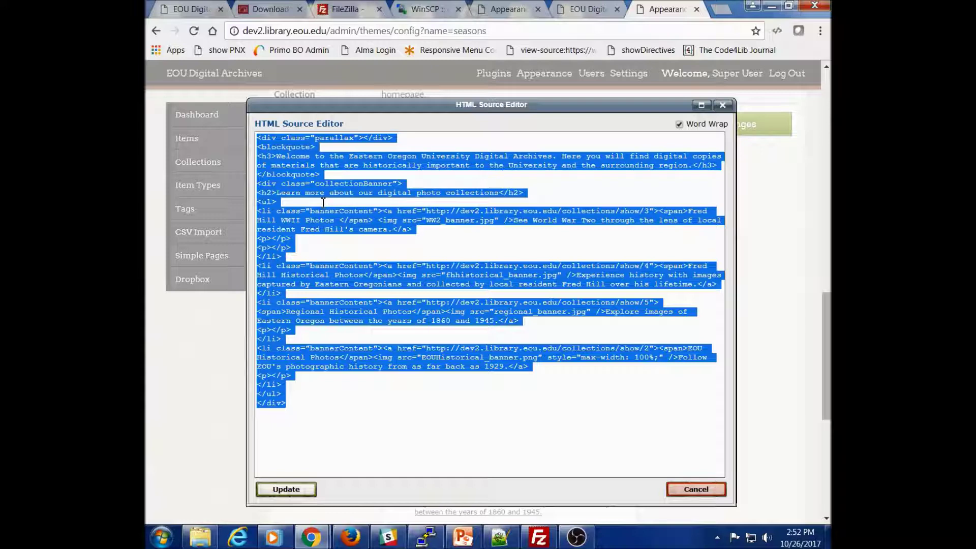
{"action": "right_click", "coordinate": [310, 161]}
{"action": "left_click", "coordinate": [321, 192]}
{"action": "left_click", "coordinate": [696, 490]}
Step: Paste the homepage text into the archives Homepage Text box, then delete the plain-text paste
{"action": "left_click", "coordinate": [507, 10]}
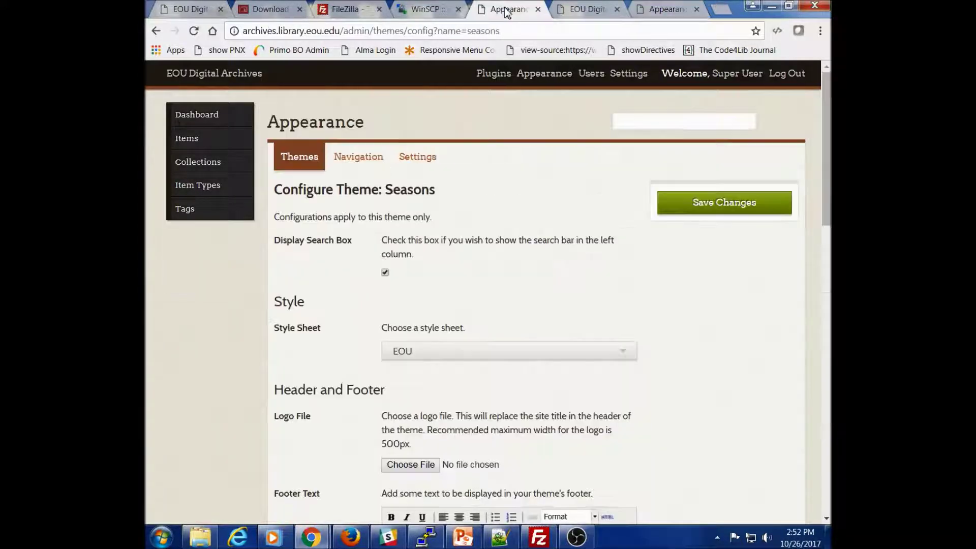
{"action": "scroll", "coordinate": [523, 354], "scroll_direction": "down", "scroll_amount": 4}
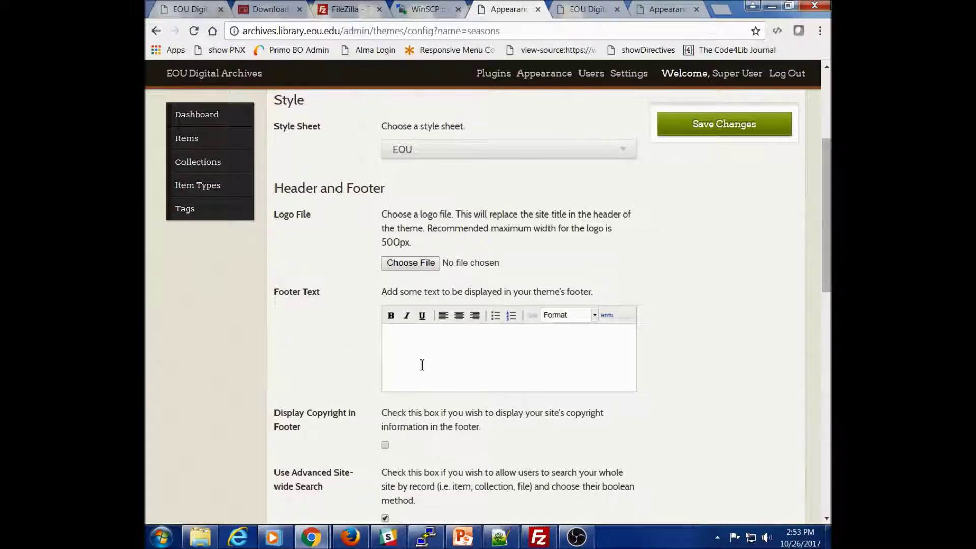
{"action": "scroll", "coordinate": [422, 365], "scroll_direction": "down", "scroll_amount": 7}
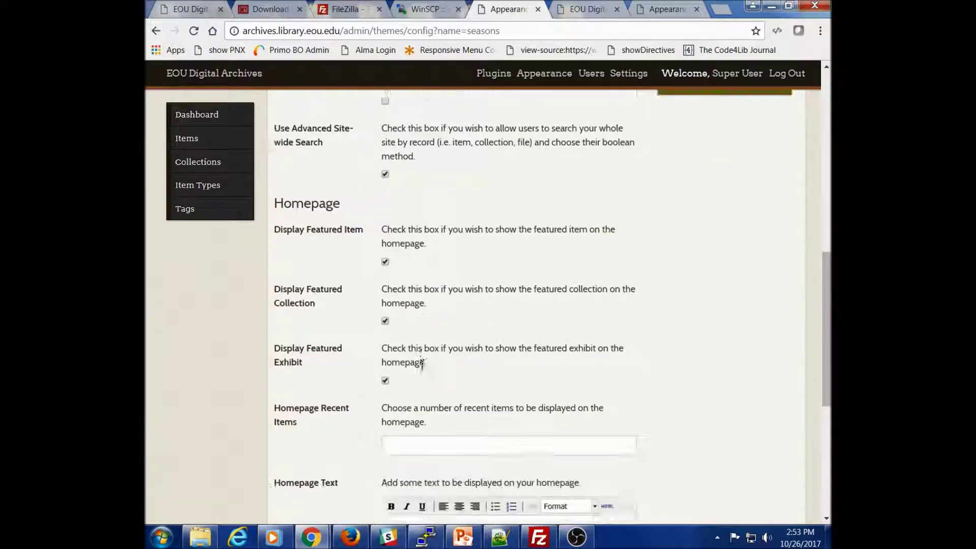
{"action": "scroll", "coordinate": [422, 365], "scroll_direction": "down", "scroll_amount": 4}
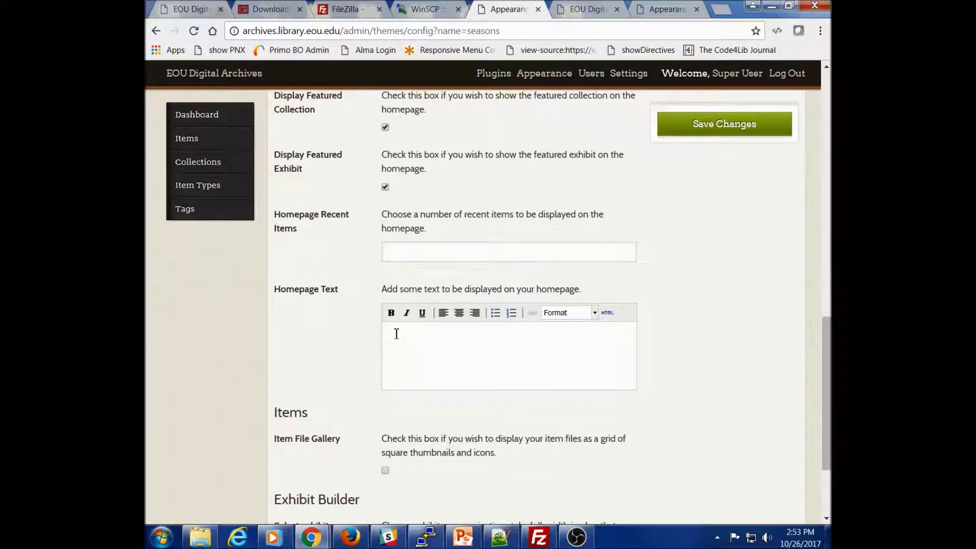
{"action": "right_click", "coordinate": [397, 332]}
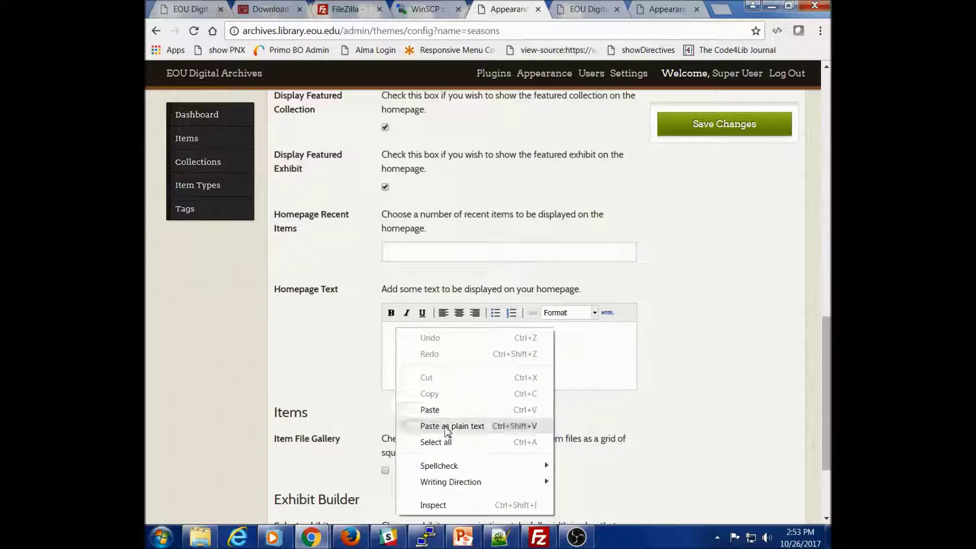
{"action": "left_click", "coordinate": [430, 409]}
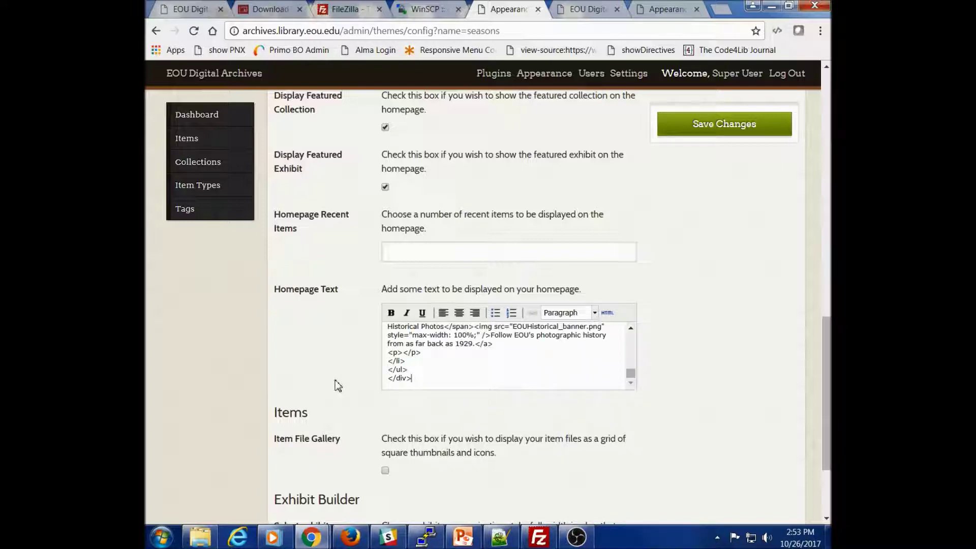
{"action": "left_click_drag", "start_coordinate": [432, 379], "coordinate": [376, 281]}
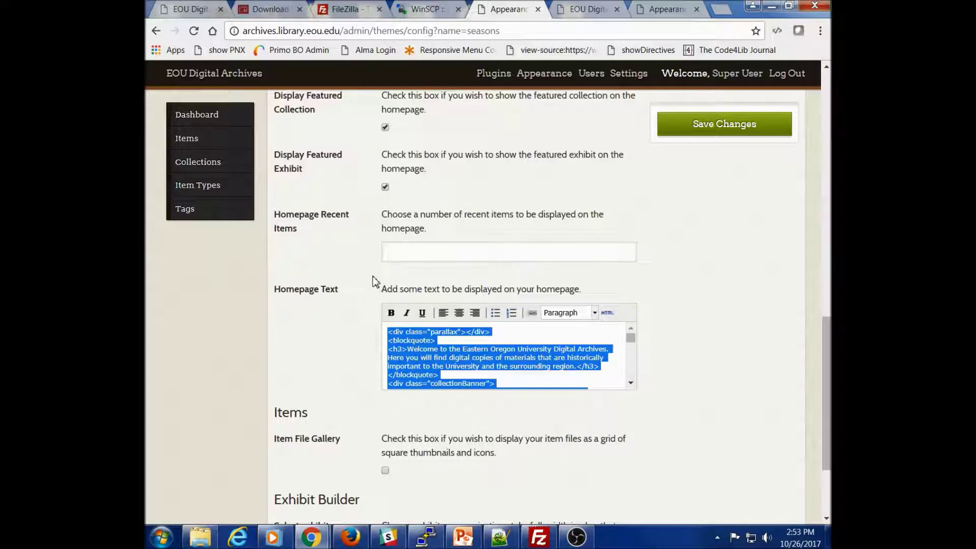
{"action": "key", "text": "BackSpace"}
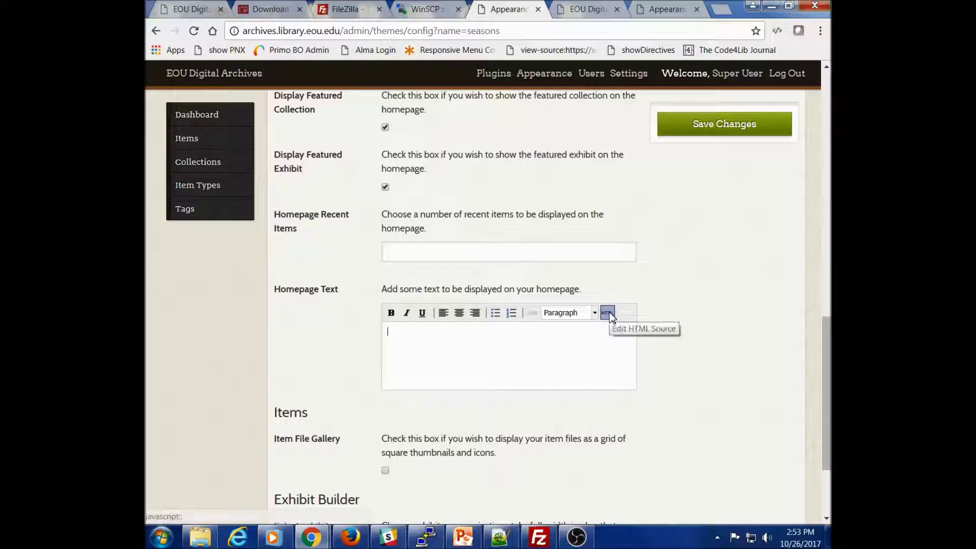
Step: Paste the copied HTML into Homepage Text's source editor and apply it
{"action": "left_click", "coordinate": [614, 317]}
{"action": "right_click", "coordinate": [282, 145]}
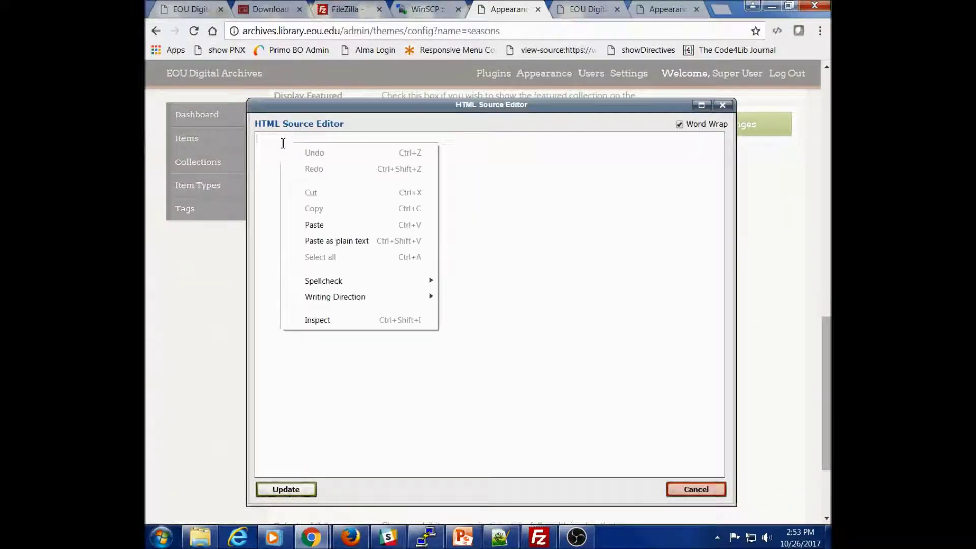
{"action": "left_click", "coordinate": [319, 225]}
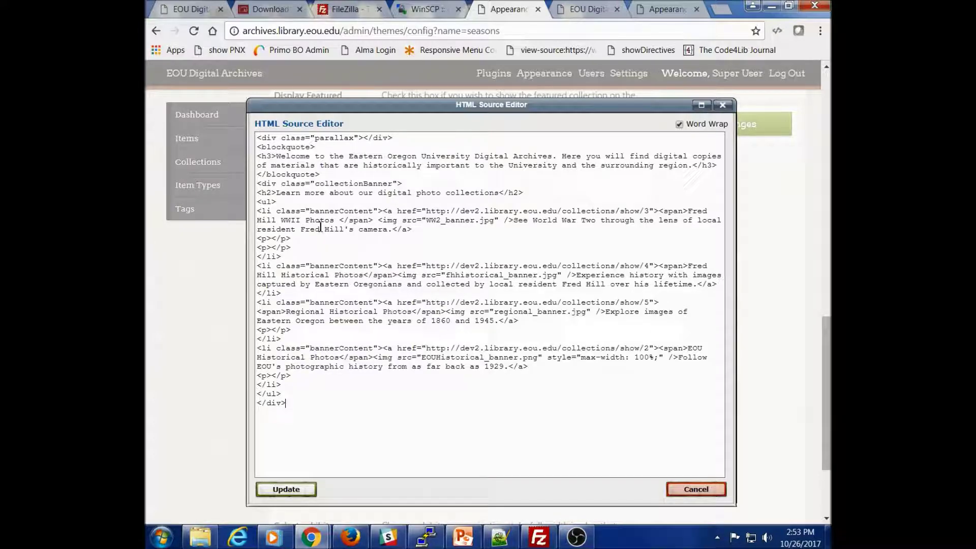
{"action": "left_click", "coordinate": [309, 497]}
Step: Turn off the featured item, collection and exhibit displays and save the Seasons settings
{"action": "scroll", "coordinate": [407, 378], "scroll_direction": "up", "scroll_amount": 2}
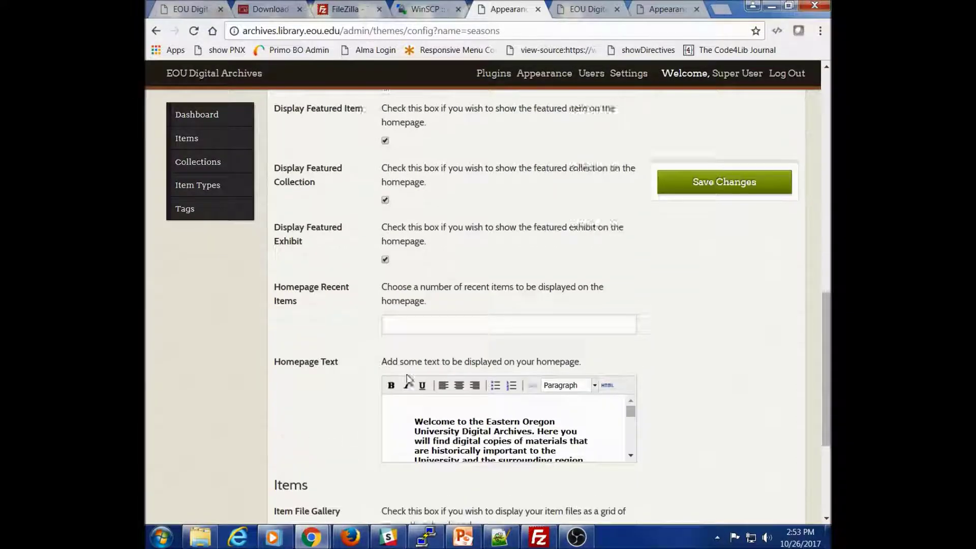
{"action": "scroll", "coordinate": [406, 377], "scroll_direction": "up", "scroll_amount": 4}
{"action": "left_click", "coordinate": [385, 342]}
{"action": "left_click", "coordinate": [385, 402]}
{"action": "left_click", "coordinate": [385, 461]}
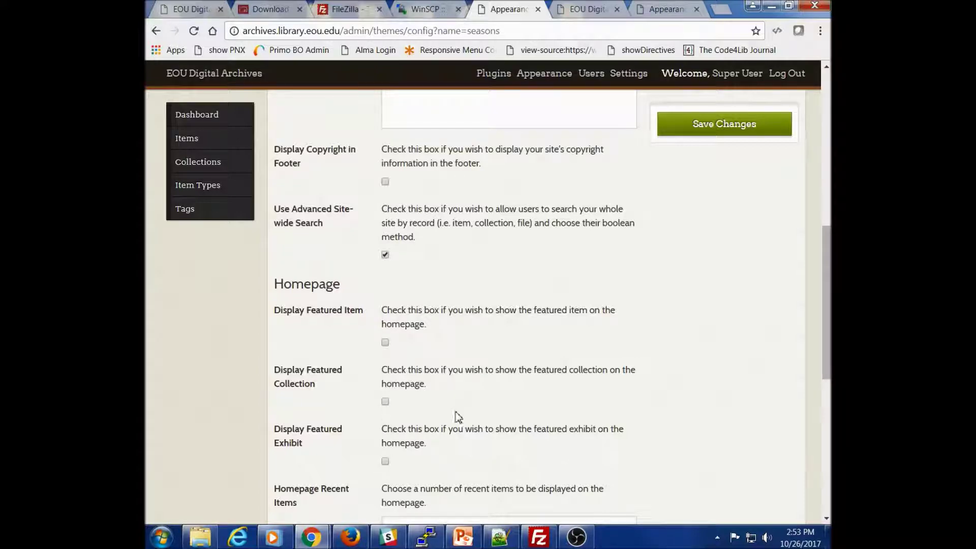
{"action": "scroll", "coordinate": [458, 417], "scroll_direction": "down", "scroll_amount": 3}
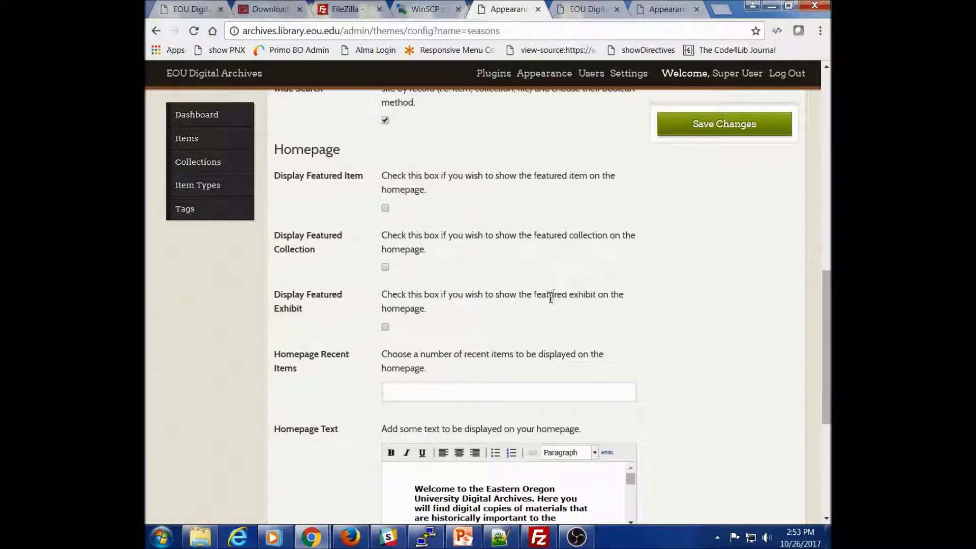
{"action": "scroll", "coordinate": [550, 297], "scroll_direction": "up", "scroll_amount": 6}
{"action": "left_click", "coordinate": [736, 127]}
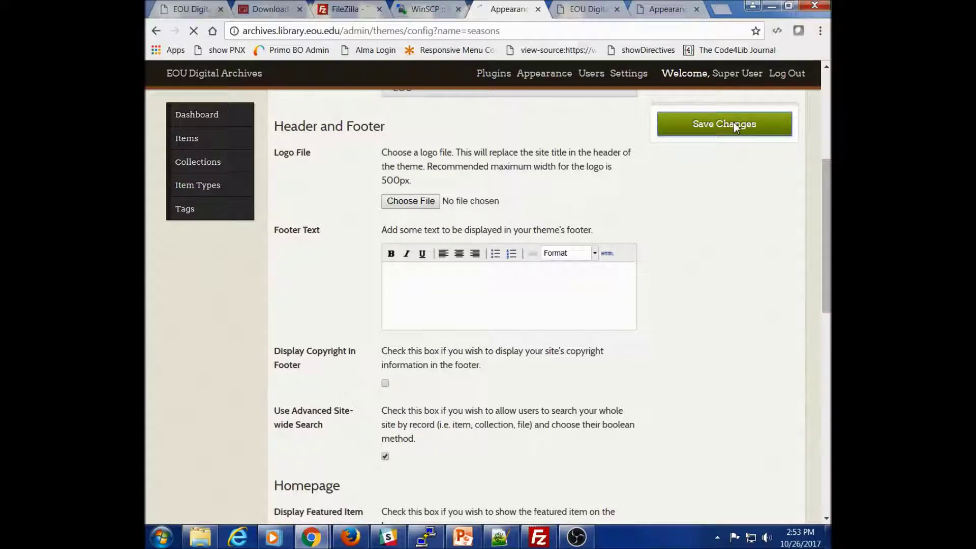
{"action": "left_click", "coordinate": [593, 11]}
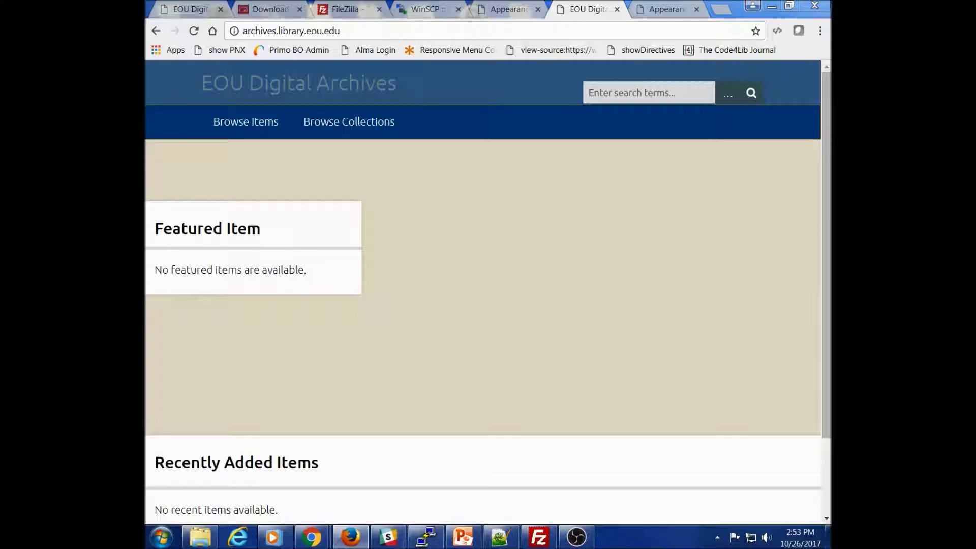
Step: Maximize Firefox, reload the live archives homepage to see banner and welcome text, then view dev2's version
{"action": "left_click_drag", "start_coordinate": [467, 6], "coordinate": [493, 19]}
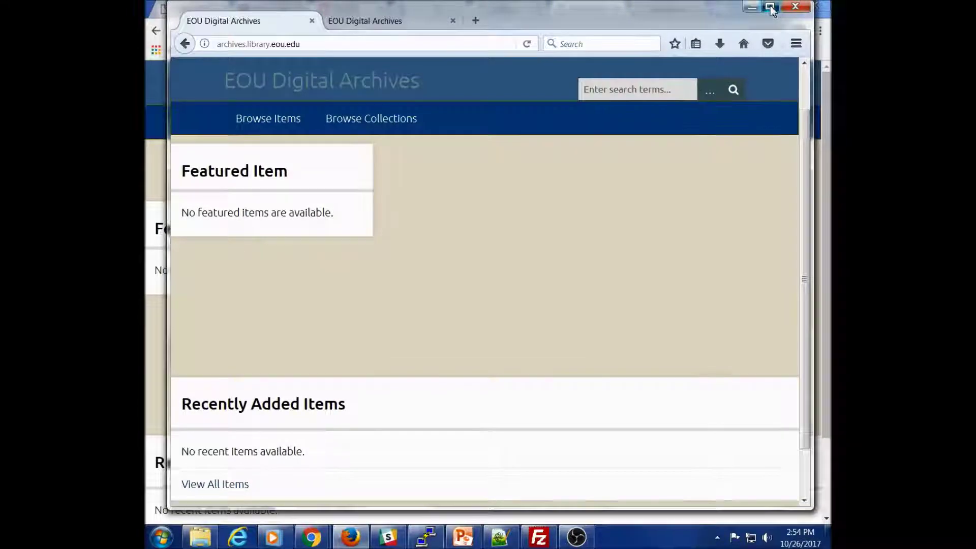
{"action": "double_click", "coordinate": [647, 21]}
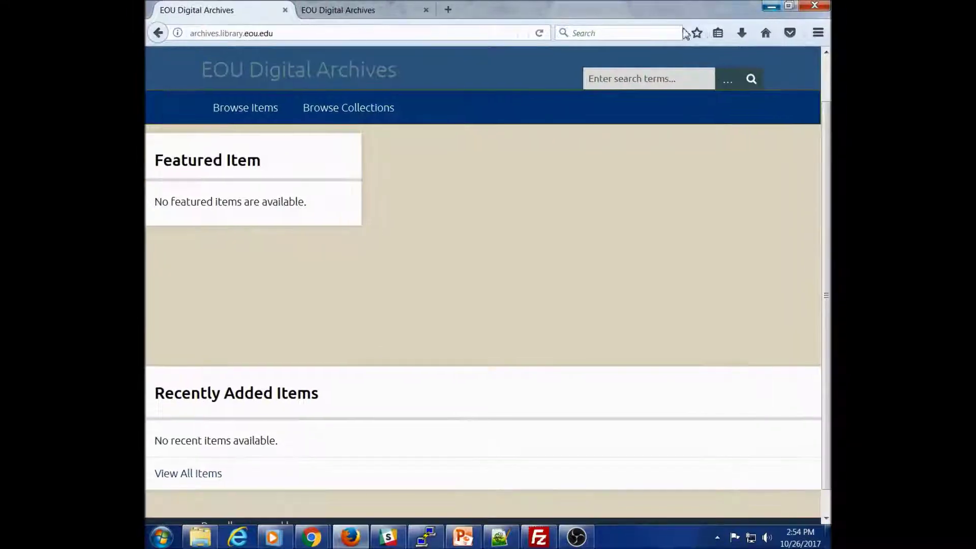
{"action": "left_click", "coordinate": [540, 34]}
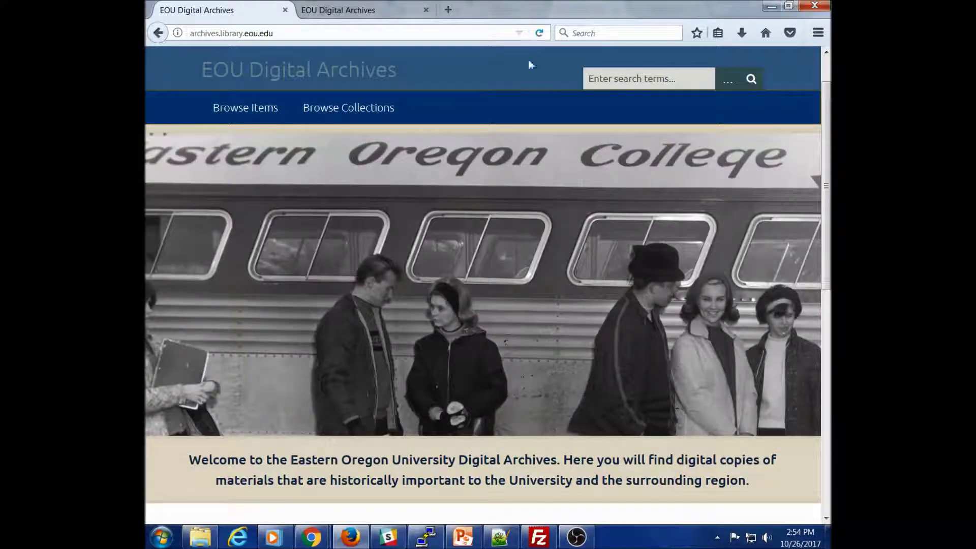
{"action": "scroll", "coordinate": [581, 257], "scroll_direction": "down", "scroll_amount": 4}
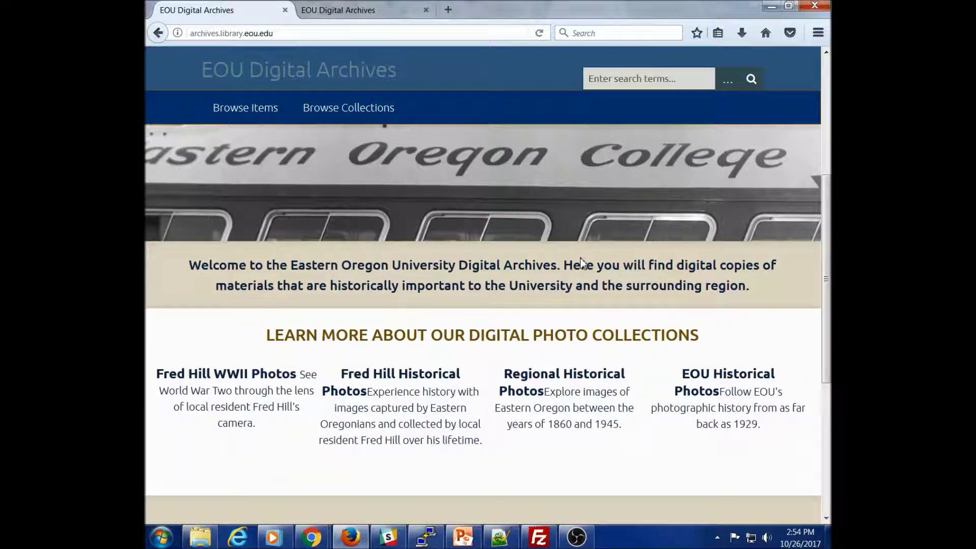
{"action": "scroll", "coordinate": [532, 349], "scroll_direction": "down", "scroll_amount": 2}
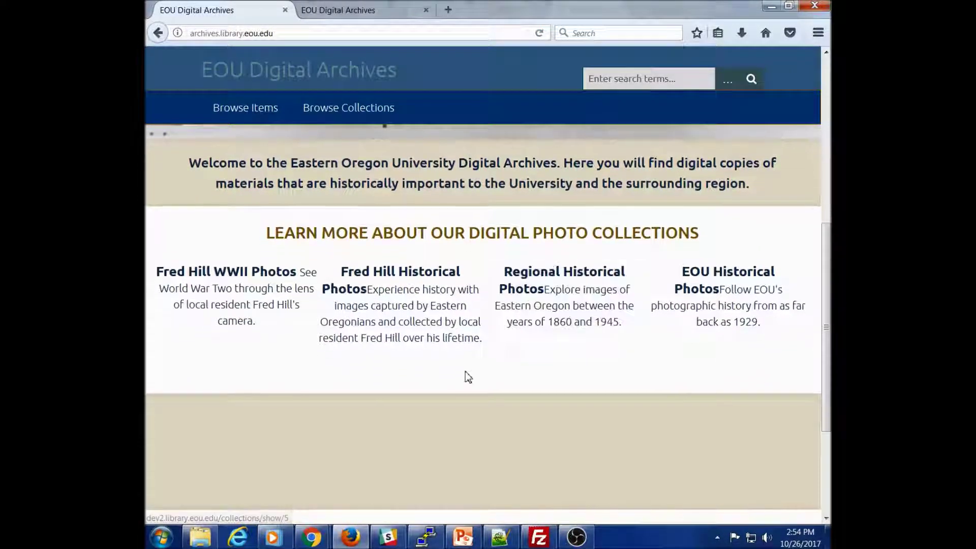
{"action": "scroll", "coordinate": [468, 377], "scroll_direction": "up", "scroll_amount": 6}
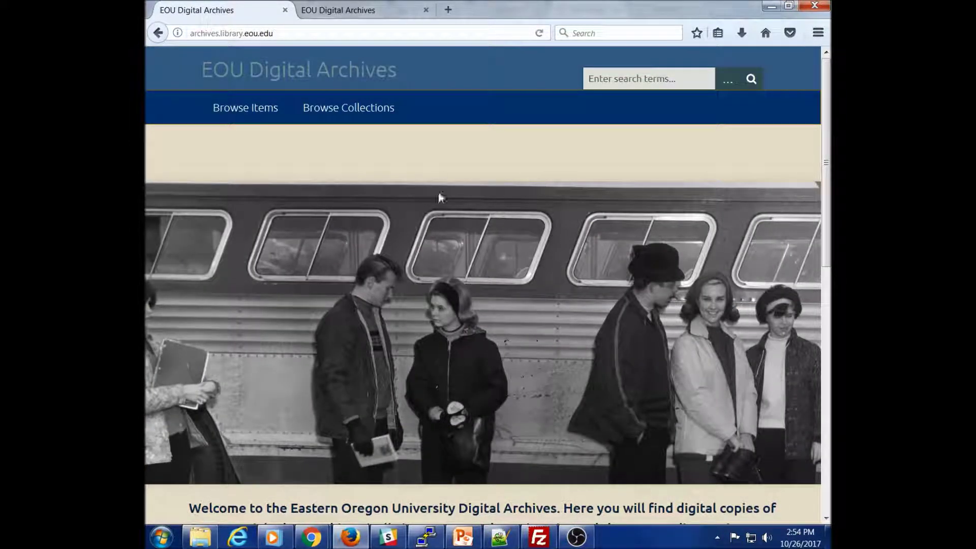
{"action": "left_click", "coordinate": [351, 11]}
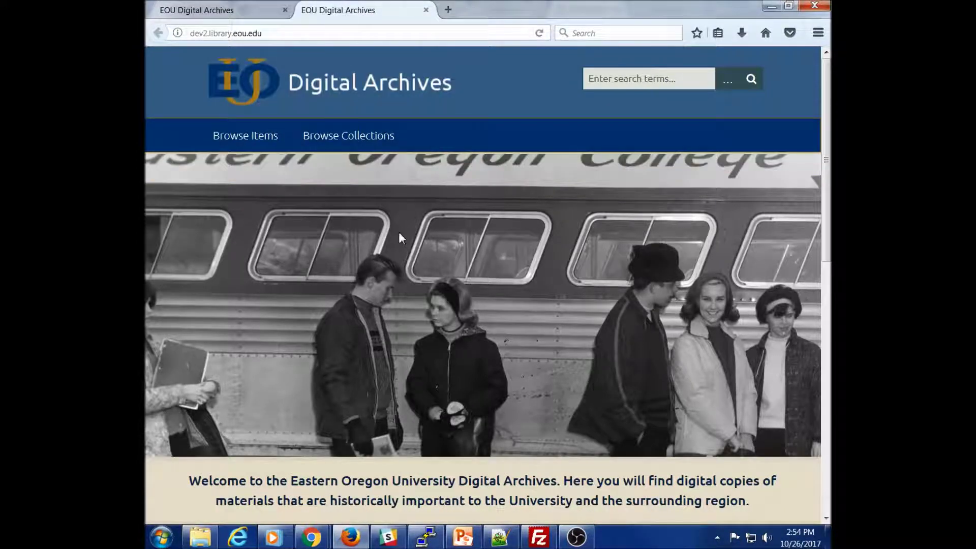
{"action": "key", "text": "alt+Tab"}
Step: Scroll the Chrome Seasons settings to check the saved notice, then return to the live site in Firefox
{"action": "scroll", "coordinate": [319, 315], "scroll_direction": "down", "scroll_amount": 10}
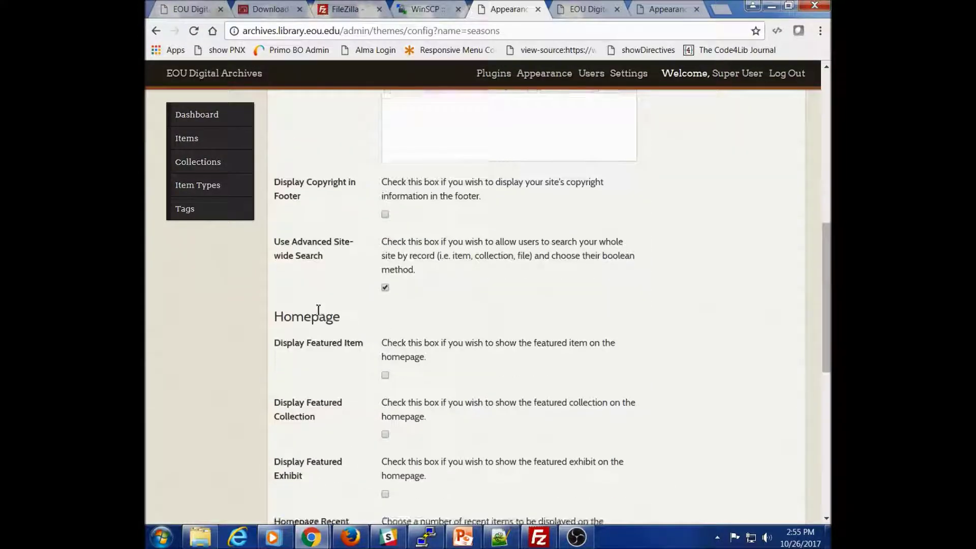
{"action": "scroll", "coordinate": [318, 315], "scroll_direction": "down", "scroll_amount": 1}
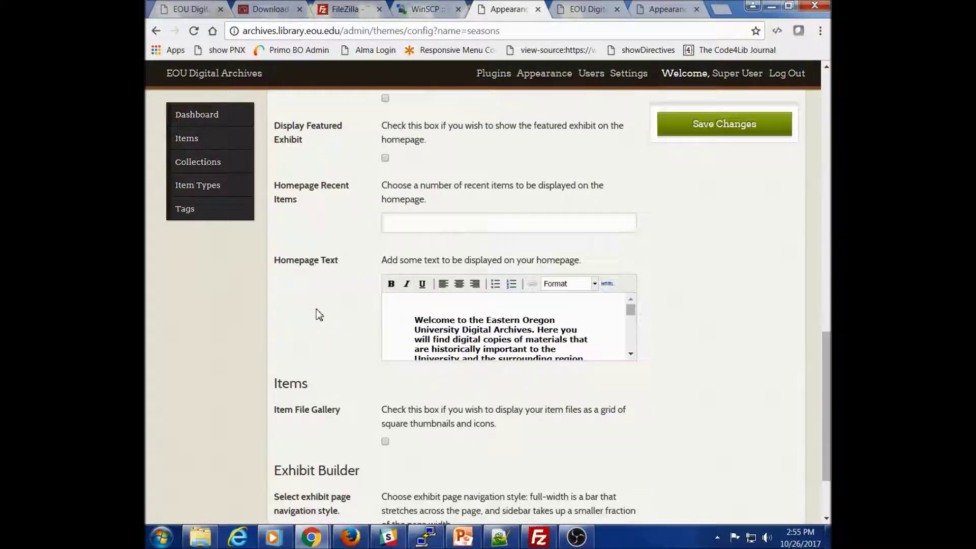
{"action": "scroll", "coordinate": [605, 258], "scroll_direction": "up", "scroll_amount": 12}
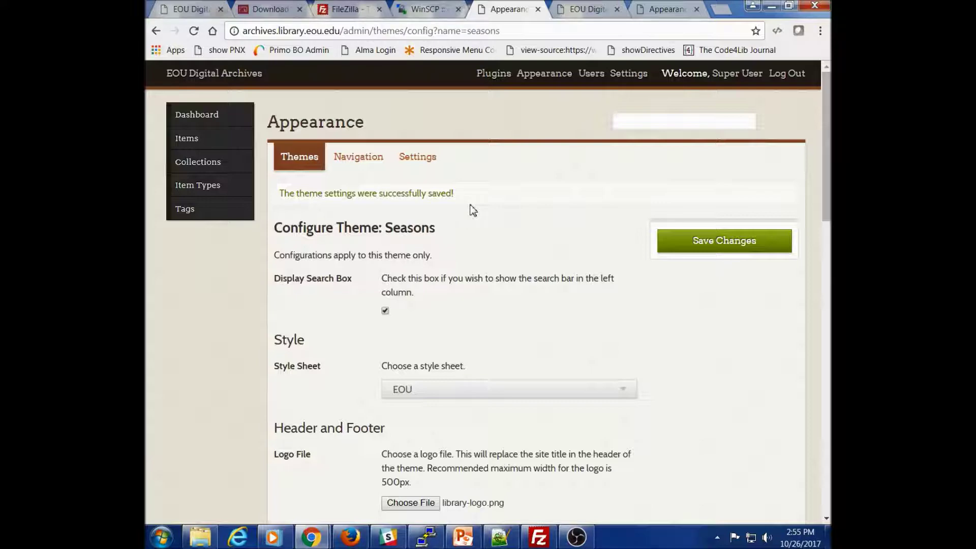
{"action": "key", "text": "alt+Tab"}
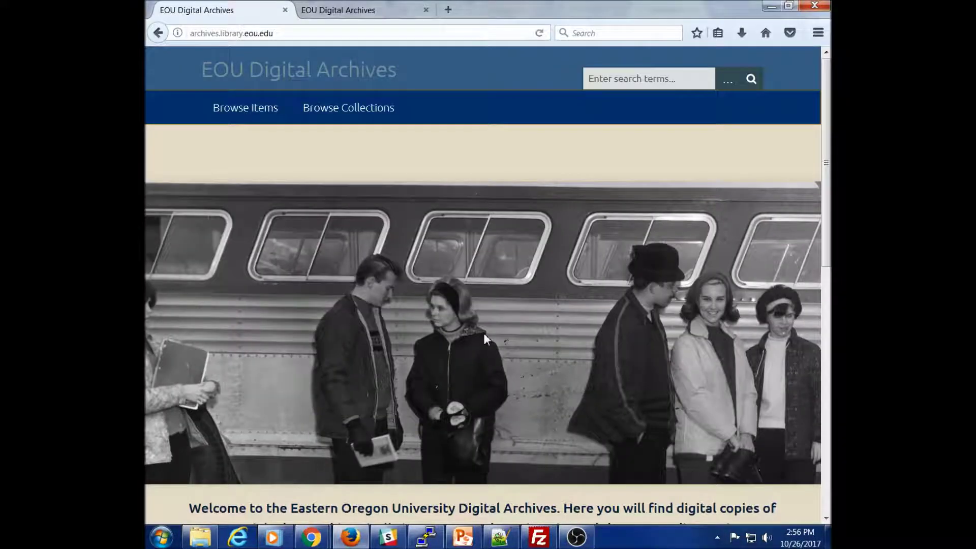